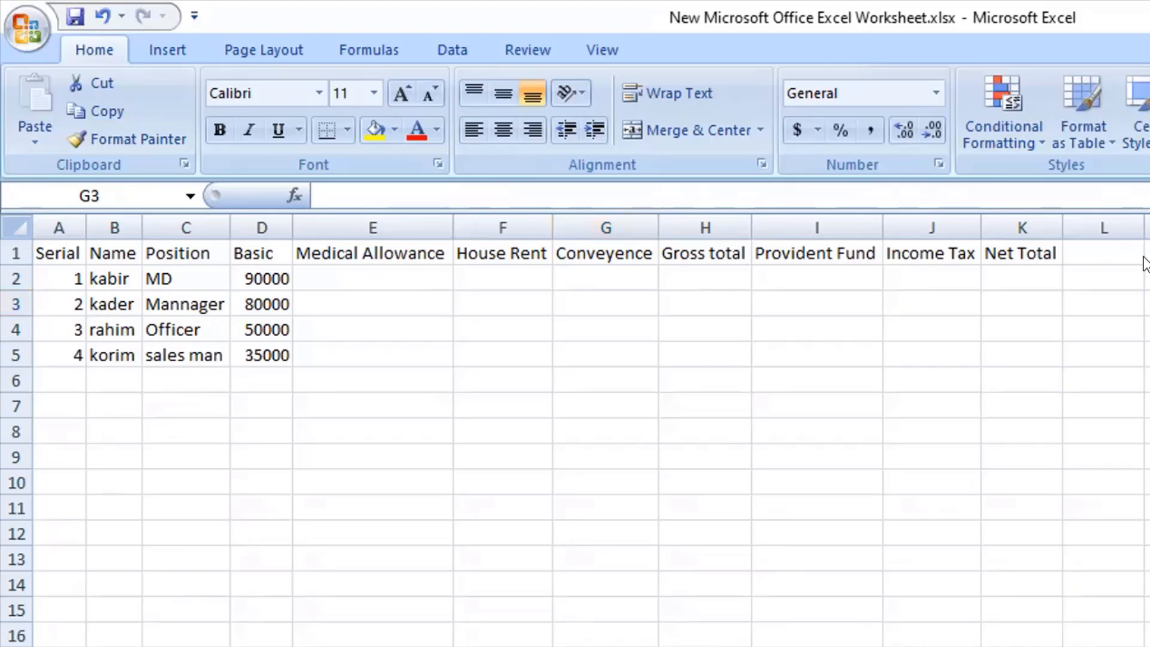
Change the MD's Basic salary in D2 to 50000.
{"action": "left_click", "coordinate": [296, 323]}
{"action": "left_click", "coordinate": [320, 278]}
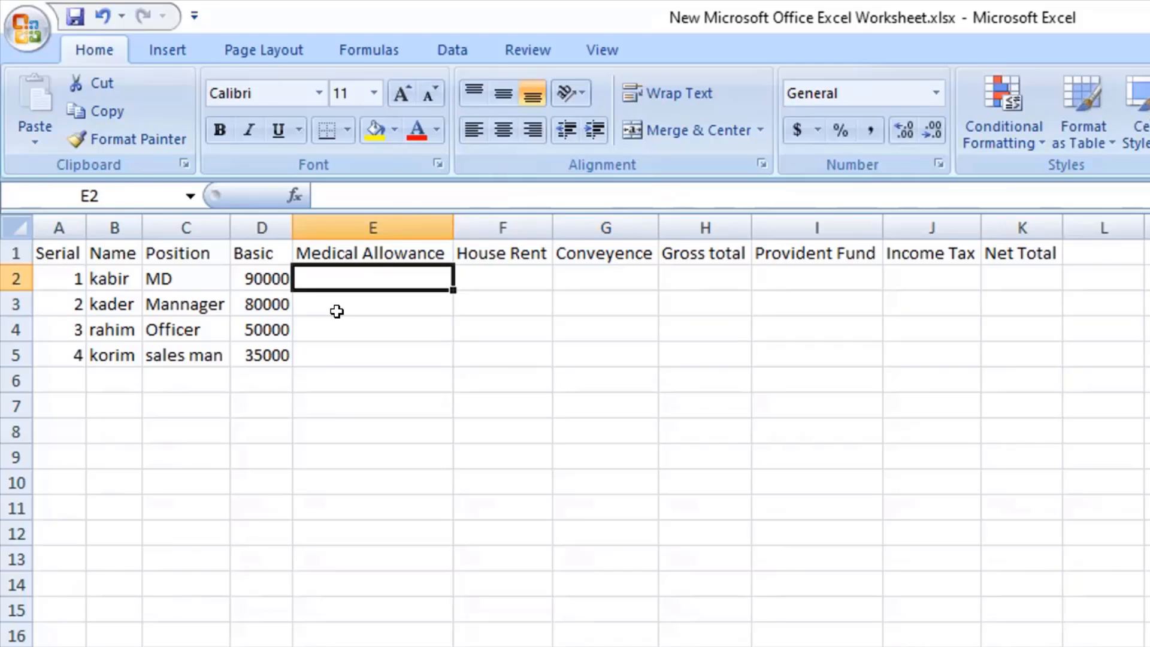
{"action": "left_click", "coordinate": [272, 277]}
{"action": "double_click", "coordinate": [272, 277]}
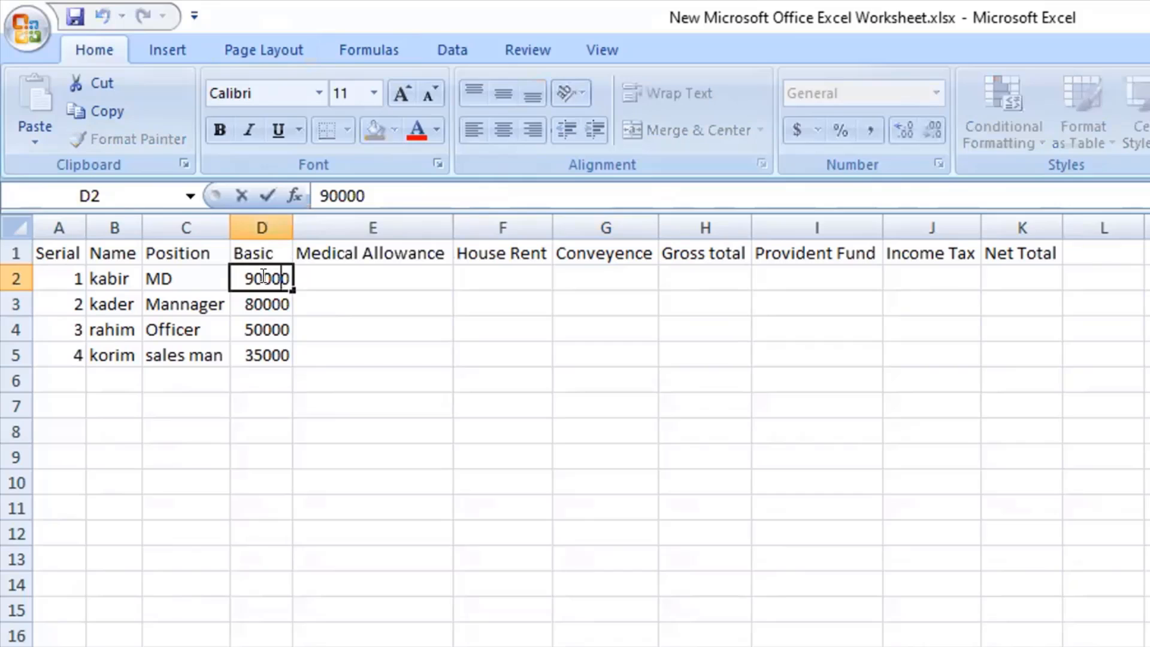
{"action": "key", "text": "Left"}
{"action": "key", "text": "Left"}
{"action": "key", "text": "Left"}
{"action": "key", "text": "Left"}
{"action": "key", "text": "BackSpace"}
{"action": "type", "text": "5"}
{"action": "left_click", "coordinate": [260, 311]}
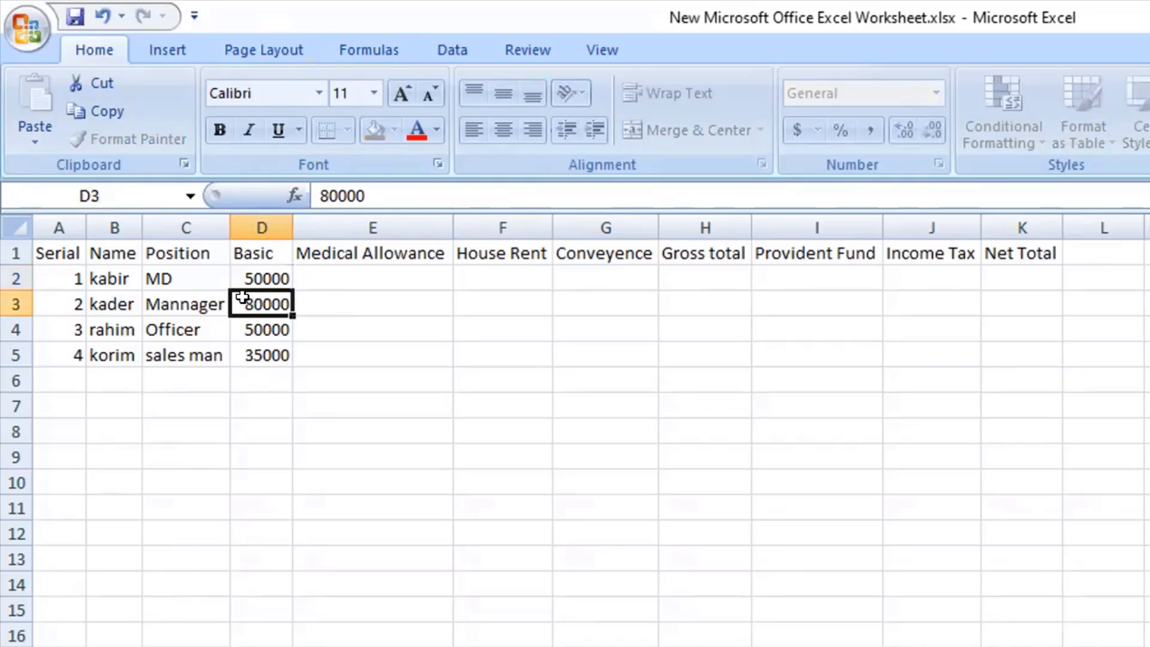
Change the Basic salaries of the Mannager in D3 to 40000 and the Officer in D4 to 30000.
{"action": "double_click", "coordinate": [253, 303]}
{"action": "key", "text": "BackSpace"}
{"action": "type", "text": "4"}
{"action": "left_click", "coordinate": [249, 319]}
{"action": "double_click", "coordinate": [249, 318]}
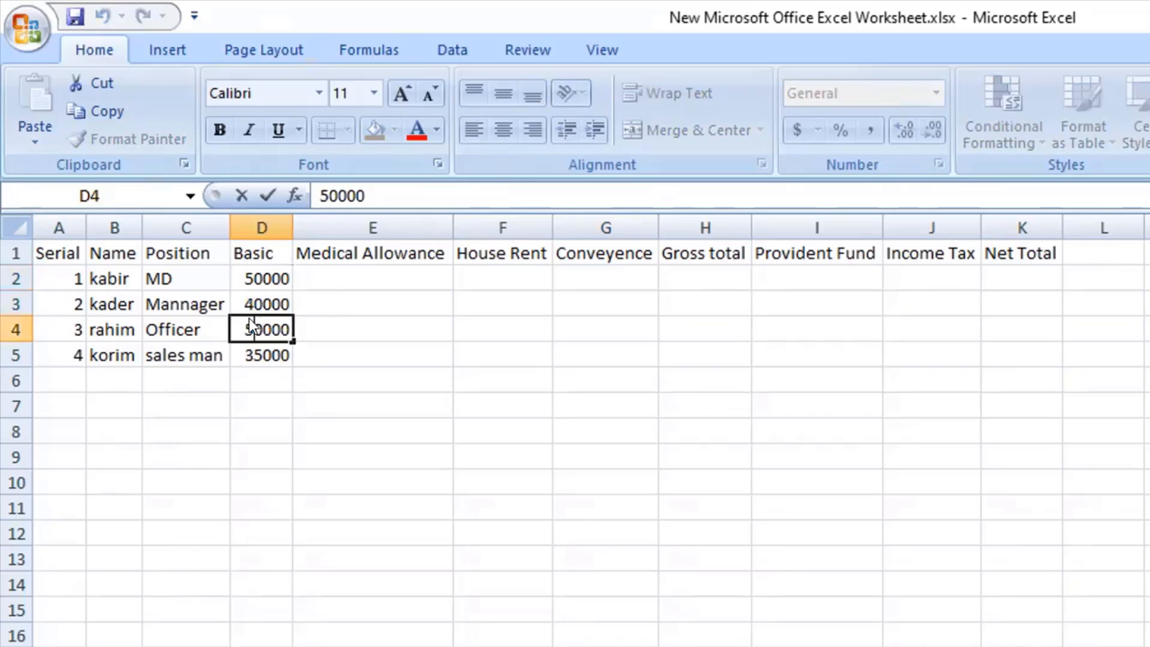
{"action": "key", "text": "BackSpace"}
{"action": "type", "text": "3"}
Change the sales man's Basic salary in D5 to 20000.
{"action": "left_click", "coordinate": [253, 354]}
{"action": "double_click", "coordinate": [258, 350]}
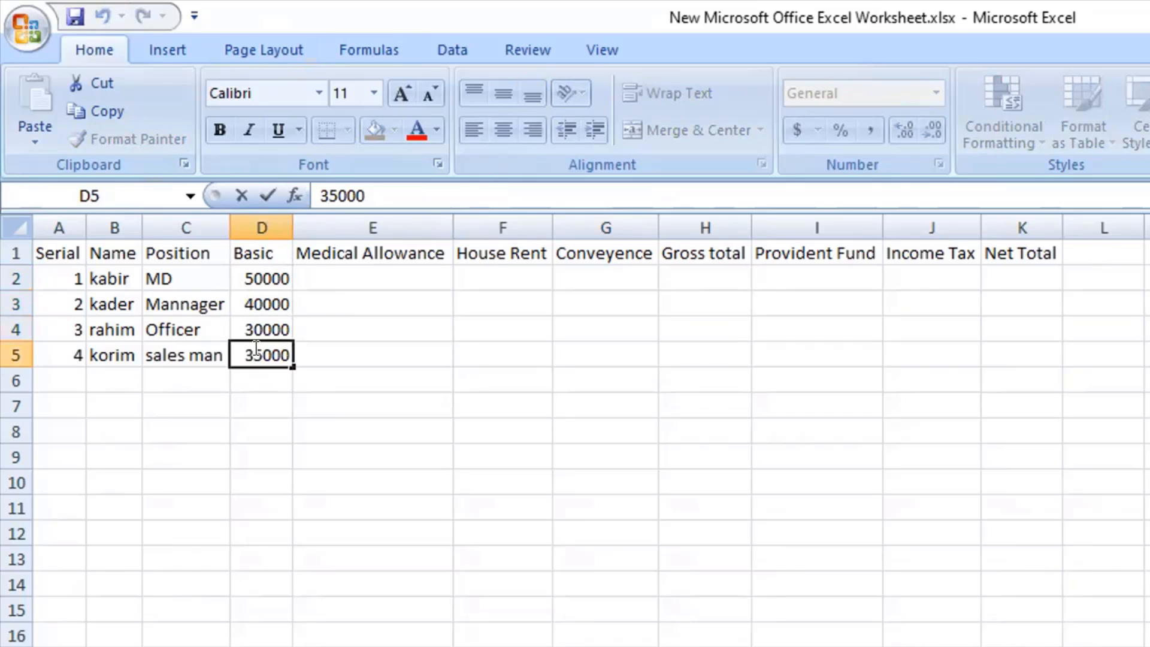
{"action": "key", "text": "BackSpace"}
{"action": "key", "text": "BackSpace"}
{"action": "type", "text": "20"}
{"action": "left_click", "coordinate": [385, 335]}
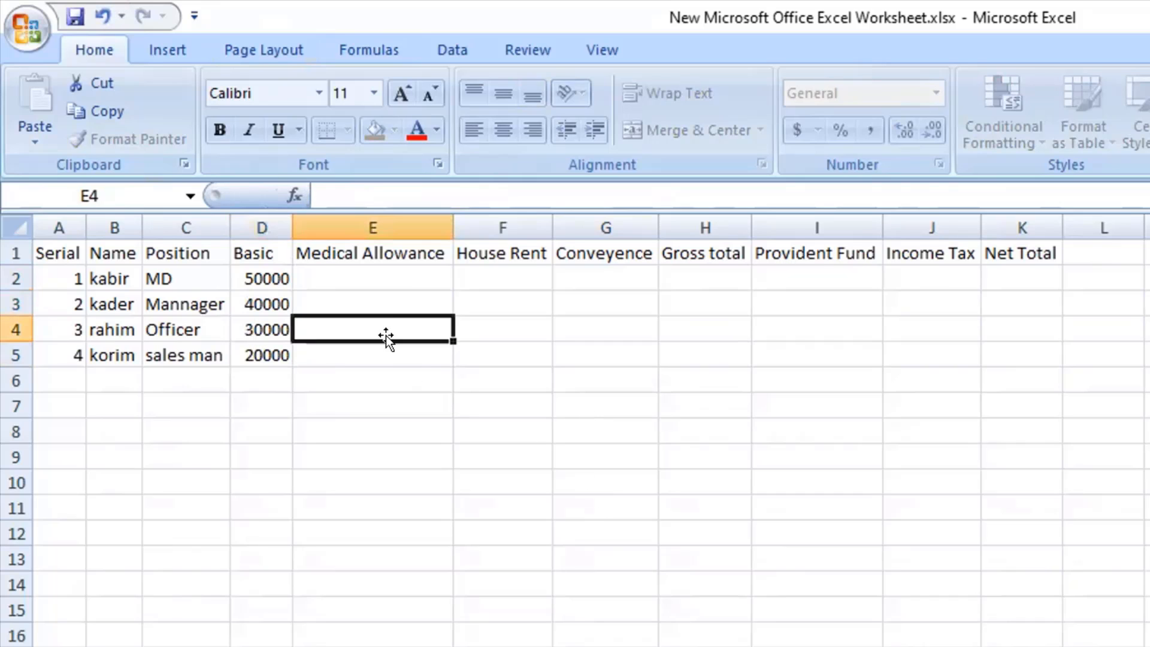
Examine which columns lead from the Basic salary to the Gross total and Net Total in rows 2 to 5.
{"action": "left_click", "coordinate": [258, 274]}
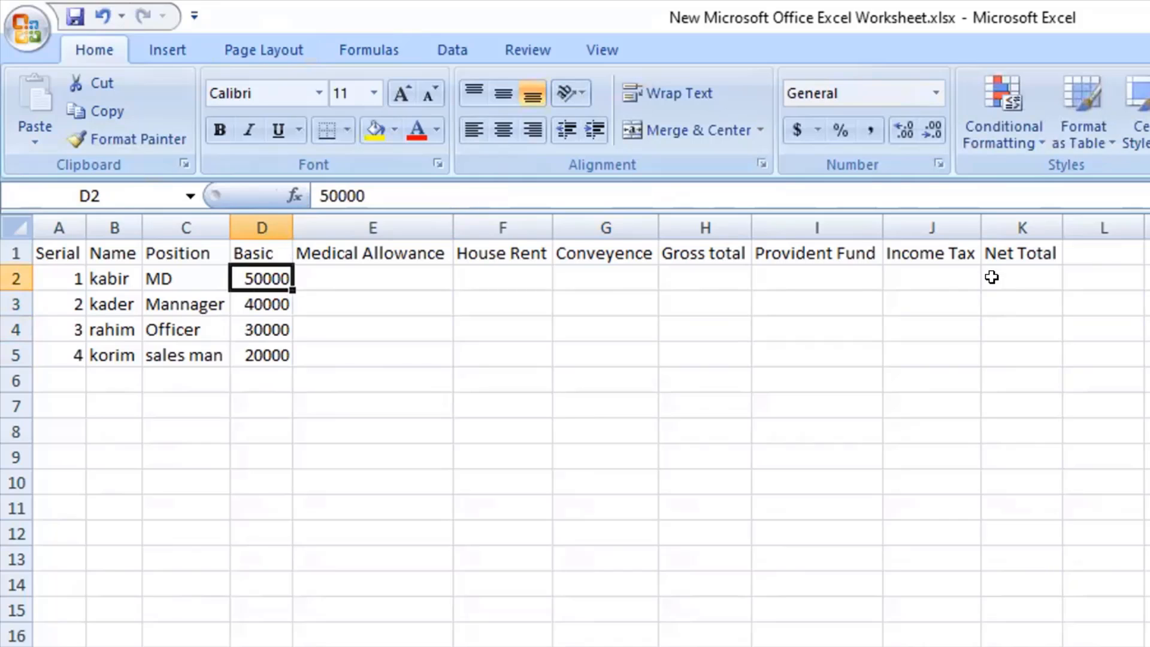
{"action": "left_click_drag", "start_coordinate": [1016, 280], "coordinate": [1035, 319]}
{"action": "left_click", "coordinate": [1032, 252]}
{"action": "left_click", "coordinate": [1032, 279]}
{"action": "left_click_drag", "start_coordinate": [1031, 278], "coordinate": [1034, 361]}
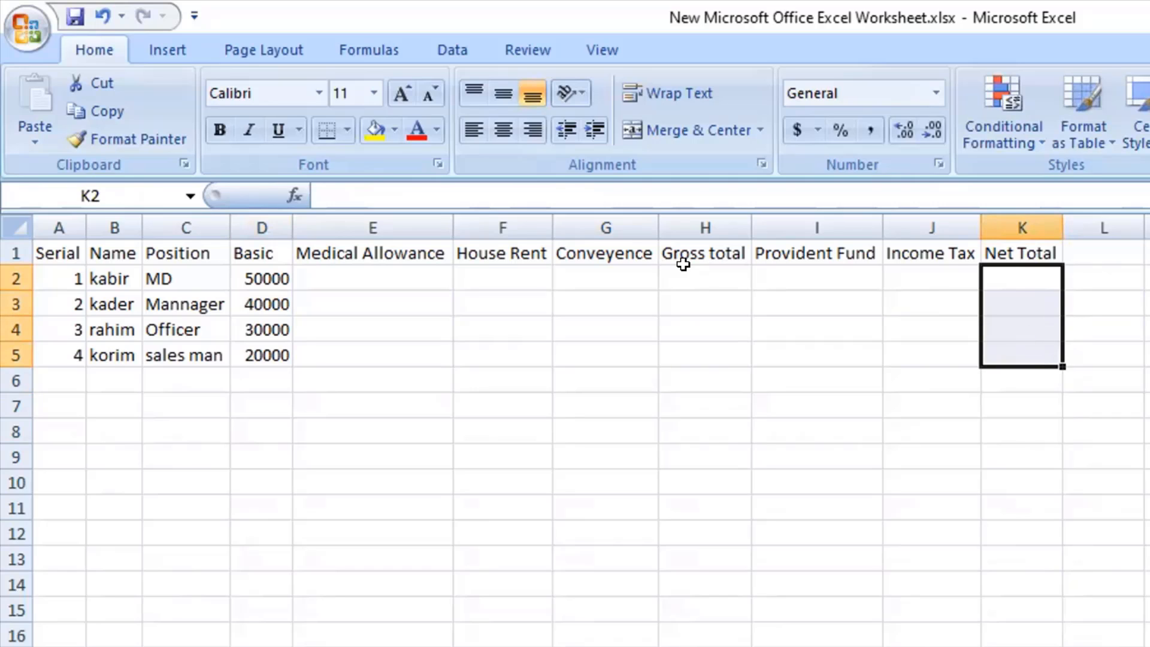
{"action": "left_click_drag", "start_coordinate": [683, 276], "coordinate": [689, 357]}
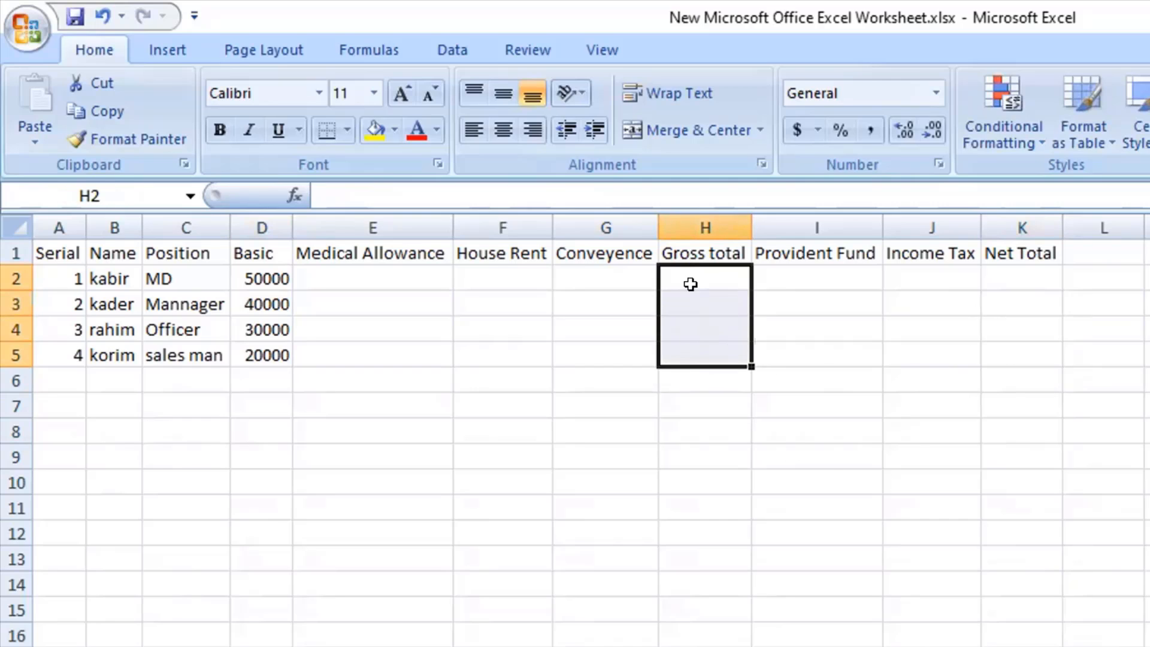
{"action": "left_click_drag", "start_coordinate": [691, 284], "coordinate": [721, 339]}
{"action": "left_click", "coordinate": [720, 270]}
{"action": "left_click_drag", "start_coordinate": [721, 268], "coordinate": [726, 333]}
{"action": "left_click", "coordinate": [356, 271]}
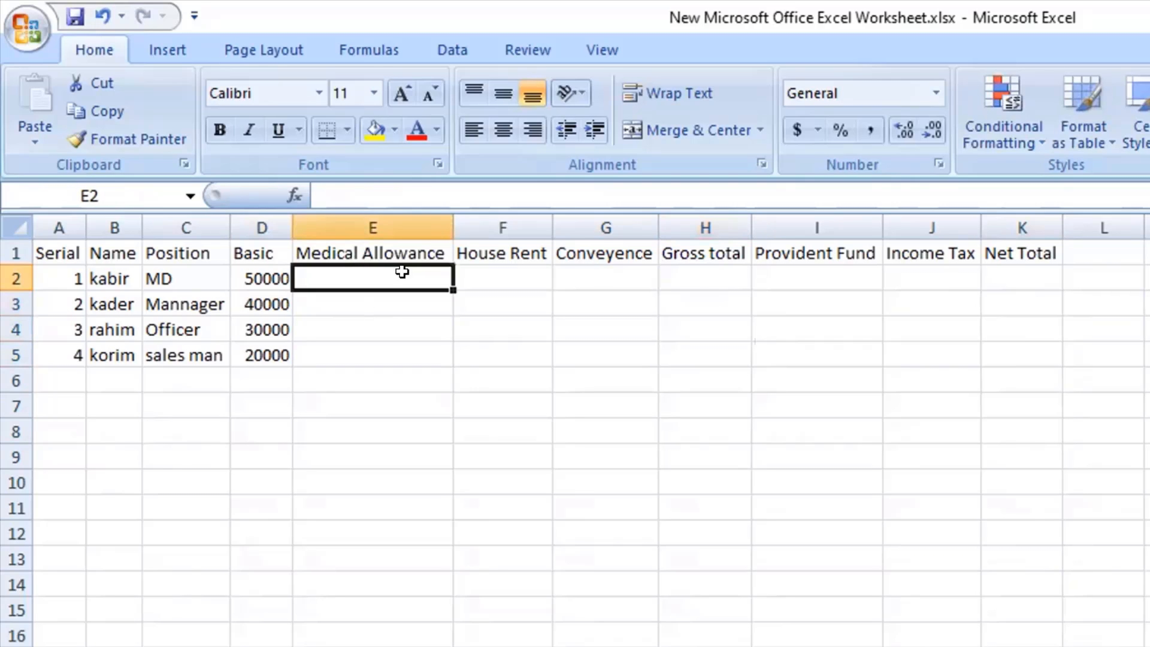
{"action": "left_click", "coordinate": [487, 278]}
{"action": "left_click_drag", "start_coordinate": [604, 277], "coordinate": [601, 372]}
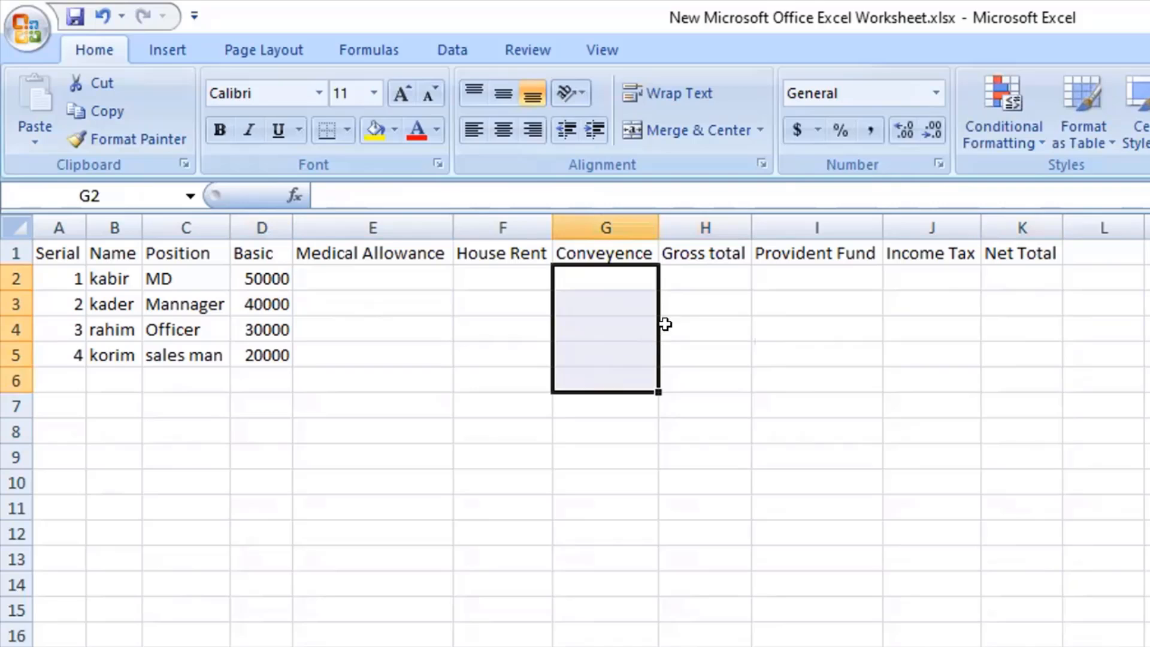
{"action": "left_click_drag", "start_coordinate": [706, 280], "coordinate": [710, 373]}
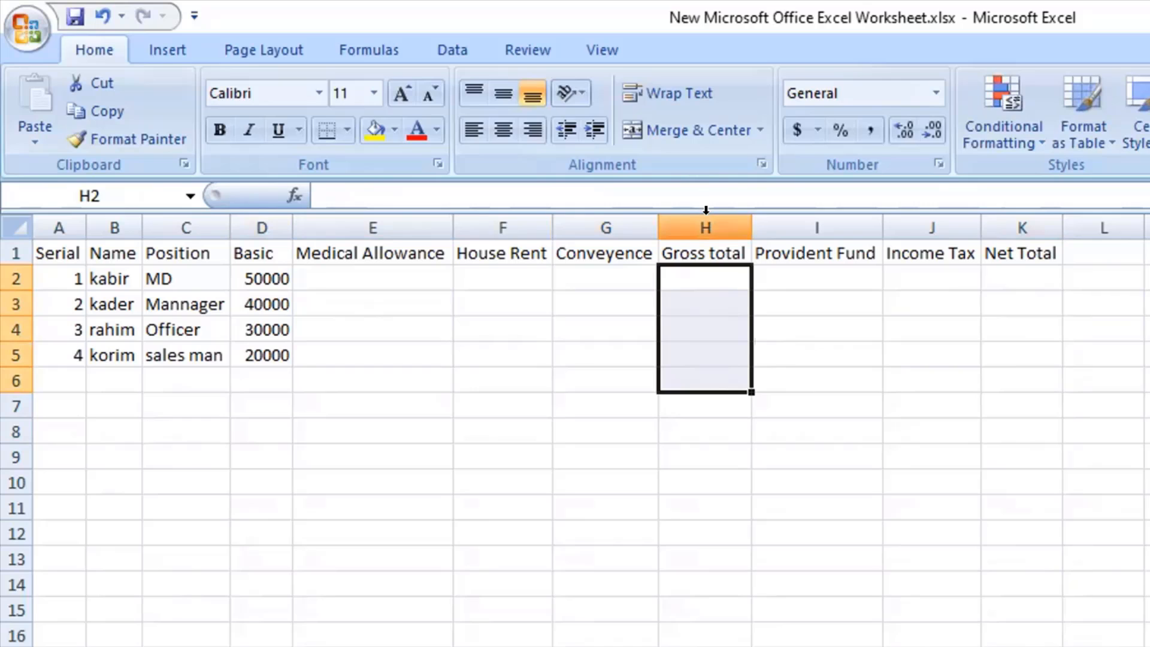
{"action": "left_click", "coordinate": [701, 253]}
{"action": "left_click_drag", "start_coordinate": [704, 278], "coordinate": [705, 359]}
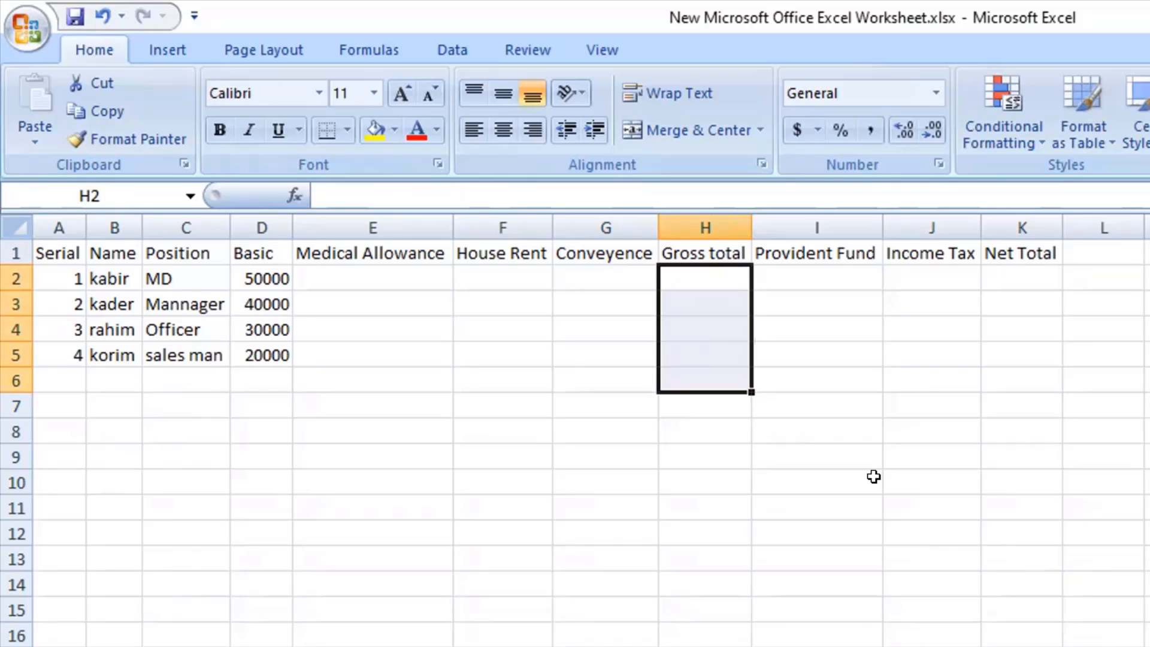
{"action": "left_click_drag", "start_coordinate": [995, 275], "coordinate": [1014, 337]}
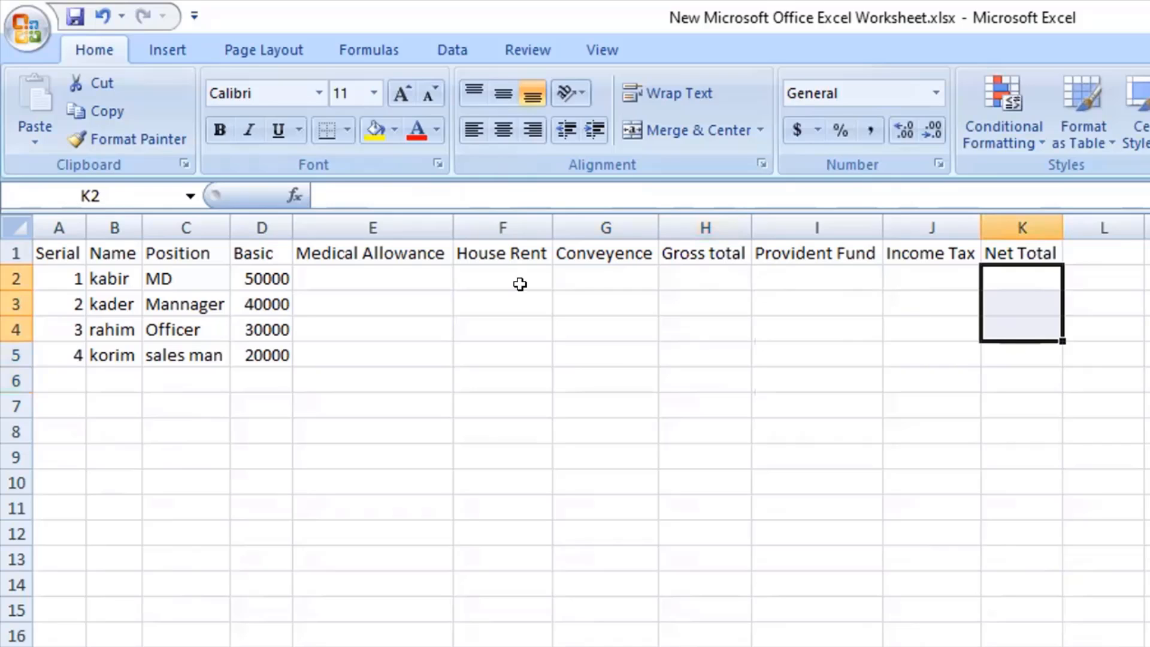
Examine how the Medical Allowance, House Rent and Conveyence columns relate to the Basic salary and the Gross total.
{"action": "left_click", "coordinate": [267, 277]}
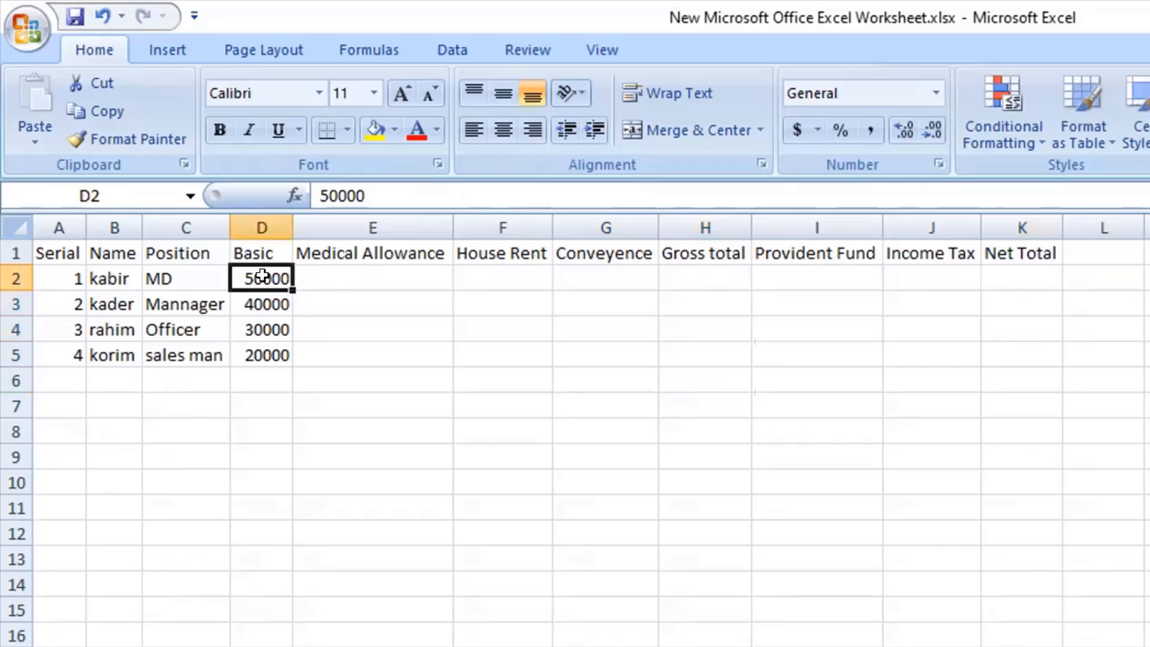
{"action": "left_click", "coordinate": [332, 272]}
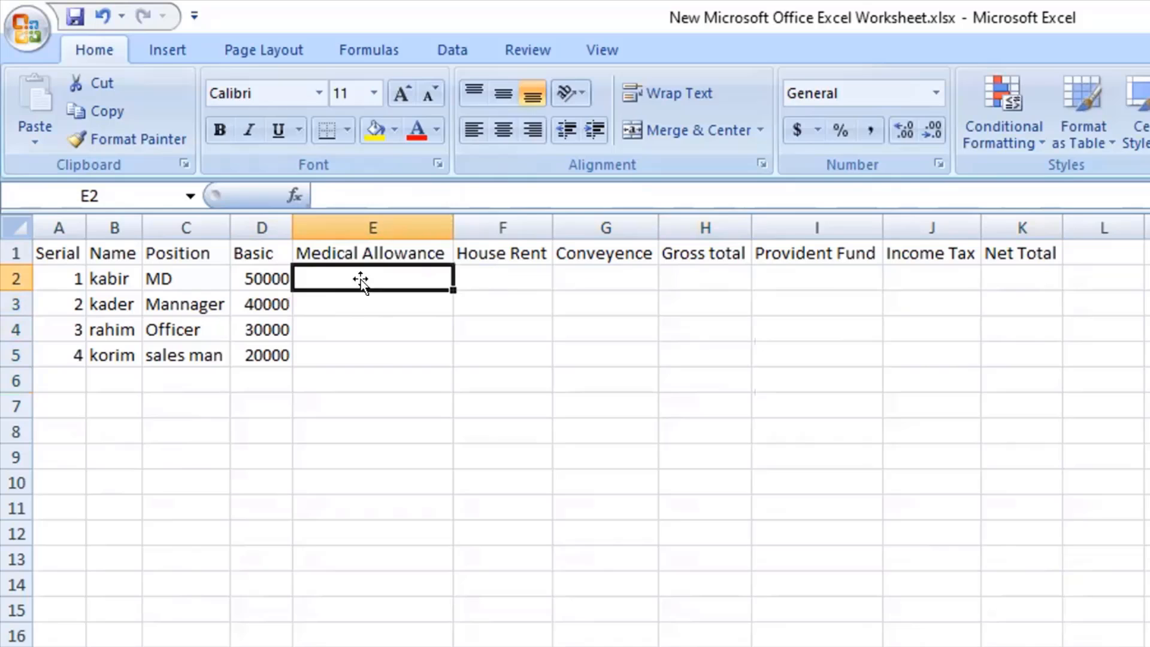
{"action": "left_click", "coordinate": [241, 275]}
{"action": "mouse_move", "coordinate": [496, 278]}
{"action": "left_mouse_down"}
{"action": "mouse_move", "coordinate": [499, 340]}
{"action": "mouse_move", "coordinate": [485, 279]}
{"action": "left_mouse_up"}
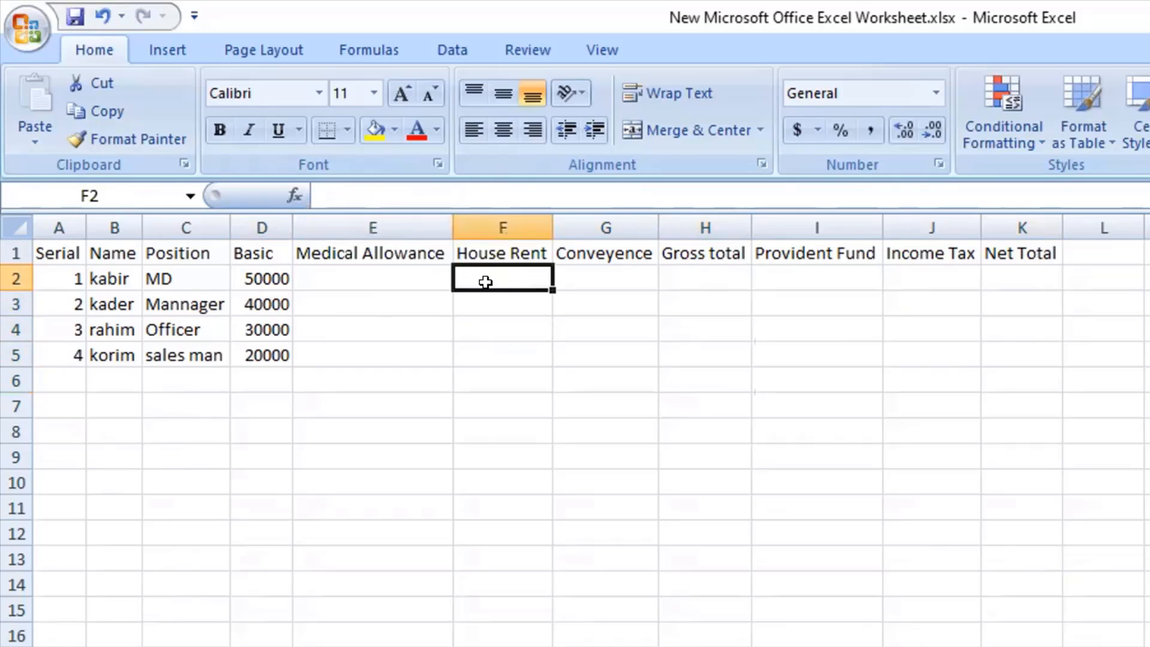
{"action": "left_click", "coordinate": [257, 278]}
{"action": "left_click_drag", "start_coordinate": [610, 275], "coordinate": [604, 333]}
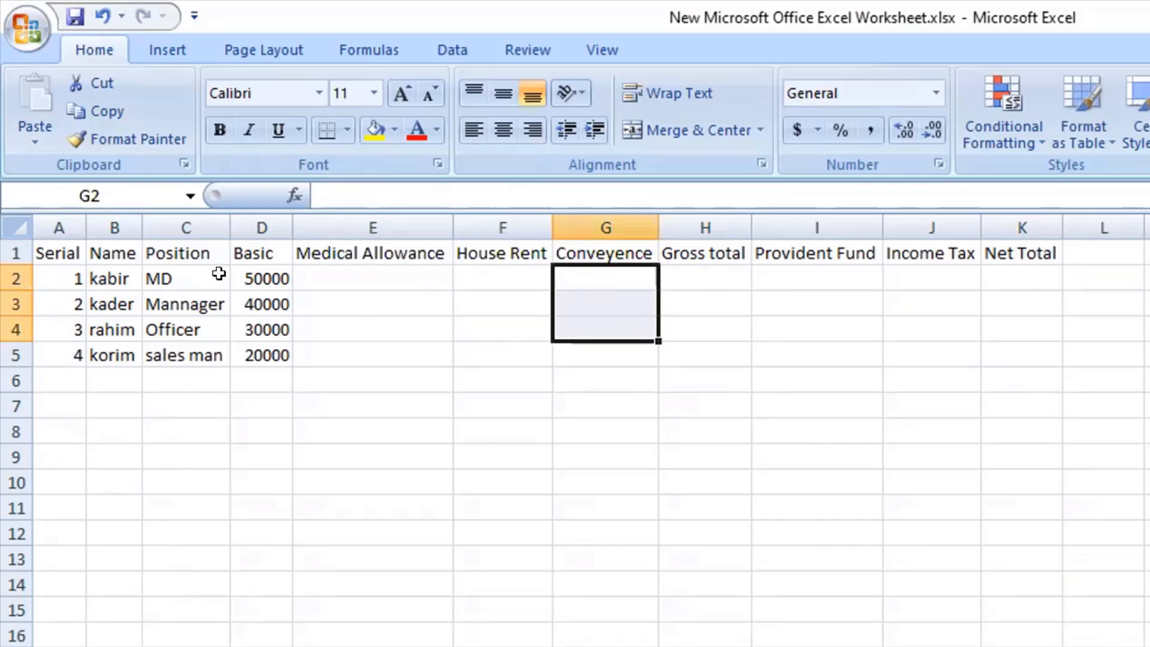
{"action": "left_click", "coordinate": [242, 277]}
{"action": "left_click_drag", "start_coordinate": [364, 268], "coordinate": [601, 279]}
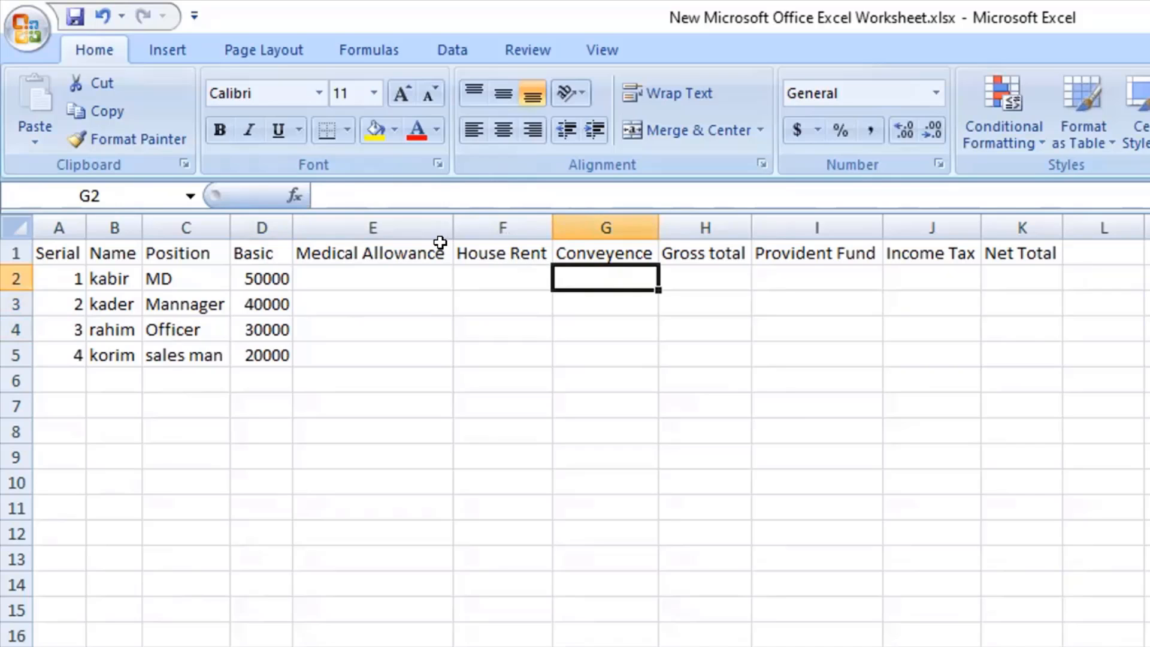
{"action": "left_click_drag", "start_coordinate": [441, 246], "coordinate": [1011, 239]}
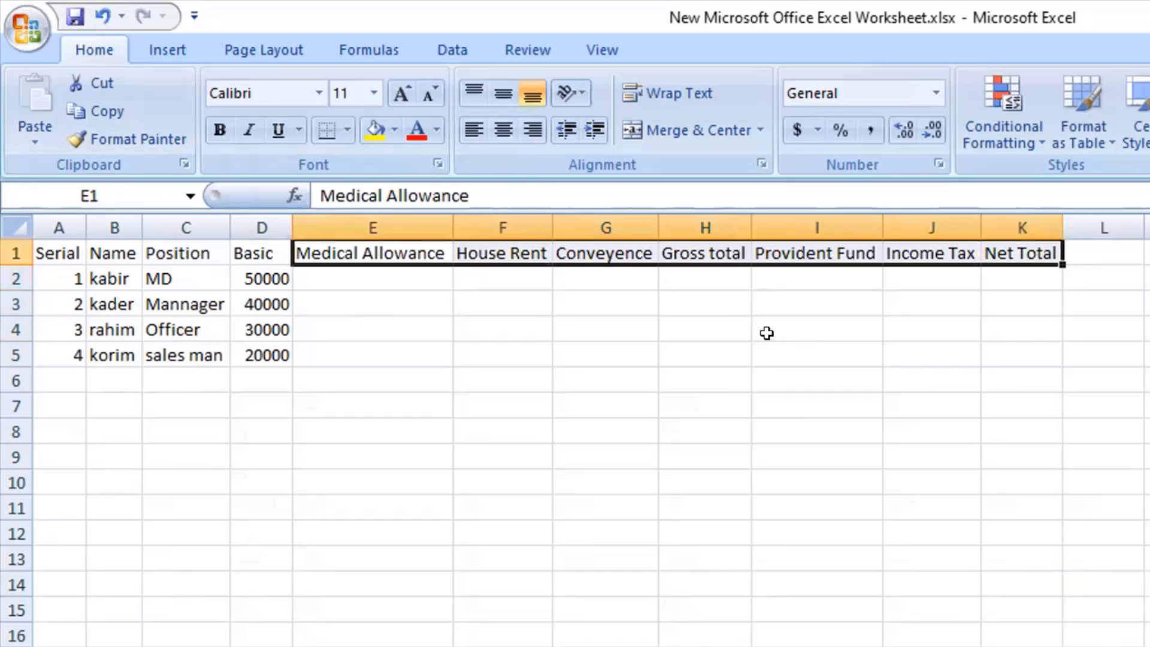
{"action": "left_click", "coordinate": [767, 331]}
{"action": "left_click_drag", "start_coordinate": [343, 274], "coordinate": [625, 374]}
{"action": "left_click_drag", "start_coordinate": [703, 271], "coordinate": [708, 373]}
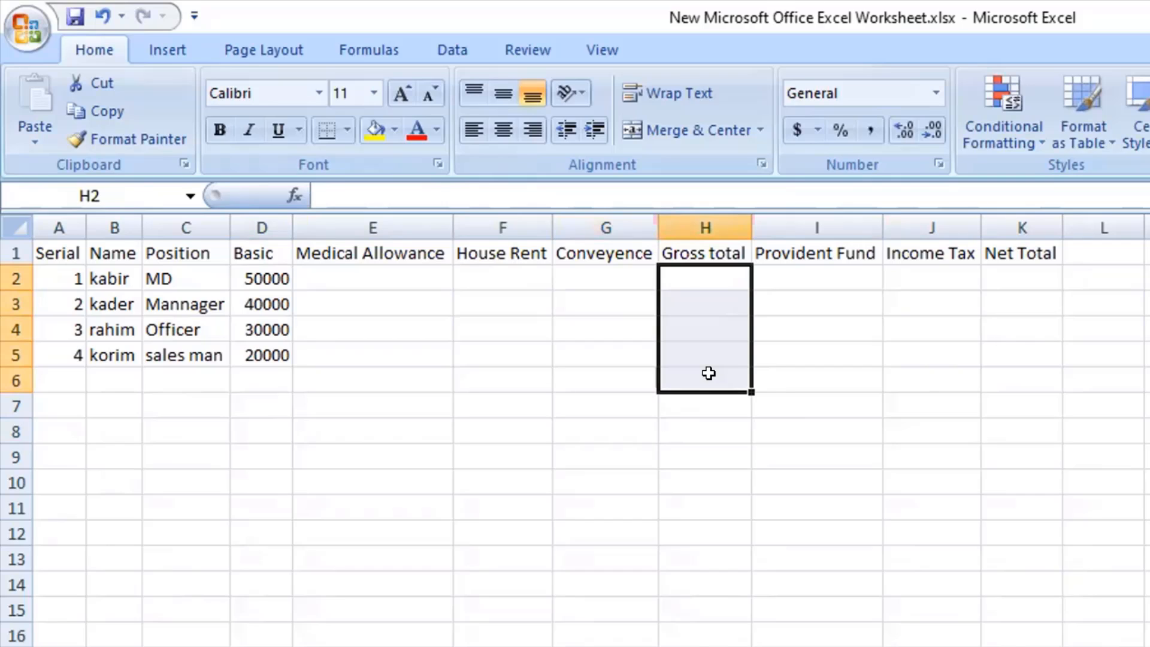
Examine how the Provident Fund and Income Tax columns relate to the Basic salaries and the Net Total.
{"action": "left_click", "coordinate": [830, 243]}
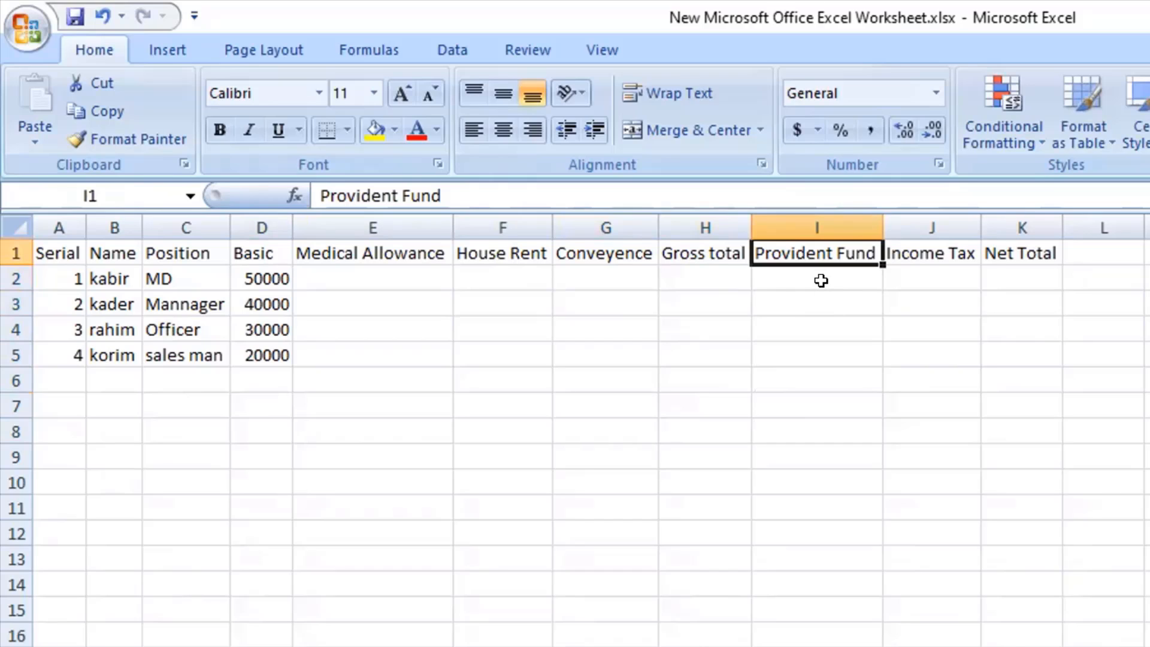
{"action": "left_click_drag", "start_coordinate": [818, 279], "coordinate": [821, 313]}
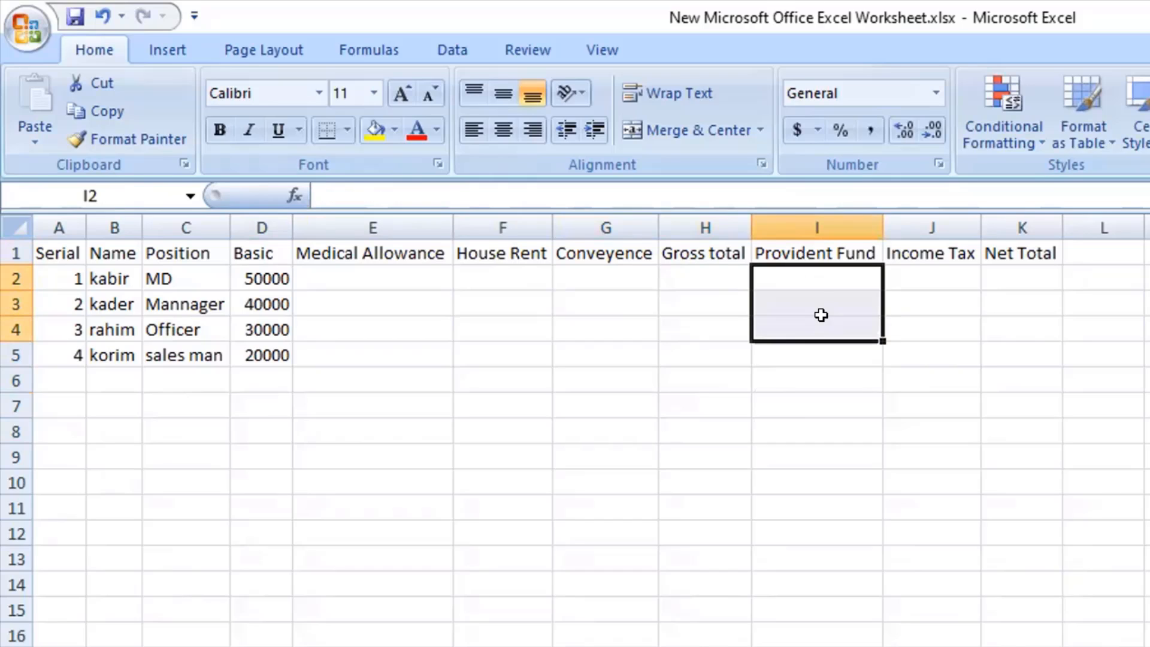
{"action": "left_click_drag", "start_coordinate": [813, 270], "coordinate": [828, 345]}
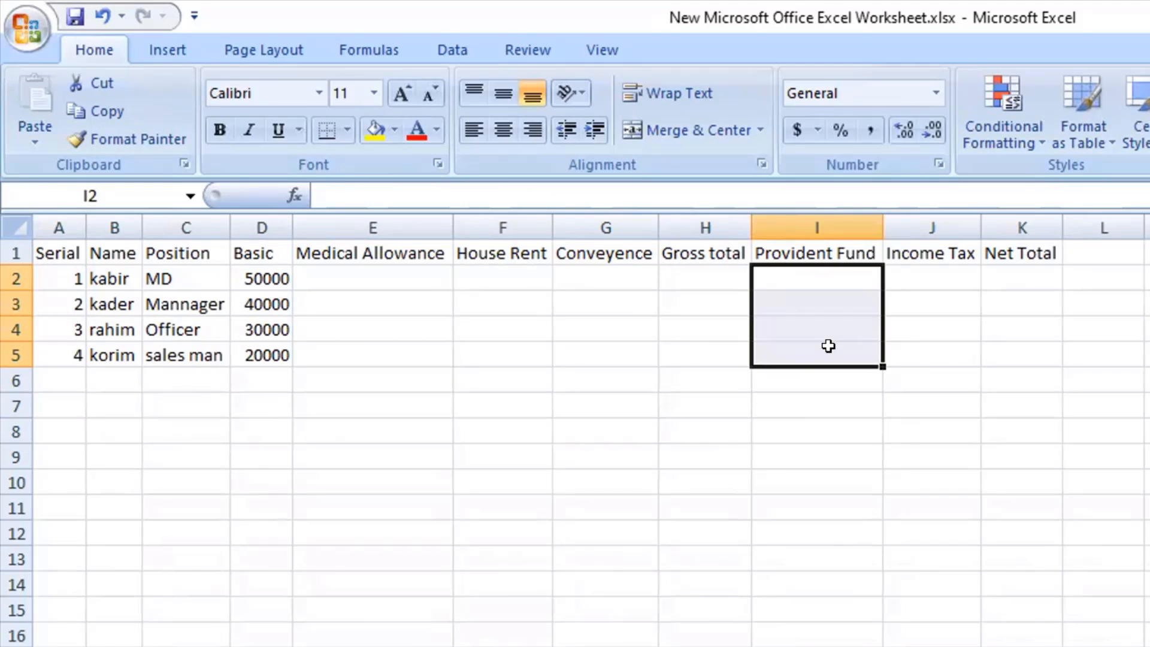
{"action": "left_click_drag", "start_coordinate": [256, 279], "coordinate": [251, 345]}
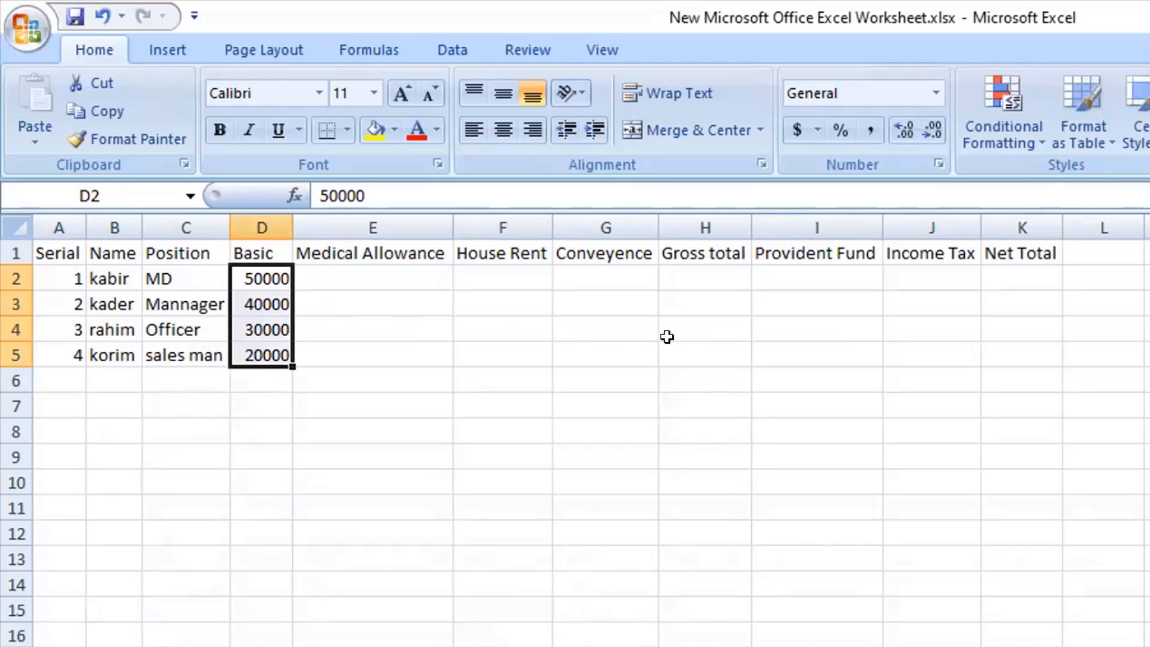
{"action": "left_click_drag", "start_coordinate": [824, 277], "coordinate": [827, 295]}
{"action": "left_click_drag", "start_coordinate": [827, 295], "coordinate": [824, 275]}
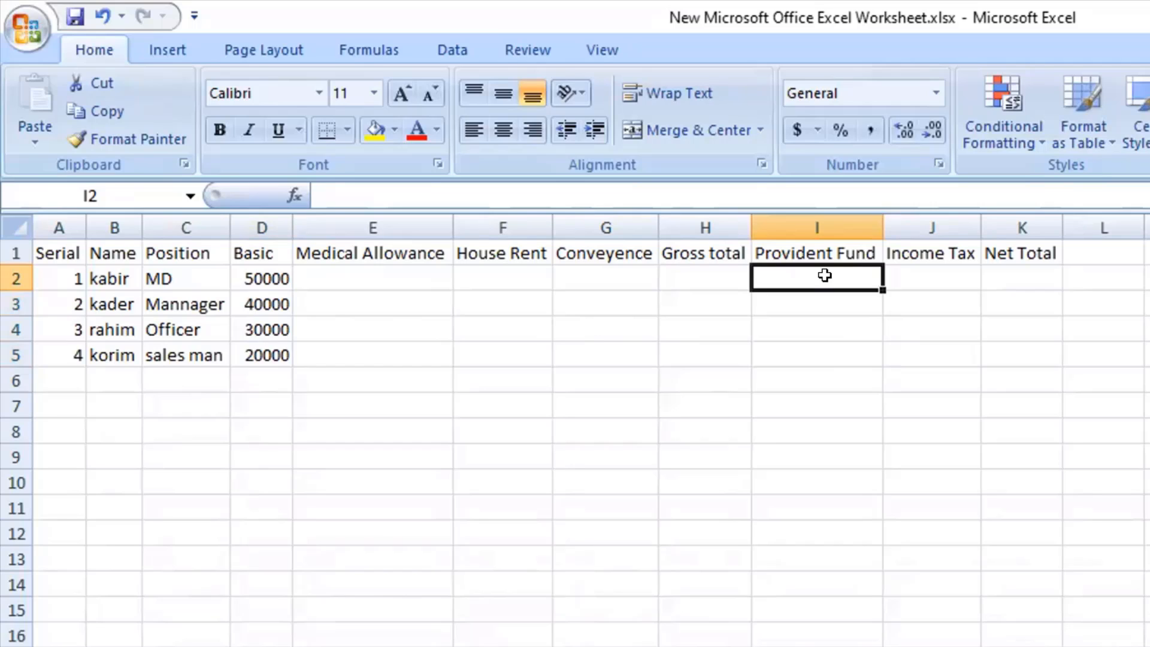
{"action": "left_click", "coordinate": [242, 279]}
{"action": "left_click", "coordinate": [790, 274]}
{"action": "left_click_drag", "start_coordinate": [790, 275], "coordinate": [825, 339]}
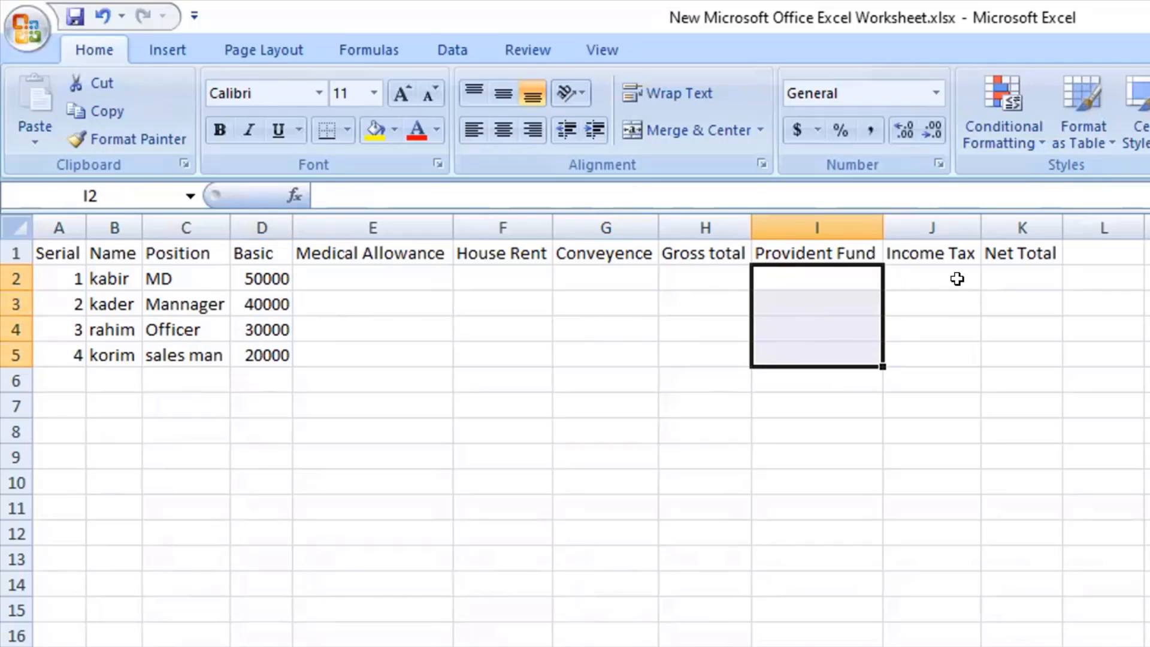
{"action": "left_click_drag", "start_coordinate": [956, 279], "coordinate": [949, 356]}
{"action": "left_click_drag", "start_coordinate": [303, 313], "coordinate": [293, 339]}
{"action": "left_click_drag", "start_coordinate": [270, 279], "coordinate": [275, 323]}
{"action": "mouse_move", "coordinate": [925, 276]}
{"action": "left_mouse_down"}
{"action": "mouse_move", "coordinate": [927, 299]}
{"action": "mouse_move", "coordinate": [945, 272]}
{"action": "left_mouse_up"}
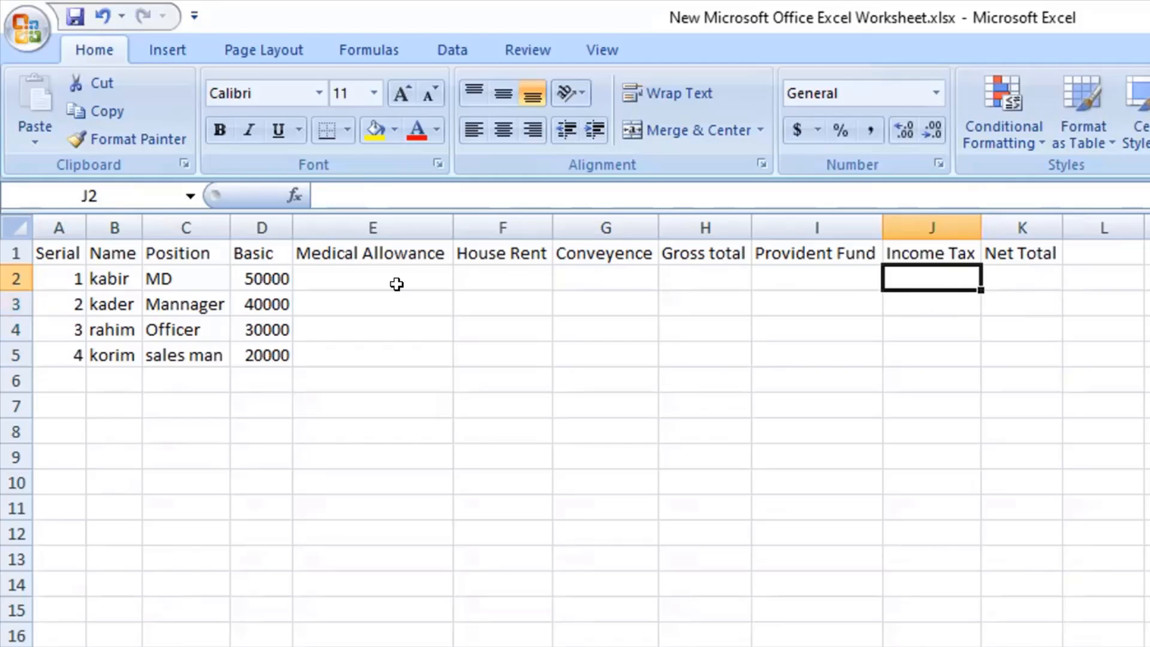
{"action": "left_click_drag", "start_coordinate": [366, 280], "coordinate": [946, 343]}
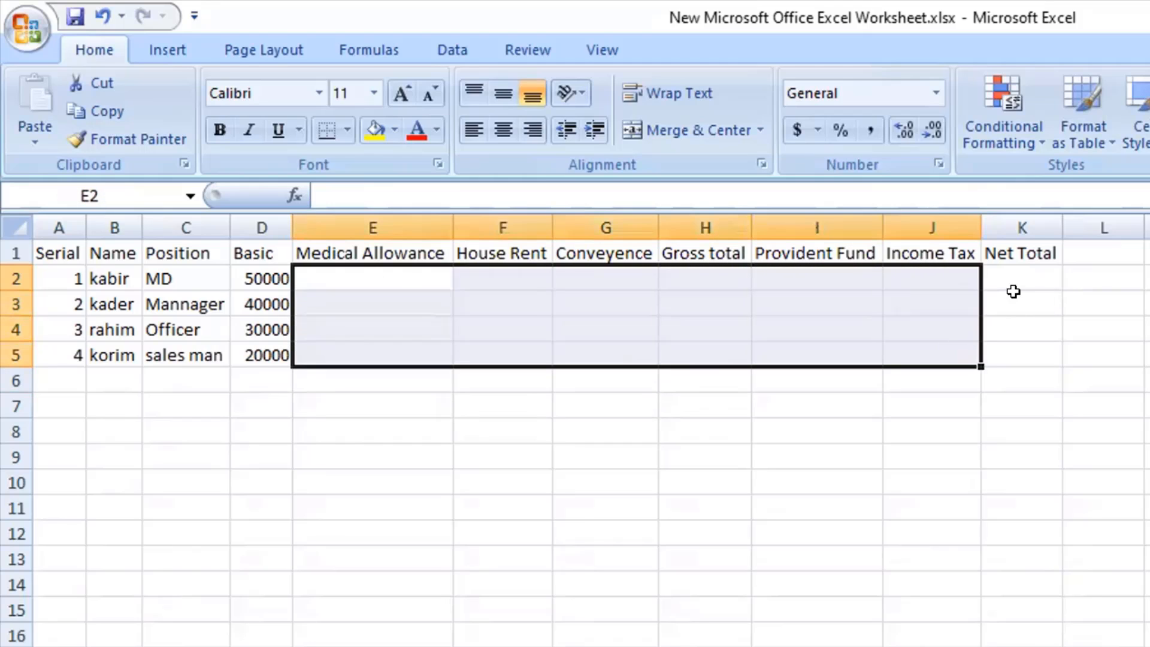
{"action": "left_click_drag", "start_coordinate": [1013, 275], "coordinate": [1013, 340]}
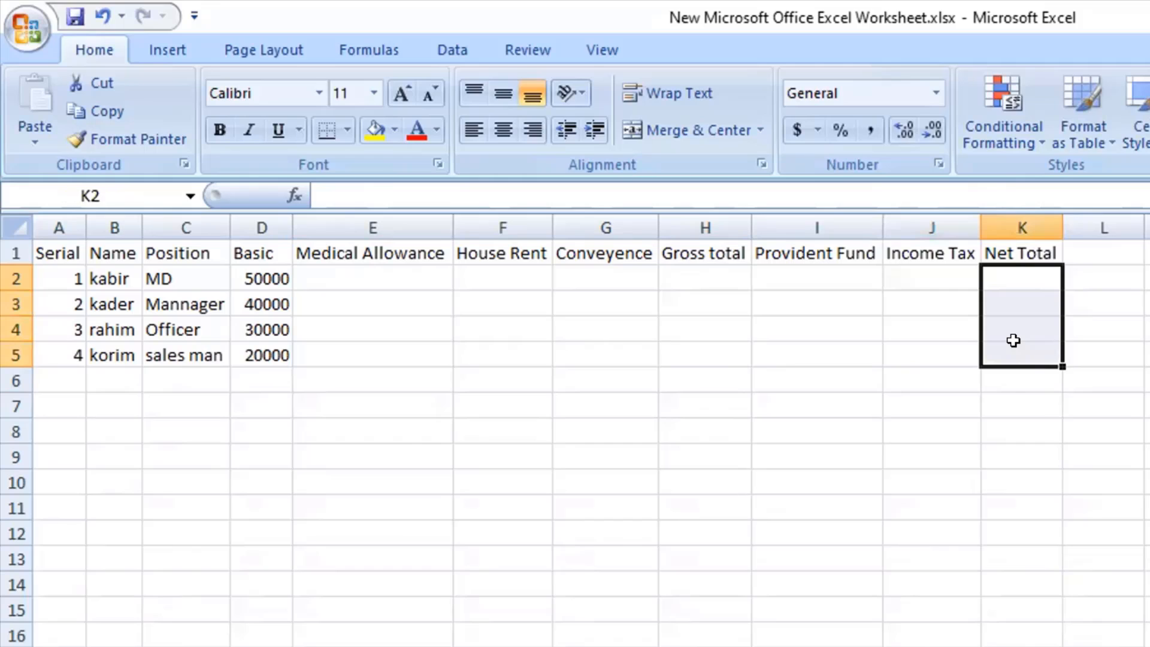
{"action": "left_click", "coordinate": [379, 279]}
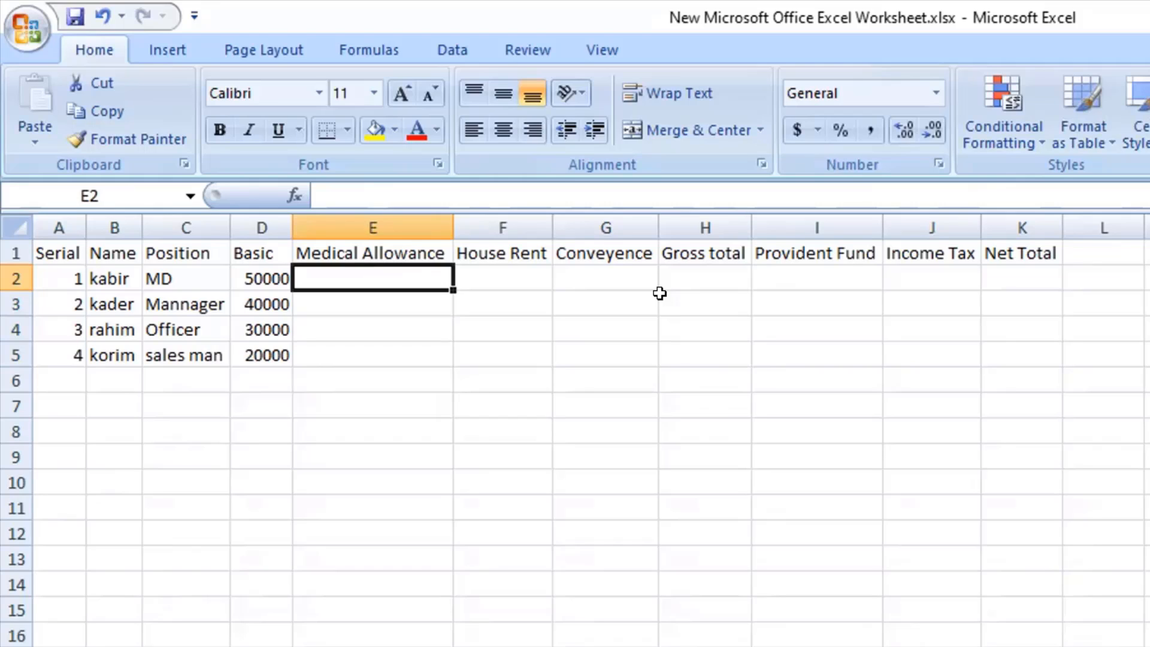
Color the Gross total heading in H1 red.
{"action": "left_click", "coordinate": [678, 256]}
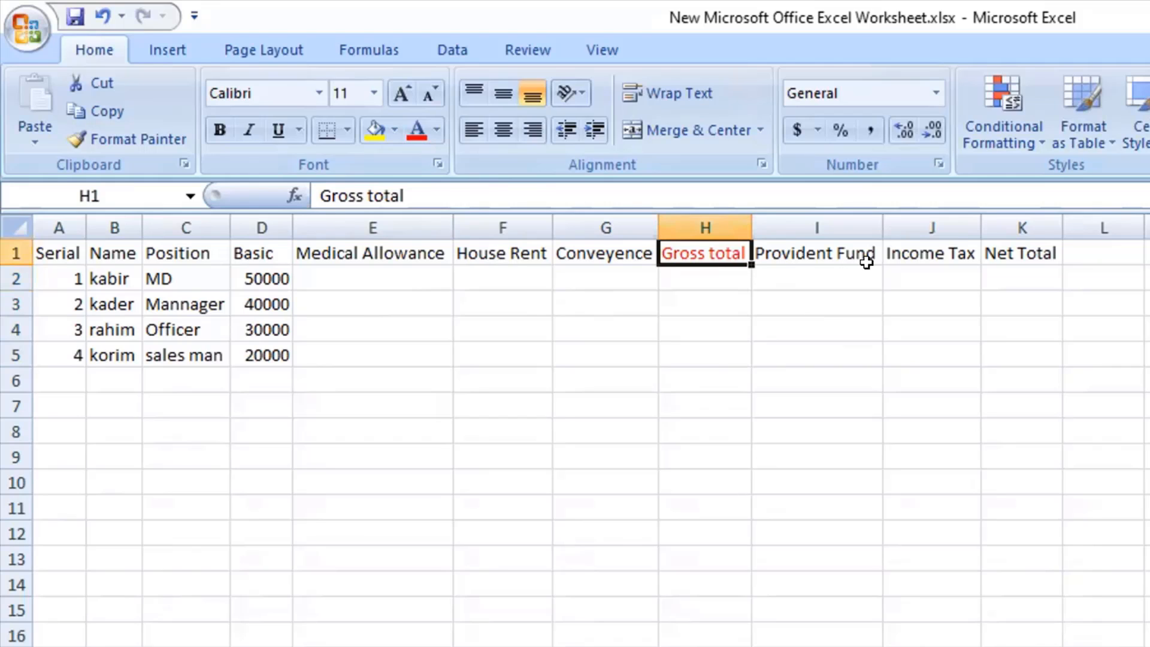
{"action": "left_click", "coordinate": [910, 261]}
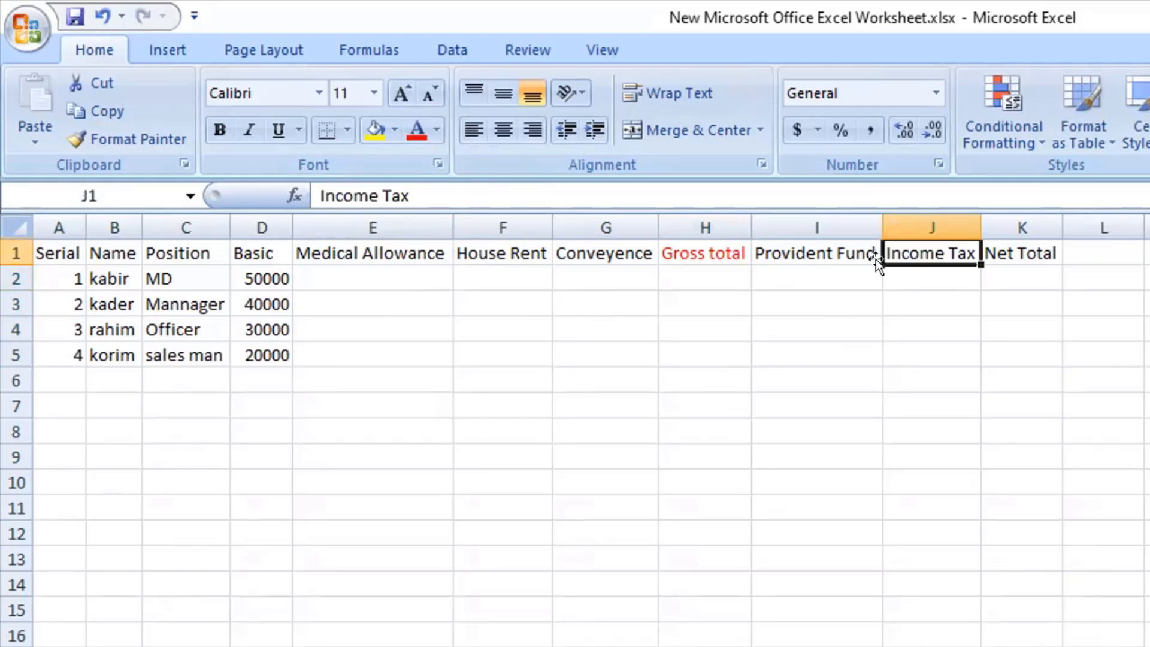
{"action": "left_click_drag", "start_coordinate": [390, 277], "coordinate": [621, 357]}
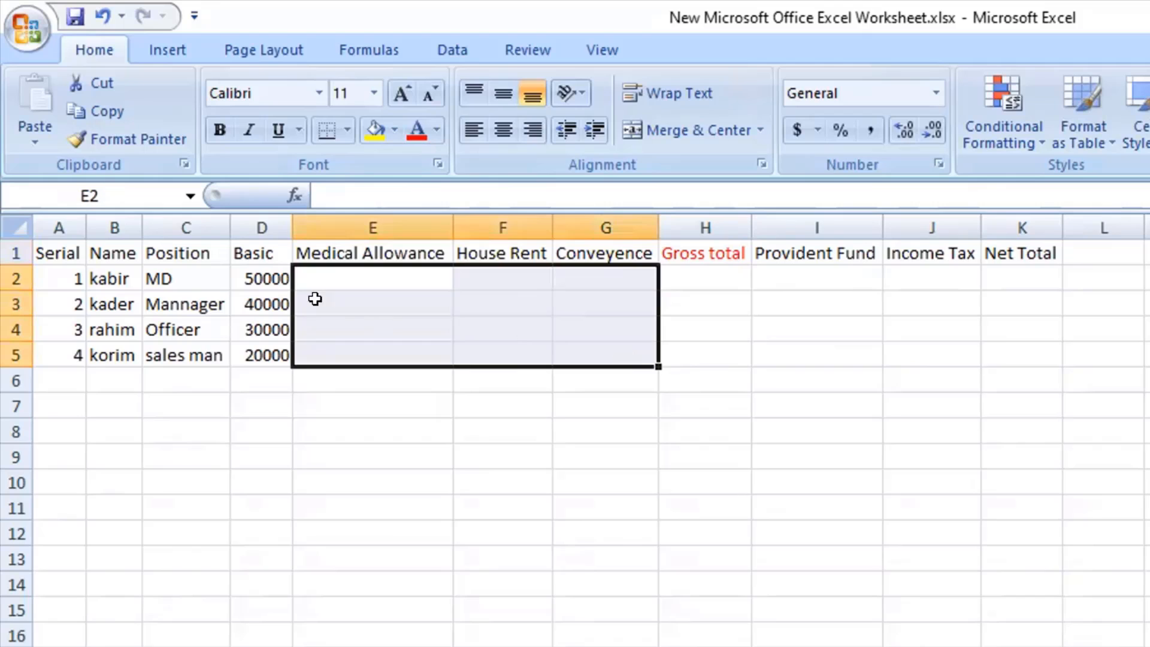
{"action": "left_click", "coordinate": [260, 279]}
{"action": "left_click", "coordinate": [727, 262]}
{"action": "left_click_drag", "start_coordinate": [724, 292], "coordinate": [725, 352]}
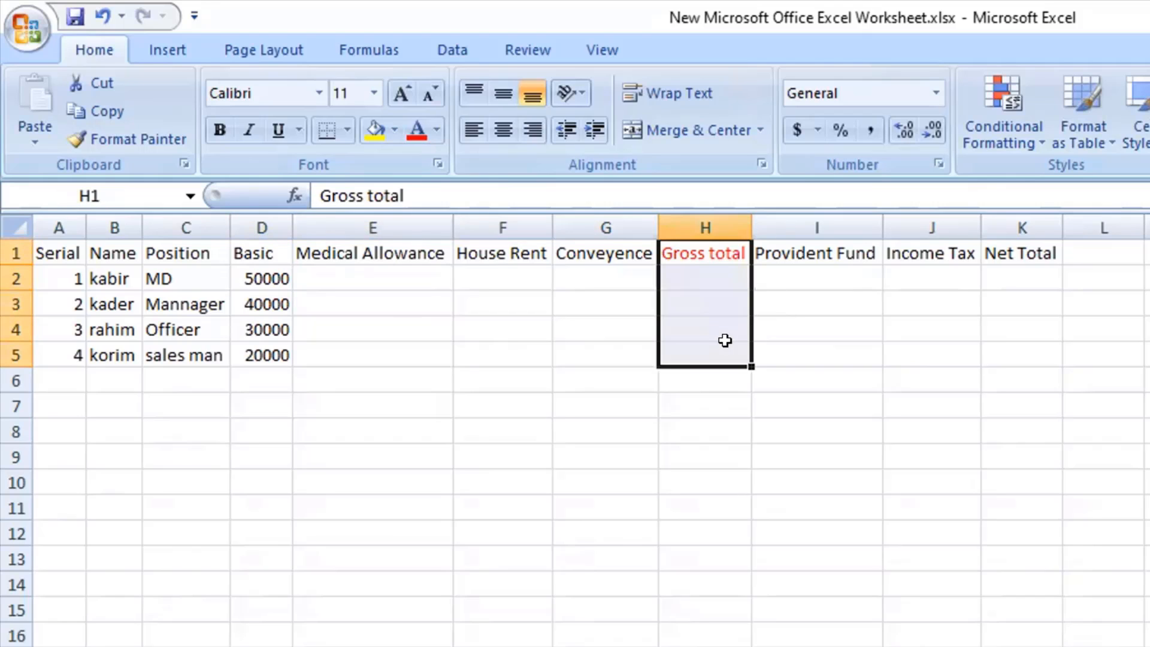
Examine how the Income Tax column relates to the Gross total column.
{"action": "left_click_drag", "start_coordinate": [263, 279], "coordinate": [618, 360]}
{"action": "left_click", "coordinate": [706, 276]}
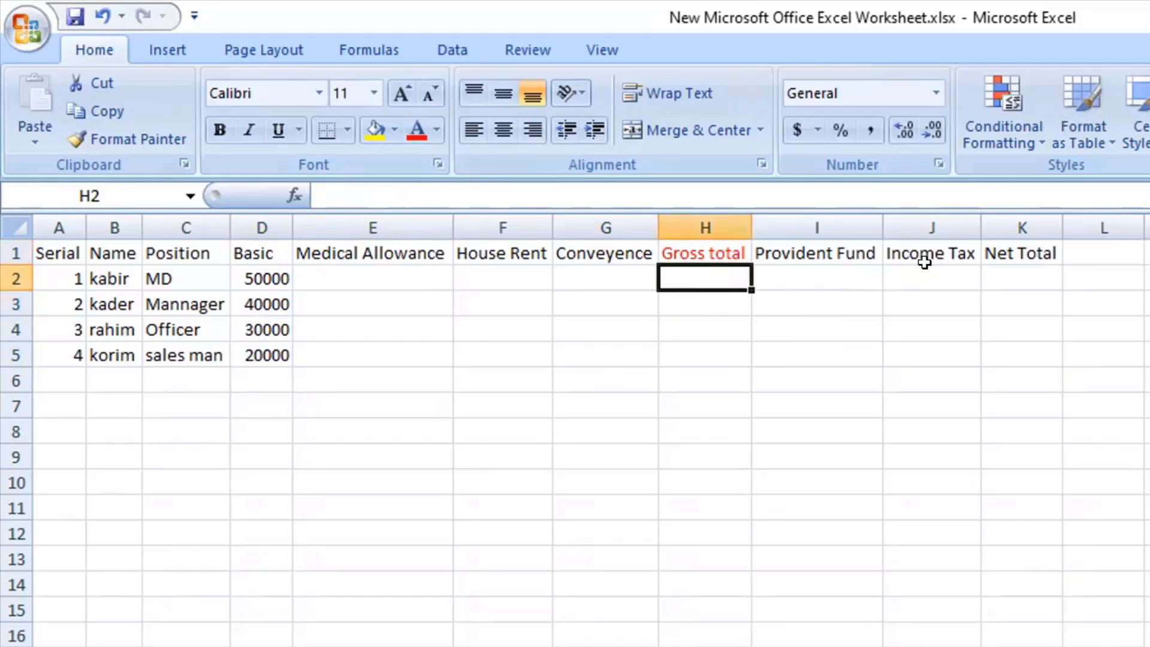
{"action": "left_click", "coordinate": [924, 272]}
{"action": "left_click", "coordinate": [699, 276]}
{"action": "left_click_drag", "start_coordinate": [901, 271], "coordinate": [943, 257]}
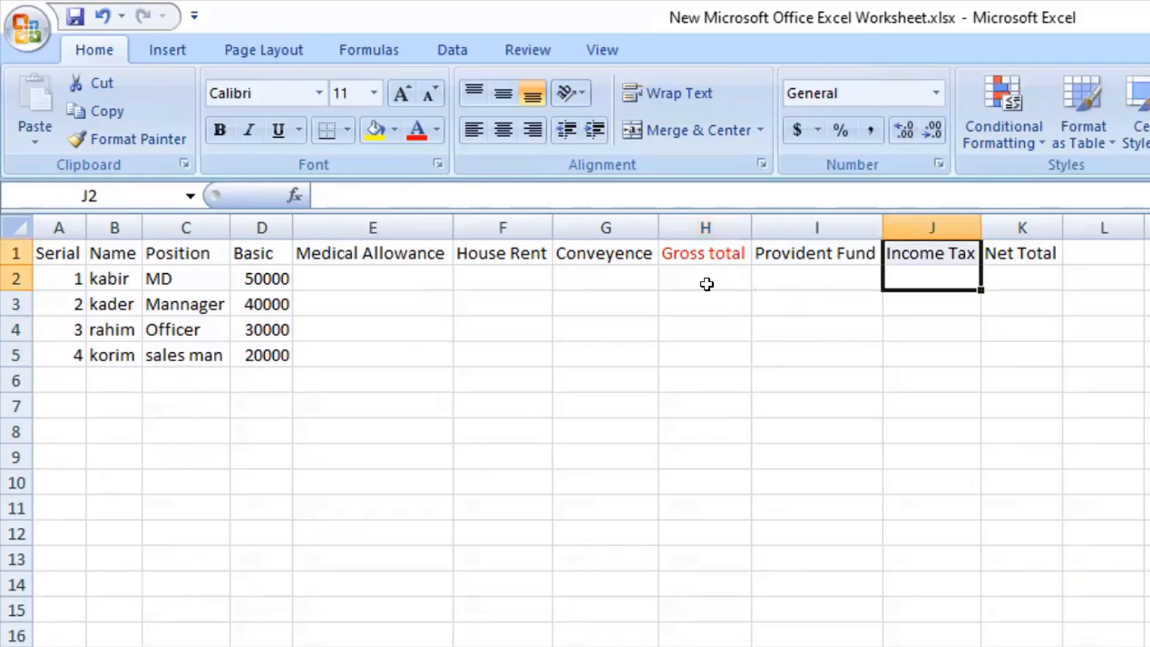
{"action": "left_click_drag", "start_coordinate": [708, 282], "coordinate": [703, 253]}
{"action": "left_click", "coordinate": [924, 272]}
{"action": "left_click_drag", "start_coordinate": [923, 272], "coordinate": [924, 265]}
Examine how the Gross total, Provident Fund and Income Tax columns lead to the Net Total column.
{"action": "left_click_drag", "start_coordinate": [705, 289], "coordinate": [701, 330]}
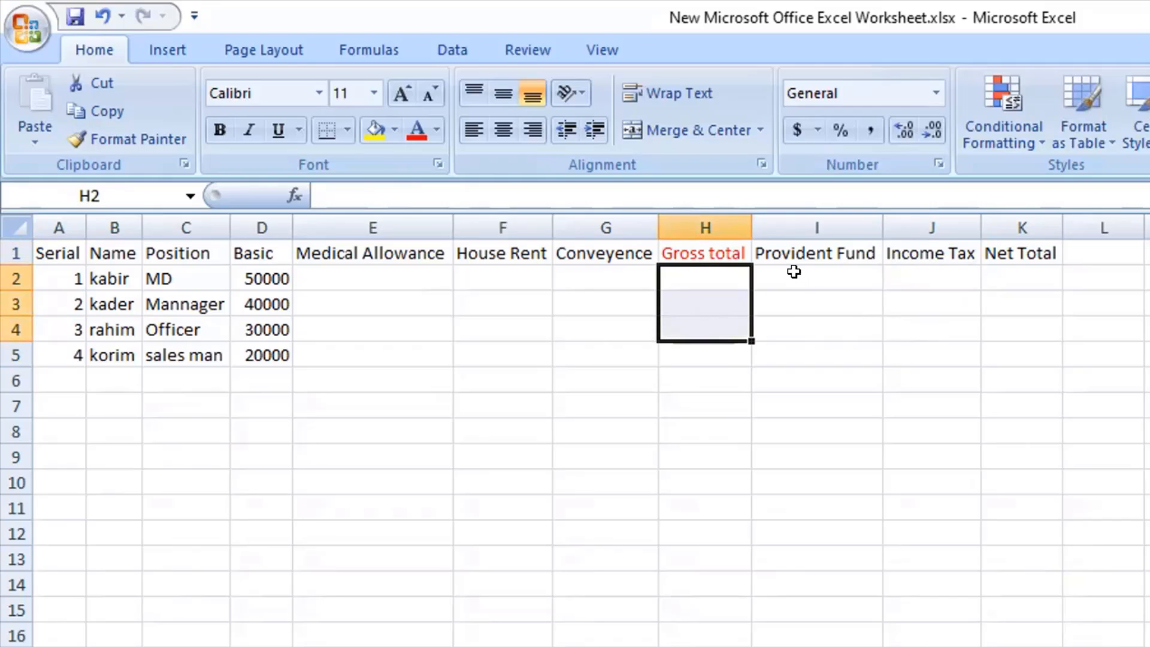
{"action": "left_click_drag", "start_coordinate": [792, 274], "coordinate": [813, 336]}
{"action": "left_click_drag", "start_coordinate": [921, 294], "coordinate": [929, 338]}
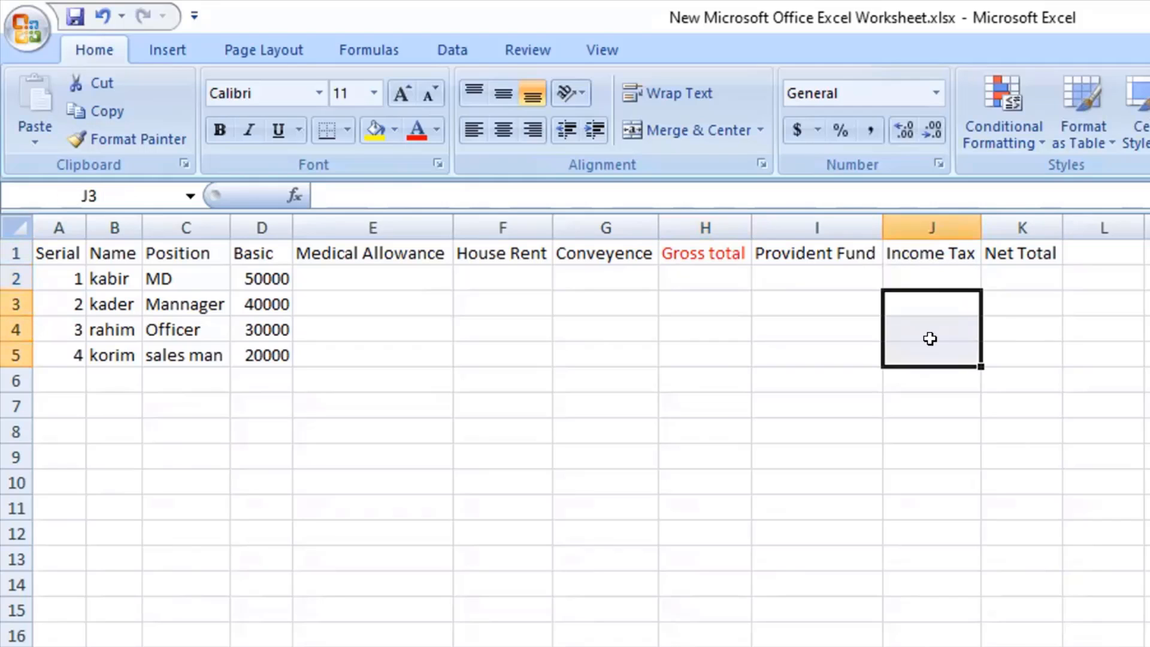
{"action": "left_click", "coordinate": [1147, 644]}
{"action": "left_click_drag", "start_coordinate": [709, 271], "coordinate": [748, 295]}
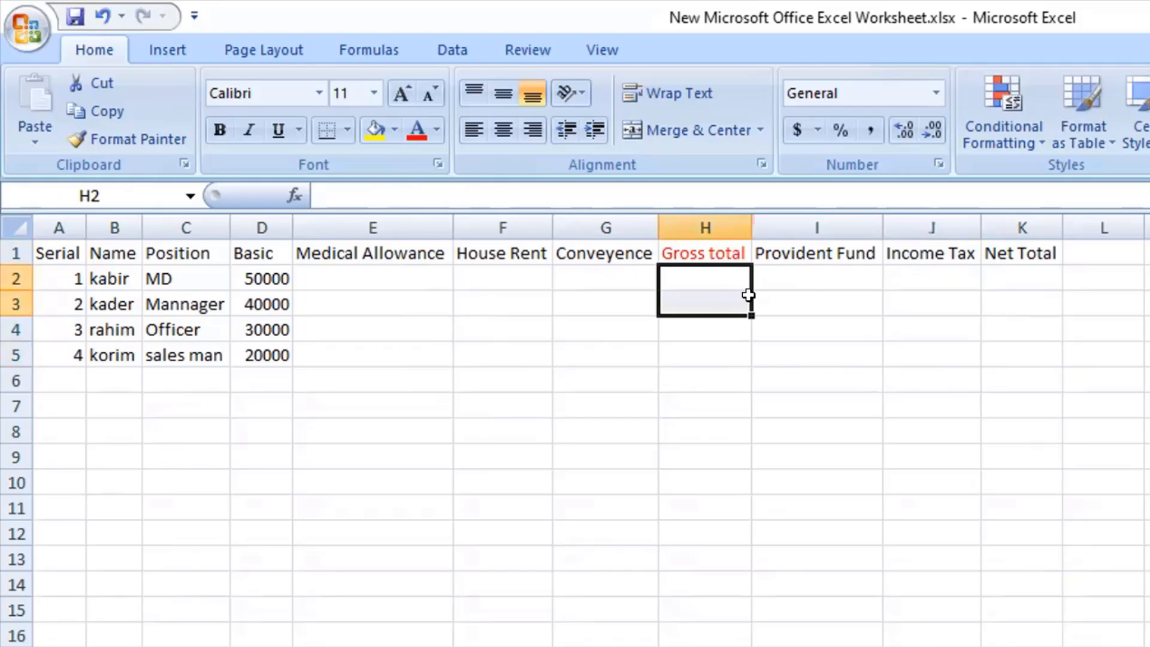
{"action": "left_click_drag", "start_coordinate": [822, 272], "coordinate": [927, 310]}
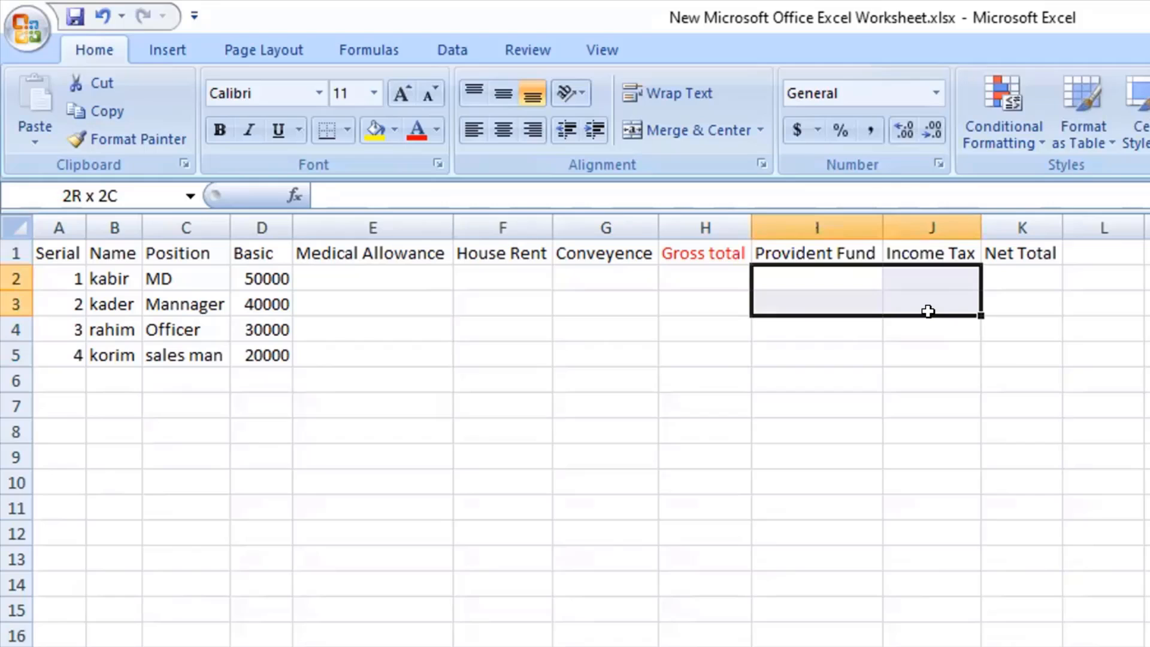
{"action": "left_click_drag", "start_coordinate": [1014, 253], "coordinate": [1030, 373]}
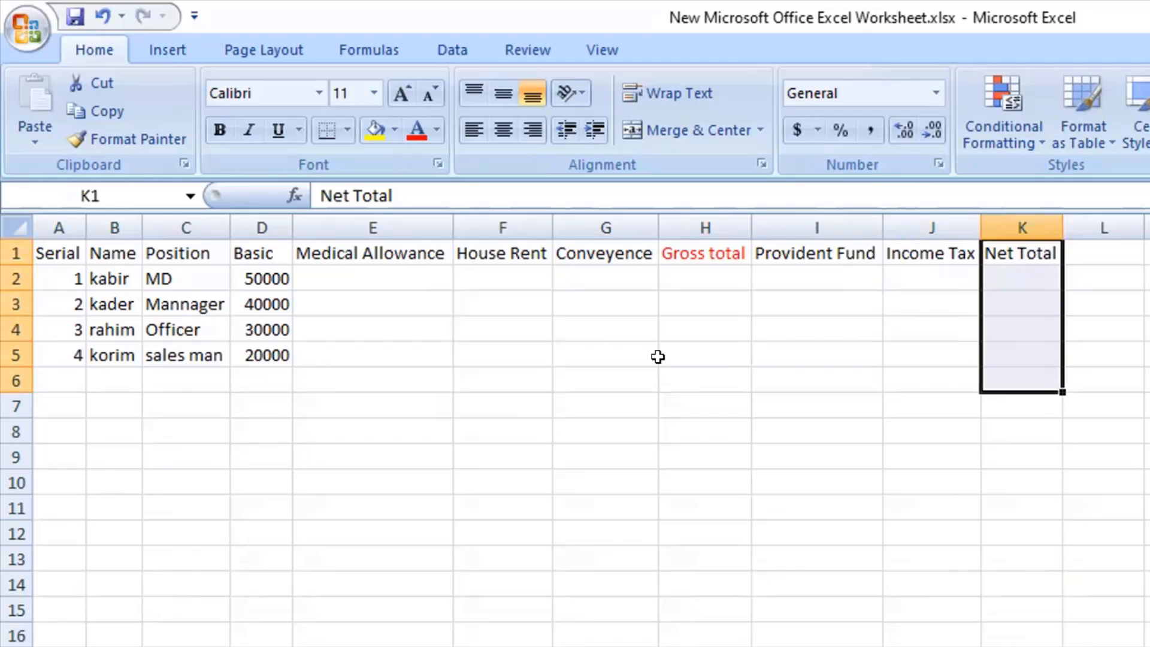
Examine how the Medical Allowance, House Rent and Conveyence columns each depend on the Basic salaries in column D.
{"action": "left_click_drag", "start_coordinate": [365, 247], "coordinate": [413, 320]}
{"action": "mouse_move", "coordinate": [359, 252]}
{"action": "left_mouse_down"}
{"action": "mouse_move", "coordinate": [372, 269]}
{"action": "mouse_move", "coordinate": [375, 251]}
{"action": "left_mouse_up"}
{"action": "left_click_drag", "start_coordinate": [488, 276], "coordinate": [508, 221]}
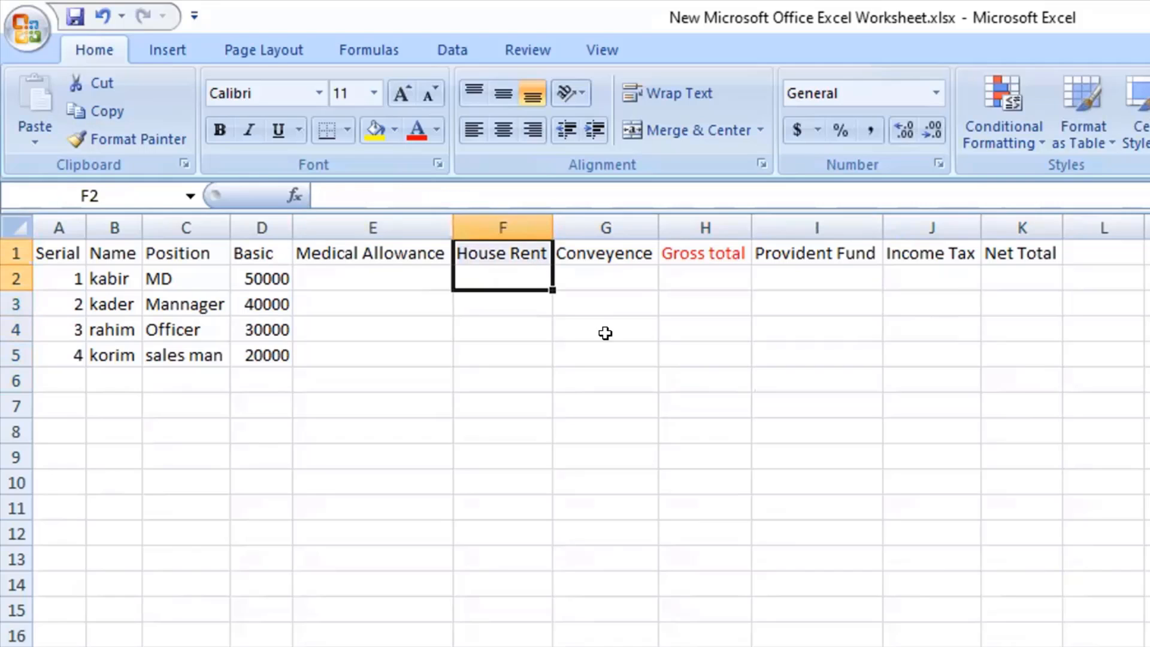
{"action": "left_click_drag", "start_coordinate": [601, 275], "coordinate": [600, 226]}
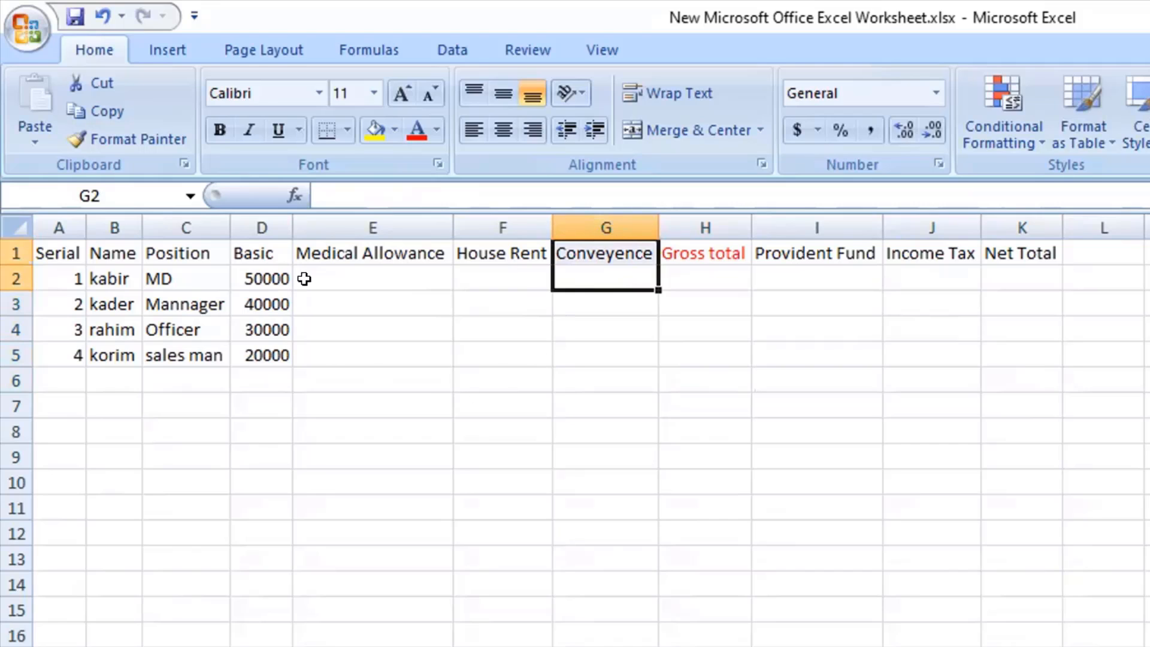
{"action": "left_click_drag", "start_coordinate": [336, 277], "coordinate": [377, 216]}
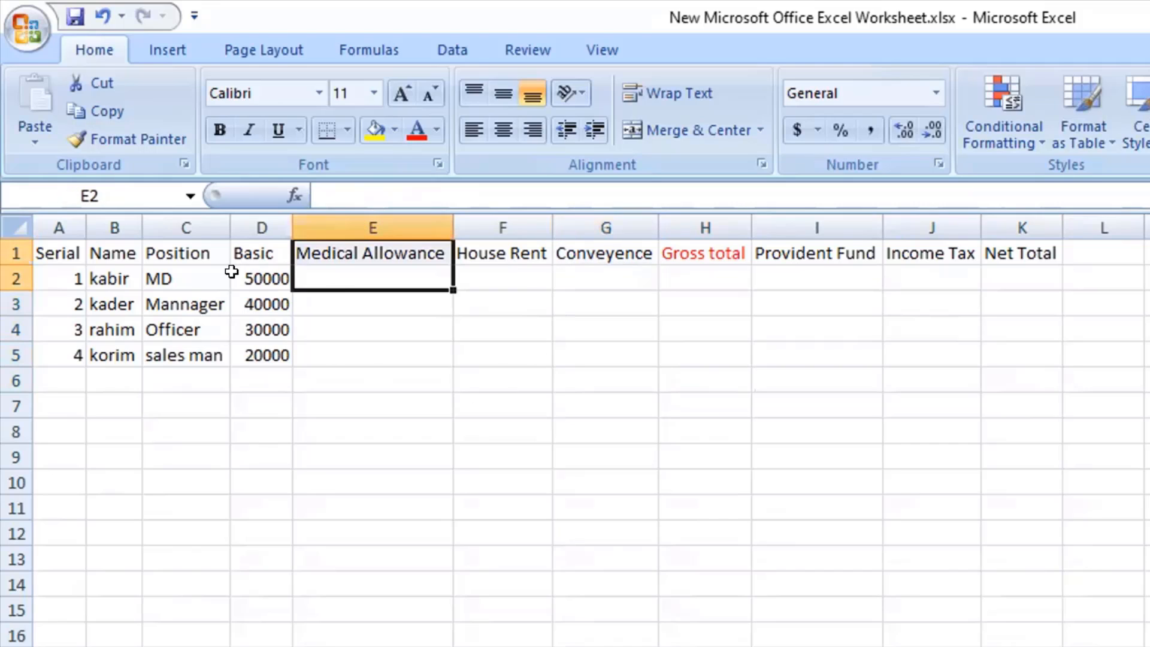
{"action": "left_click", "coordinate": [240, 270]}
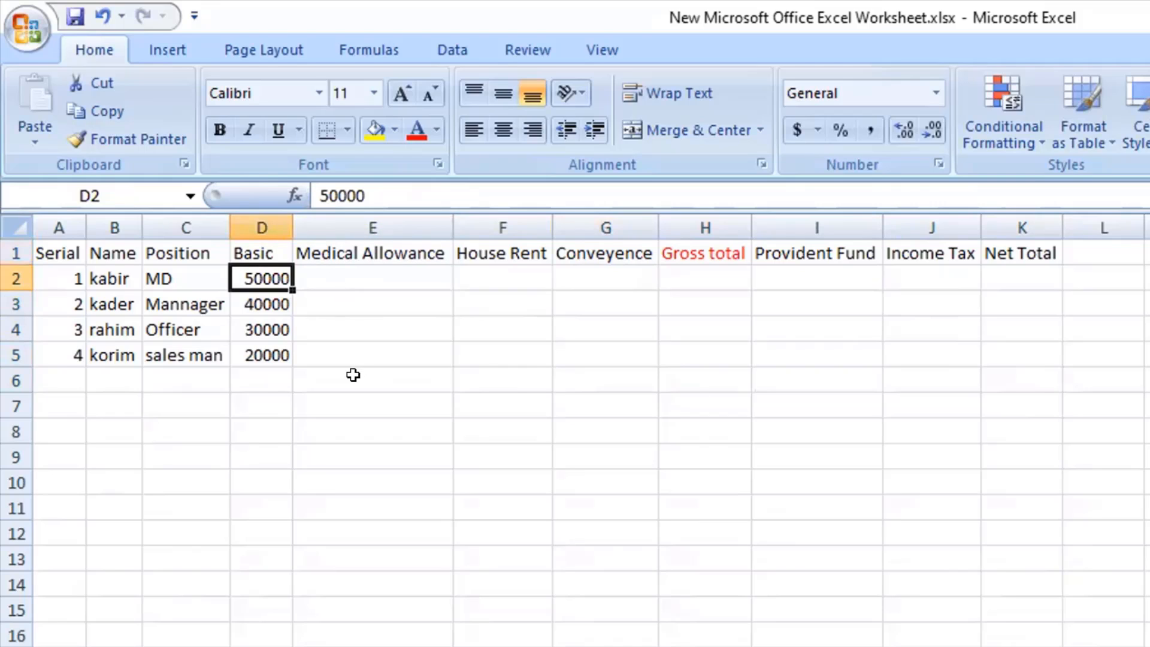
{"action": "left_click_drag", "start_coordinate": [602, 255], "coordinate": [610, 341]}
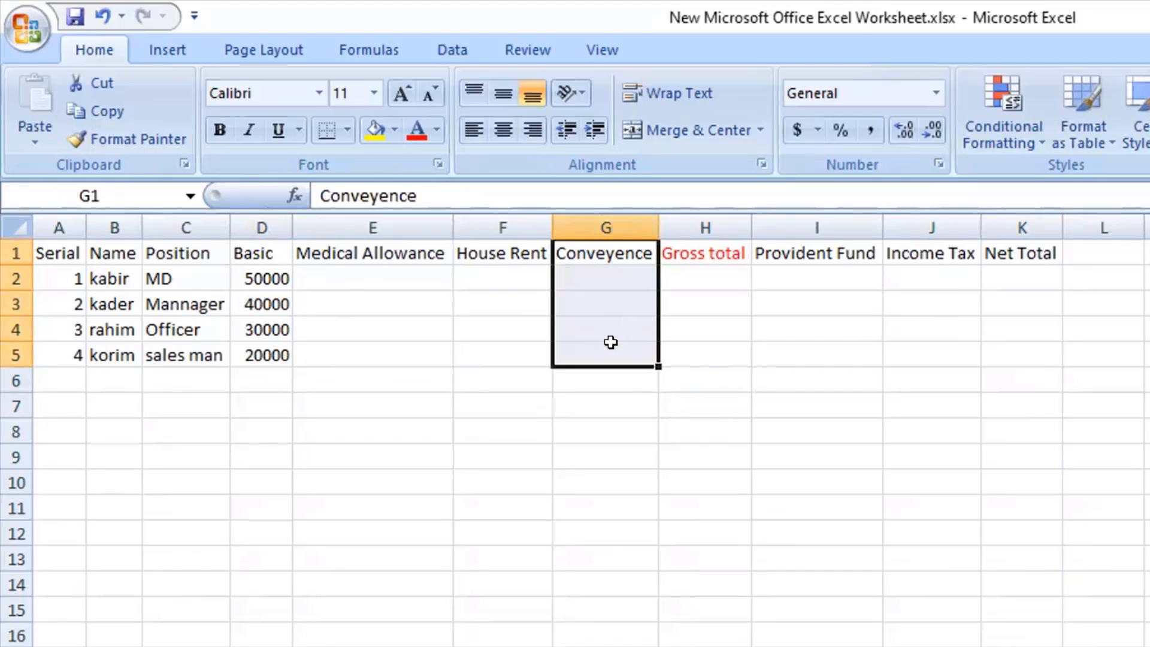
{"action": "left_click", "coordinate": [607, 347]}
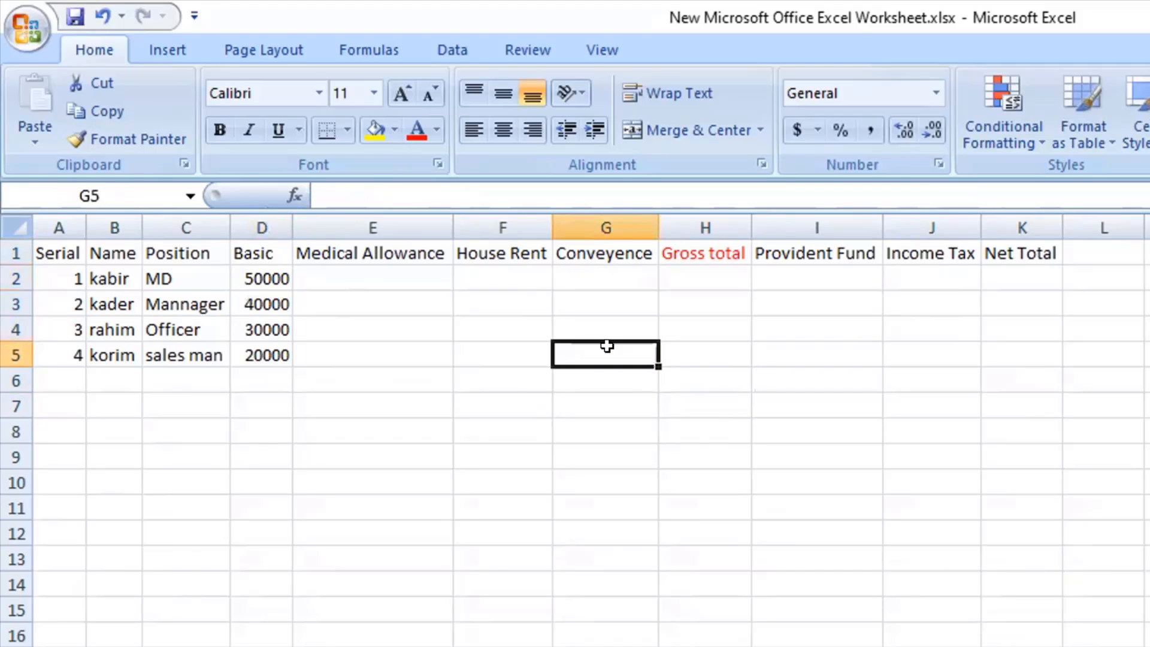
{"action": "left_click_drag", "start_coordinate": [600, 345], "coordinate": [598, 290]}
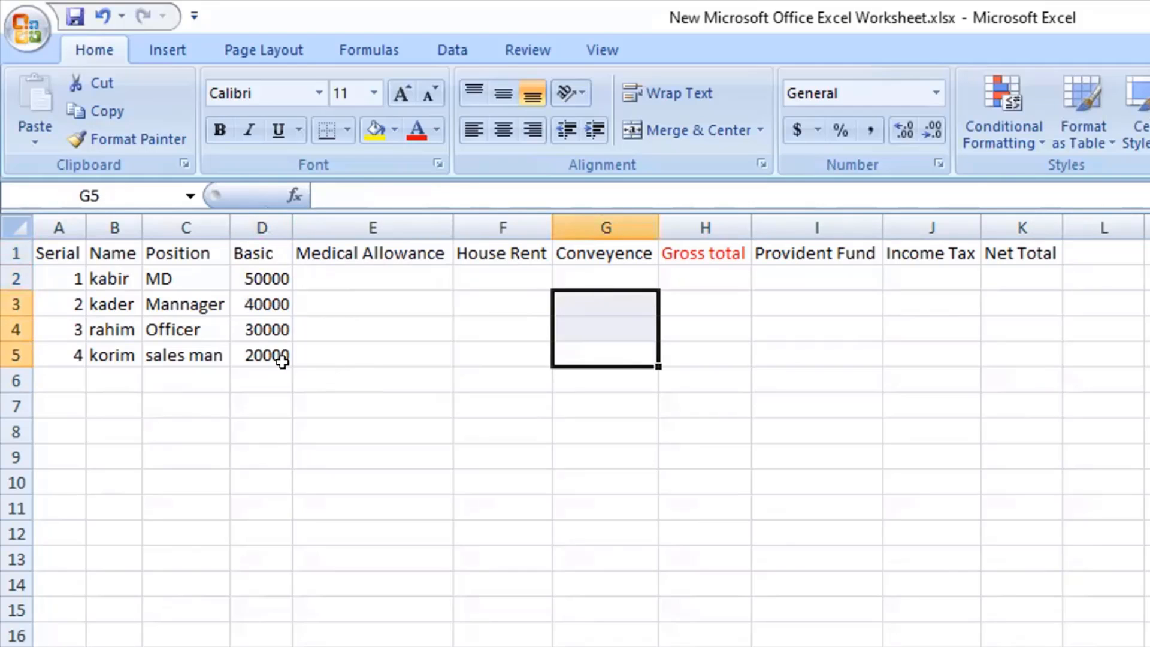
{"action": "left_click", "coordinate": [260, 342]}
{"action": "left_click", "coordinate": [610, 345]}
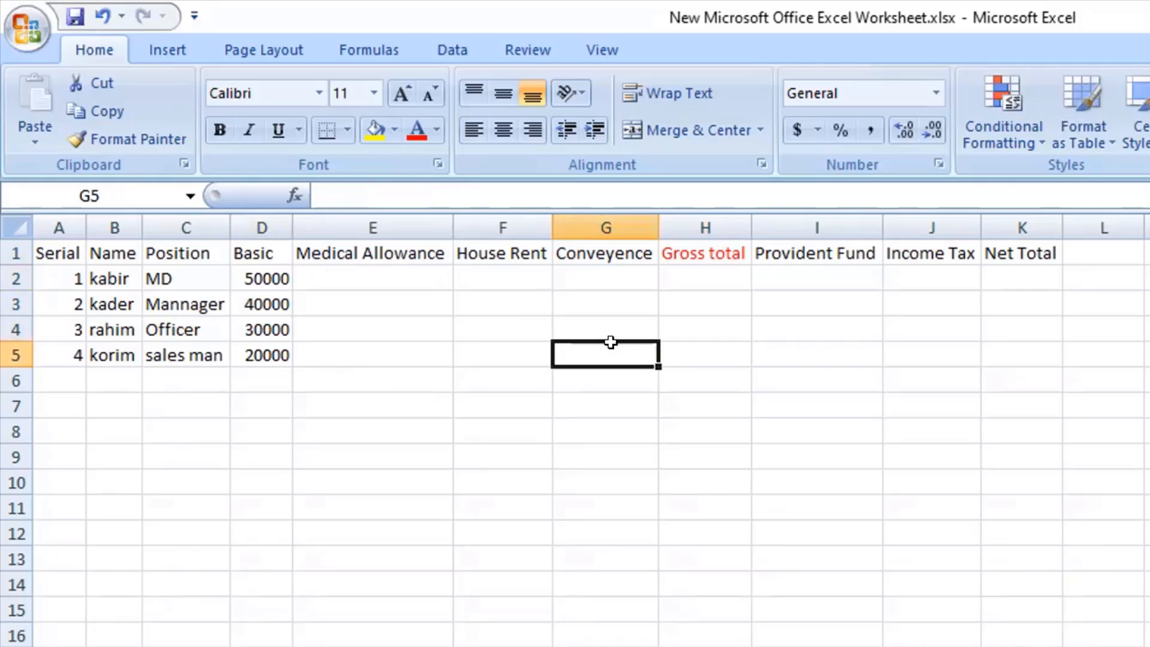
{"action": "left_click_drag", "start_coordinate": [490, 300], "coordinate": [521, 344]}
{"action": "left_click", "coordinate": [248, 352]}
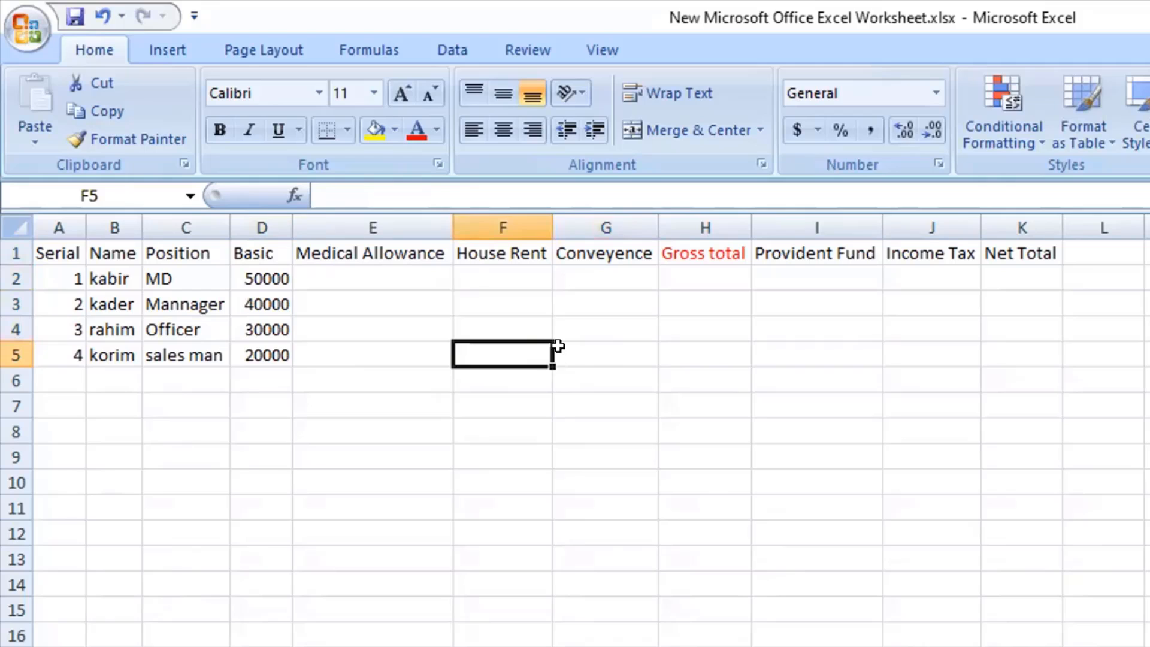
{"action": "left_click_drag", "start_coordinate": [401, 358], "coordinate": [382, 340]}
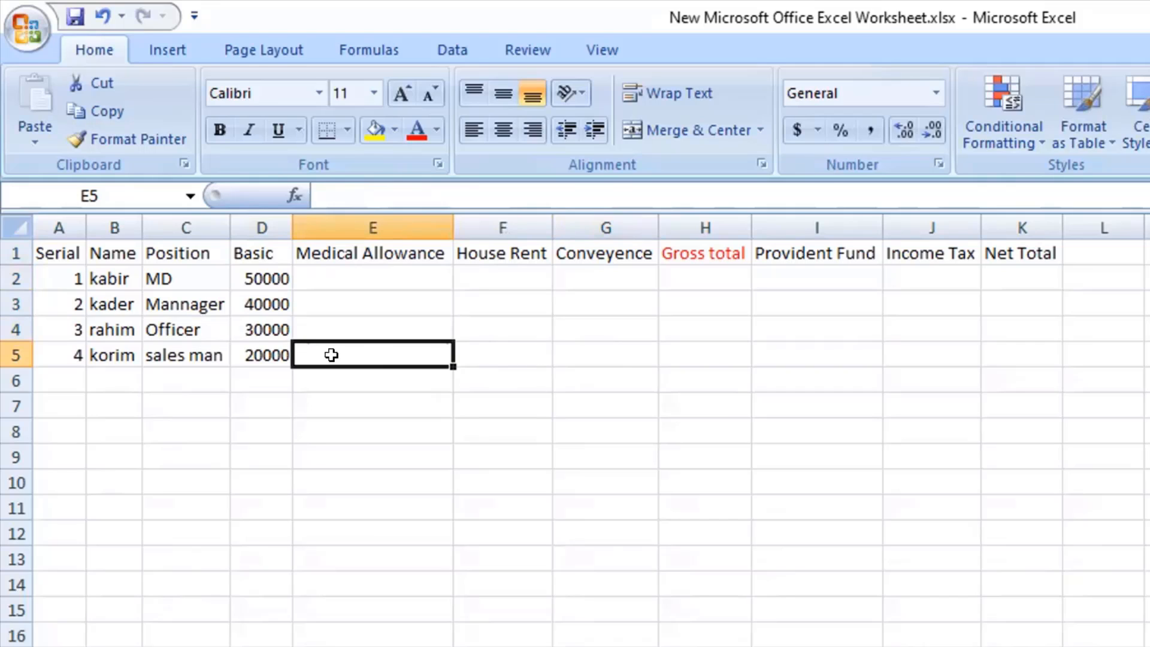
Examine how the Income Tax and Provident Fund deductions in rows 2 to 5 relate to the Gross total and Net Total.
{"action": "left_click_drag", "start_coordinate": [705, 277], "coordinate": [721, 358]}
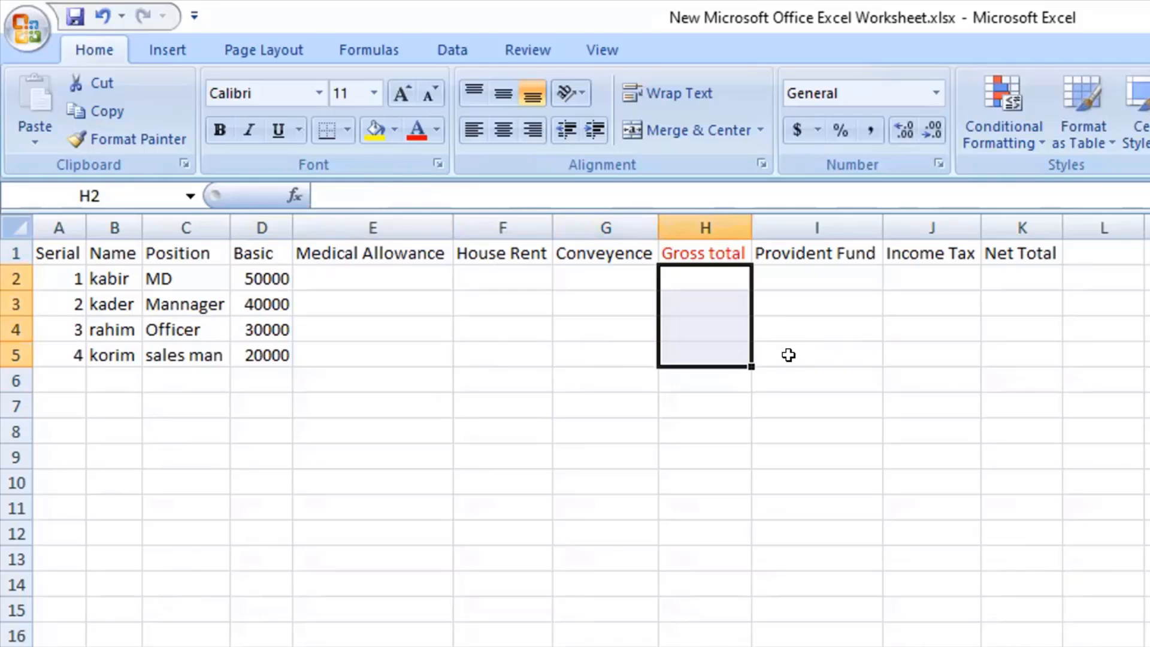
{"action": "left_click", "coordinate": [927, 344]}
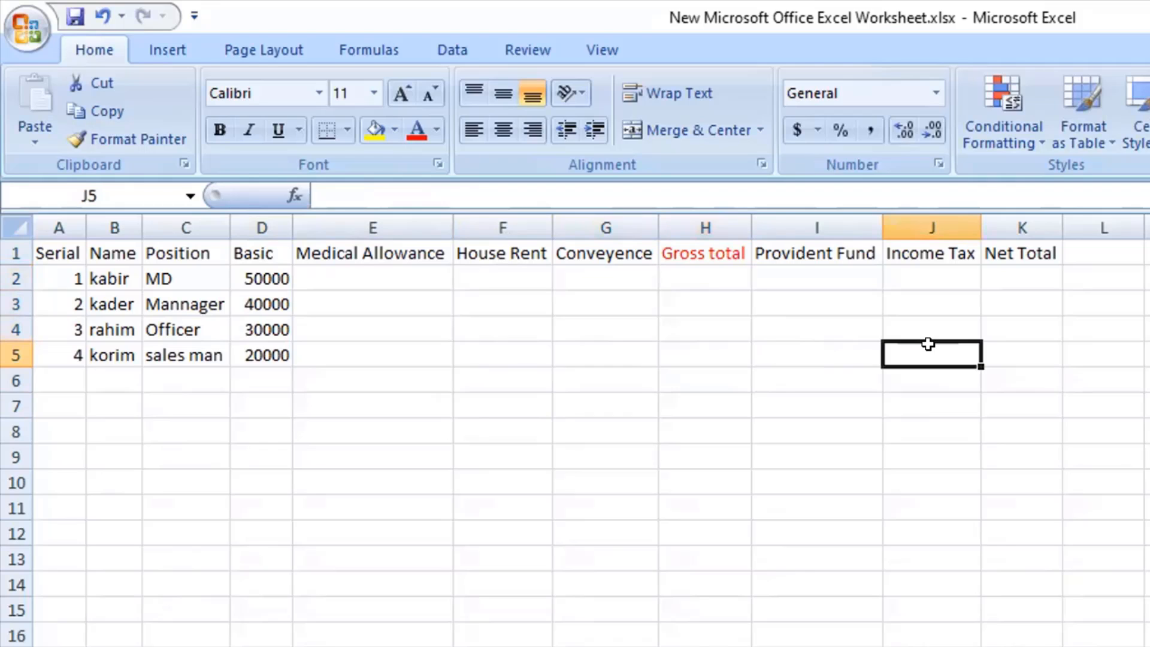
{"action": "left_click_drag", "start_coordinate": [927, 344], "coordinate": [926, 289]}
{"action": "left_click", "coordinate": [698, 353]}
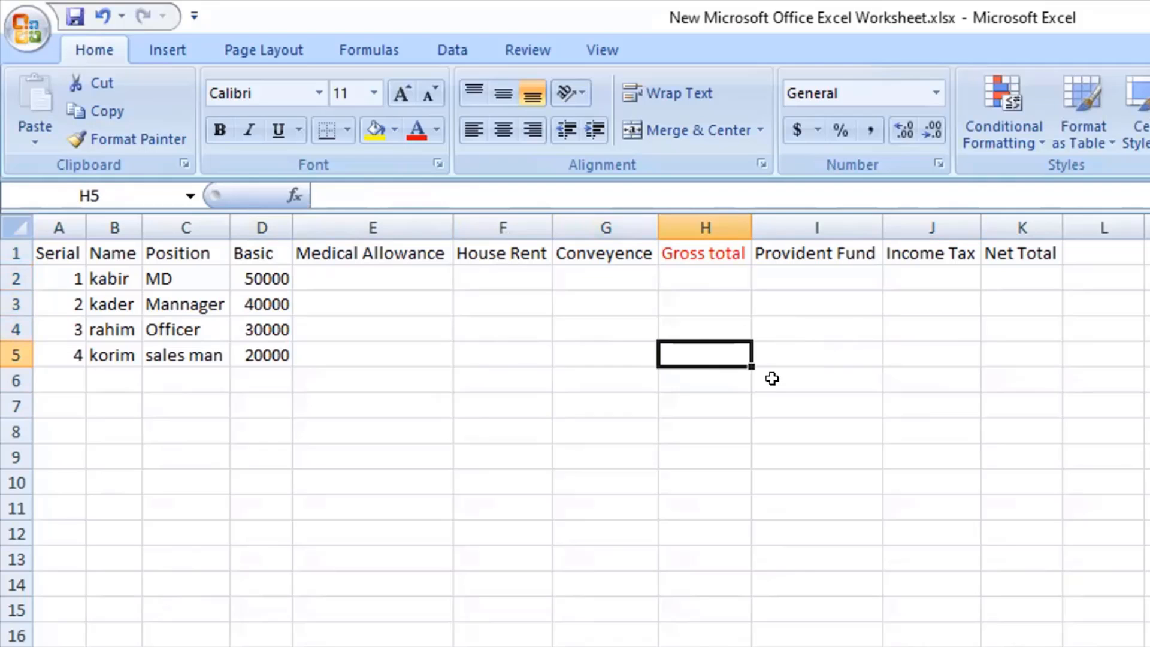
{"action": "left_click_drag", "start_coordinate": [948, 342], "coordinate": [891, 259]}
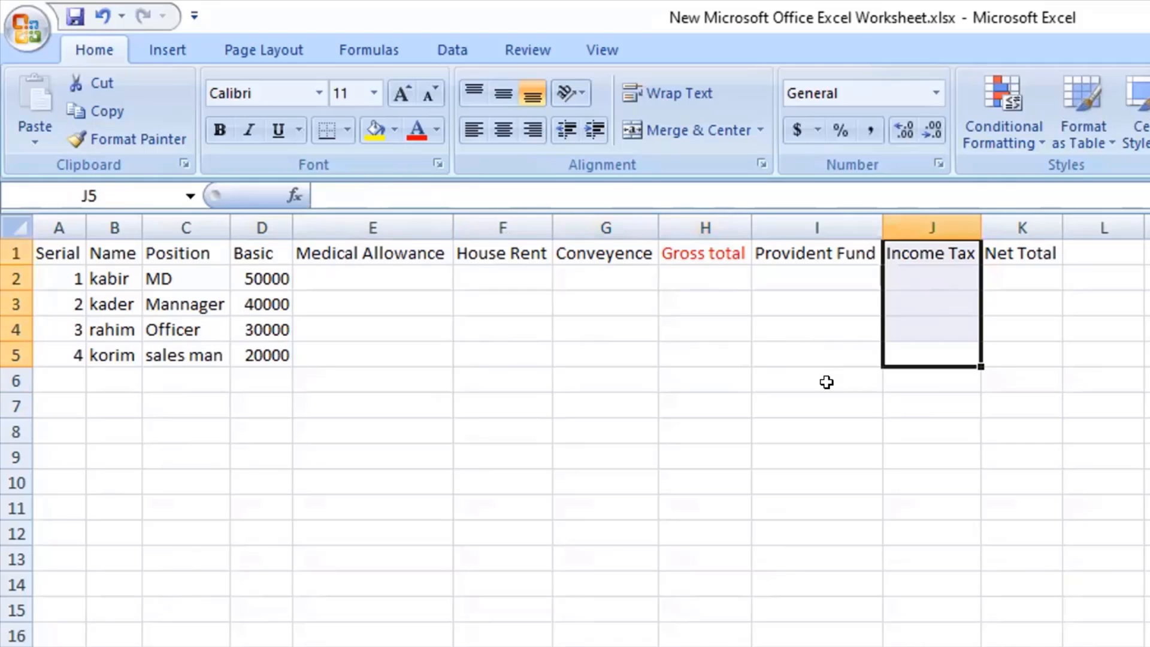
{"action": "left_click_drag", "start_coordinate": [825, 356], "coordinate": [849, 204]}
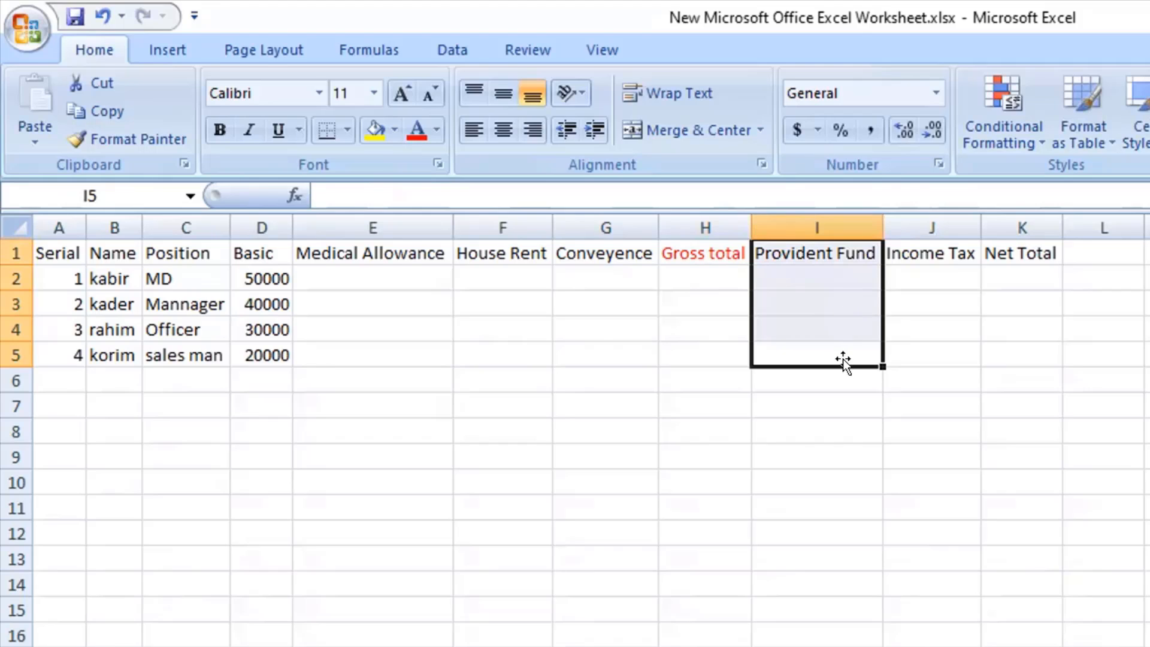
{"action": "left_click_drag", "start_coordinate": [832, 340], "coordinate": [828, 239]}
{"action": "left_click_drag", "start_coordinate": [705, 278], "coordinate": [707, 353]}
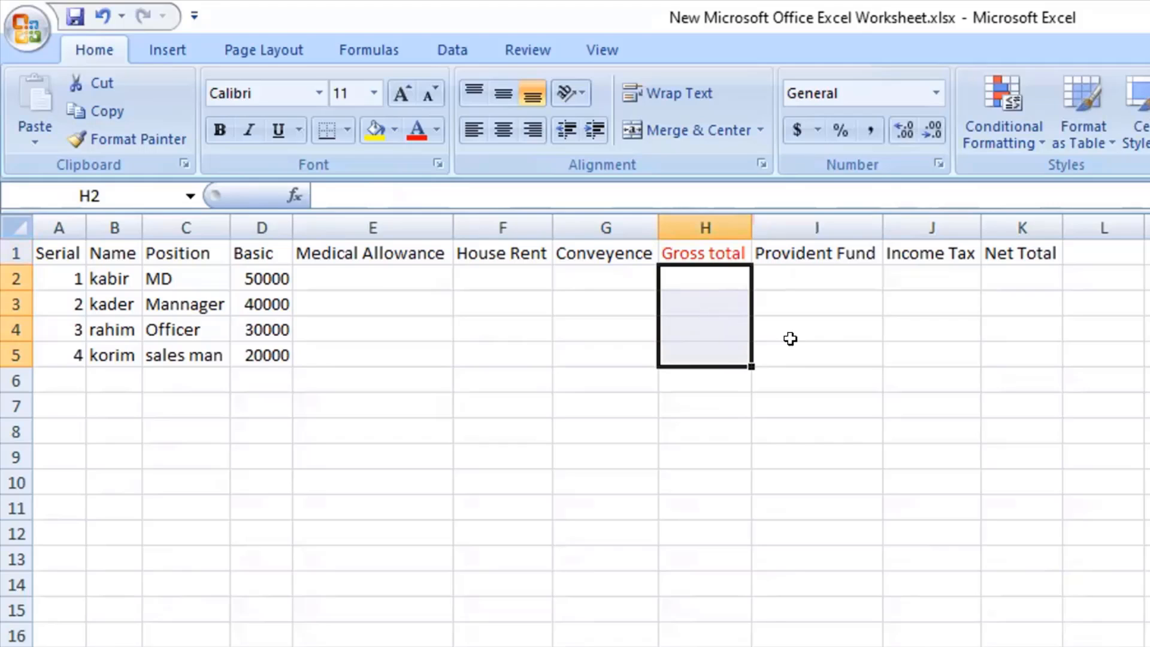
{"action": "left_click", "coordinate": [584, 446]}
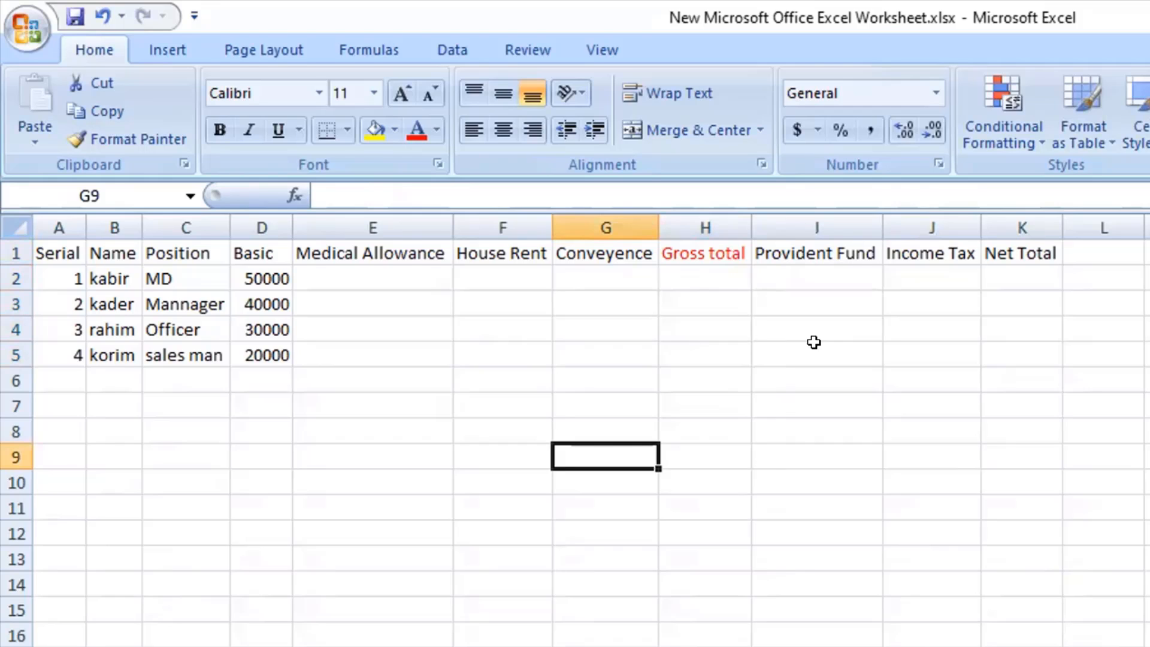
{"action": "left_click_drag", "start_coordinate": [814, 351], "coordinate": [816, 239]}
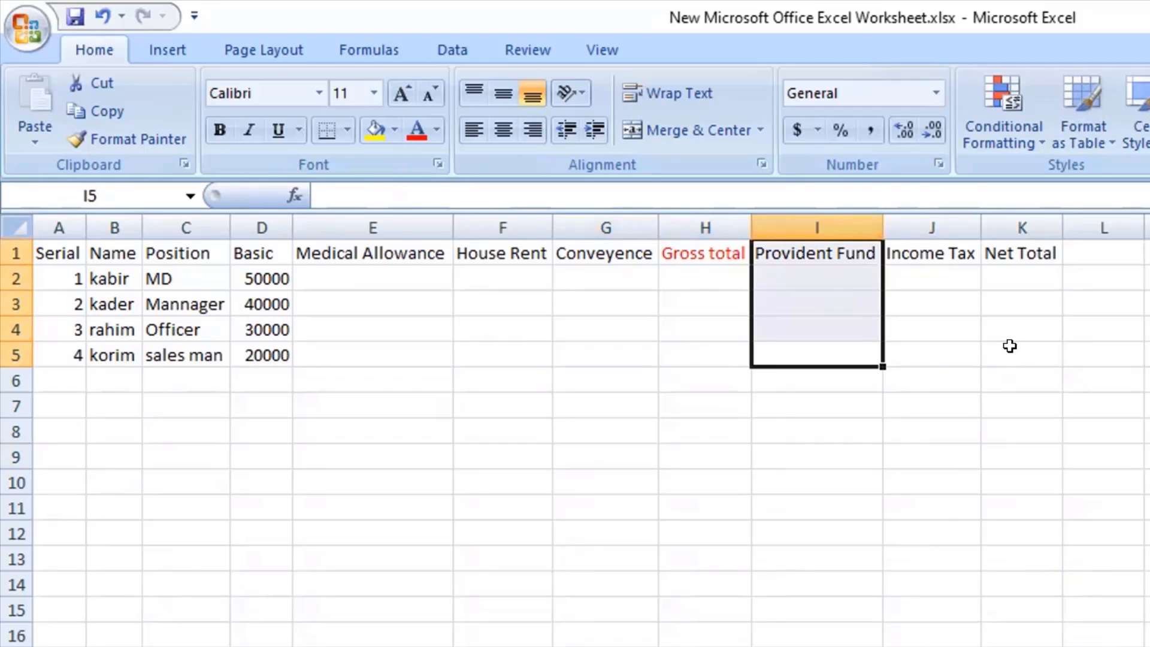
{"action": "left_click_drag", "start_coordinate": [1009, 343], "coordinate": [1009, 277]}
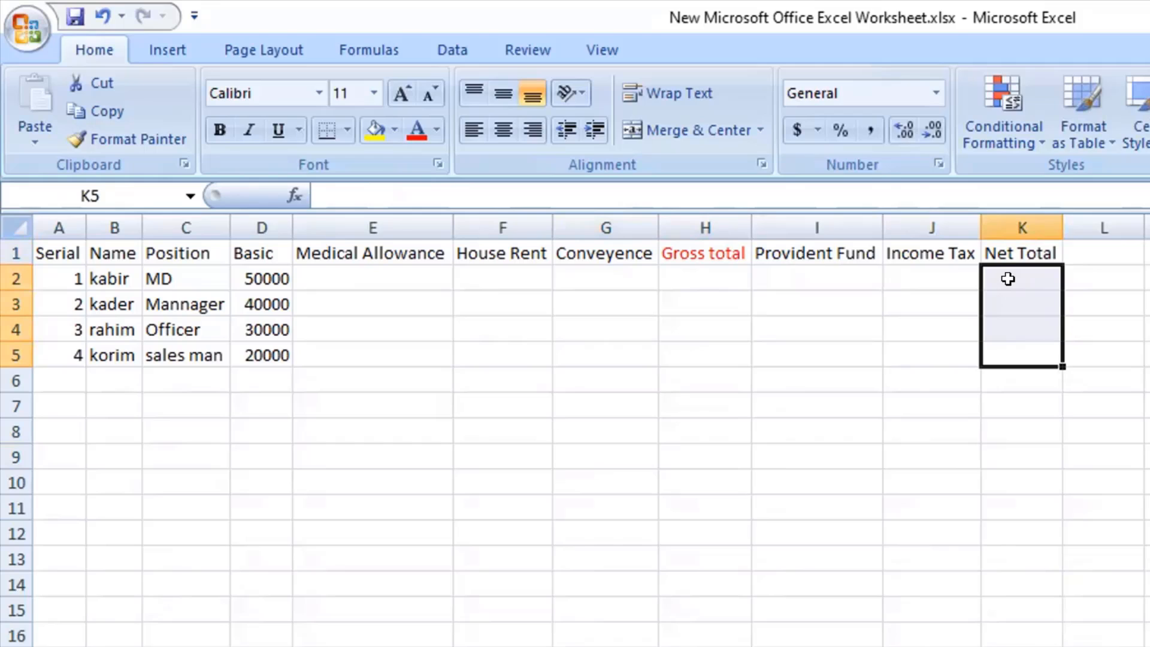
{"action": "left_click", "coordinate": [527, 346]}
Calculate the first employee's Medical Allowance in E2 as 15% of the Basic salary with the formula =D2*15%.
{"action": "left_click", "coordinate": [279, 273]}
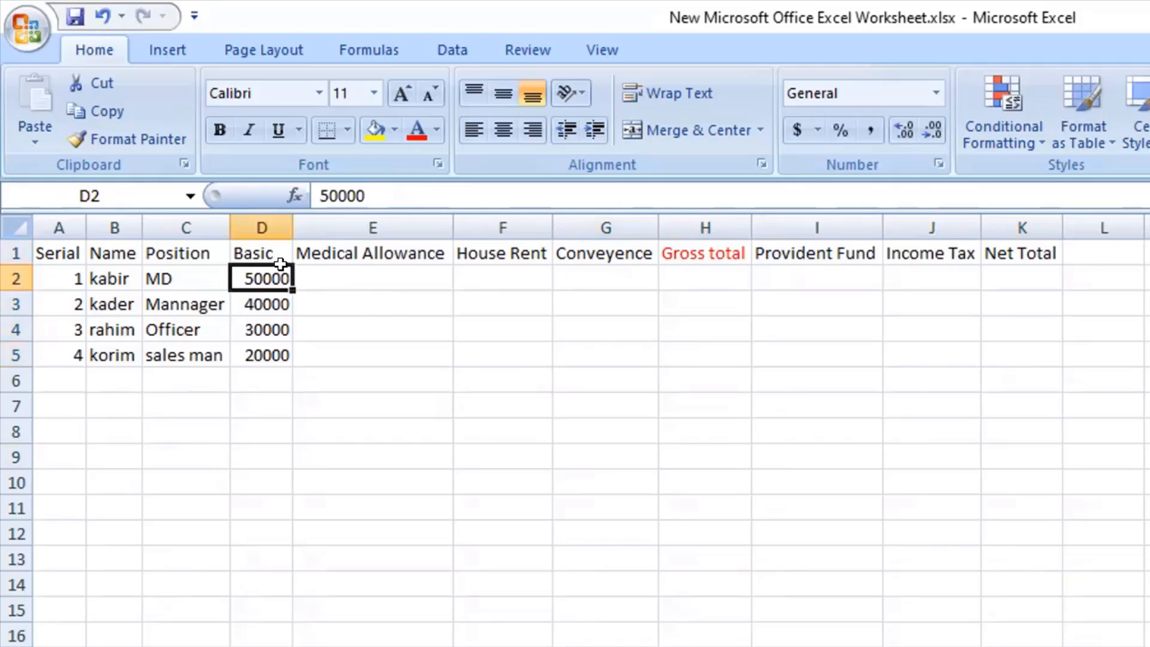
{"action": "left_click", "coordinate": [340, 281]}
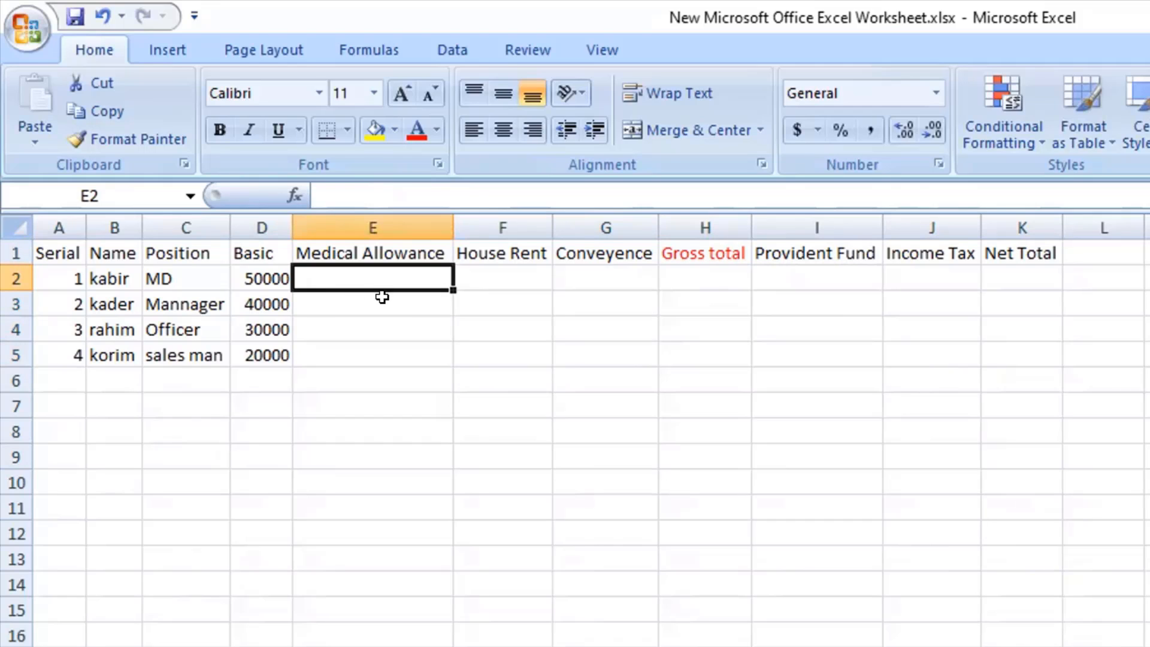
{"action": "type", "text": "="}
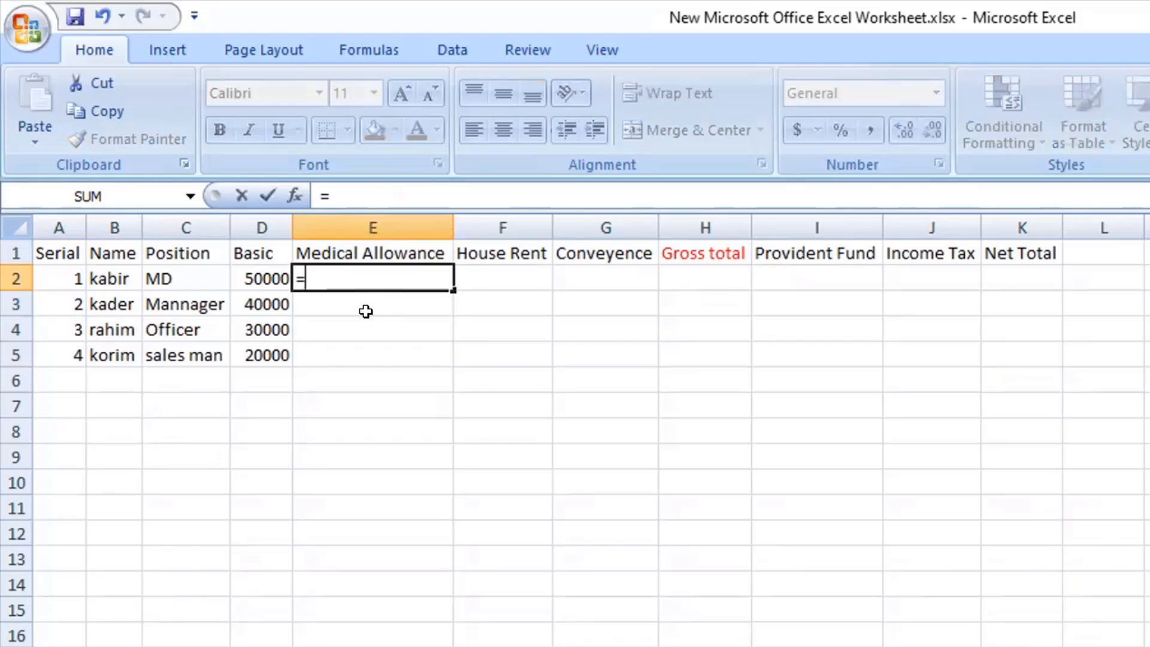
{"action": "left_click", "coordinate": [258, 273]}
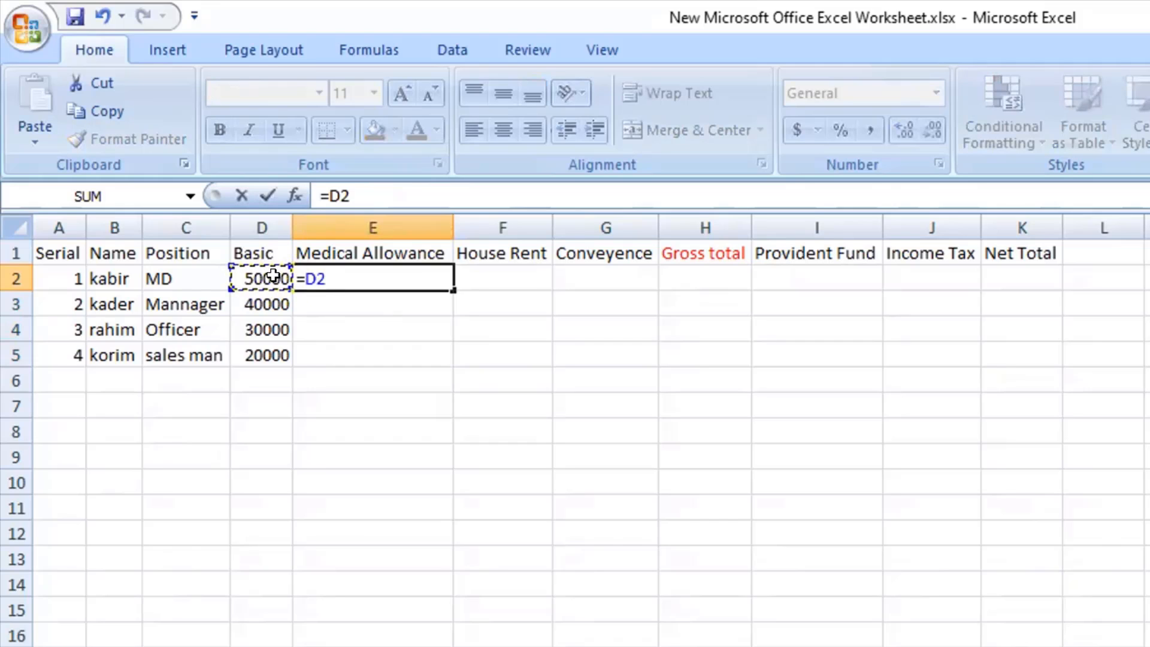
{"action": "type", "text": "*15%"}
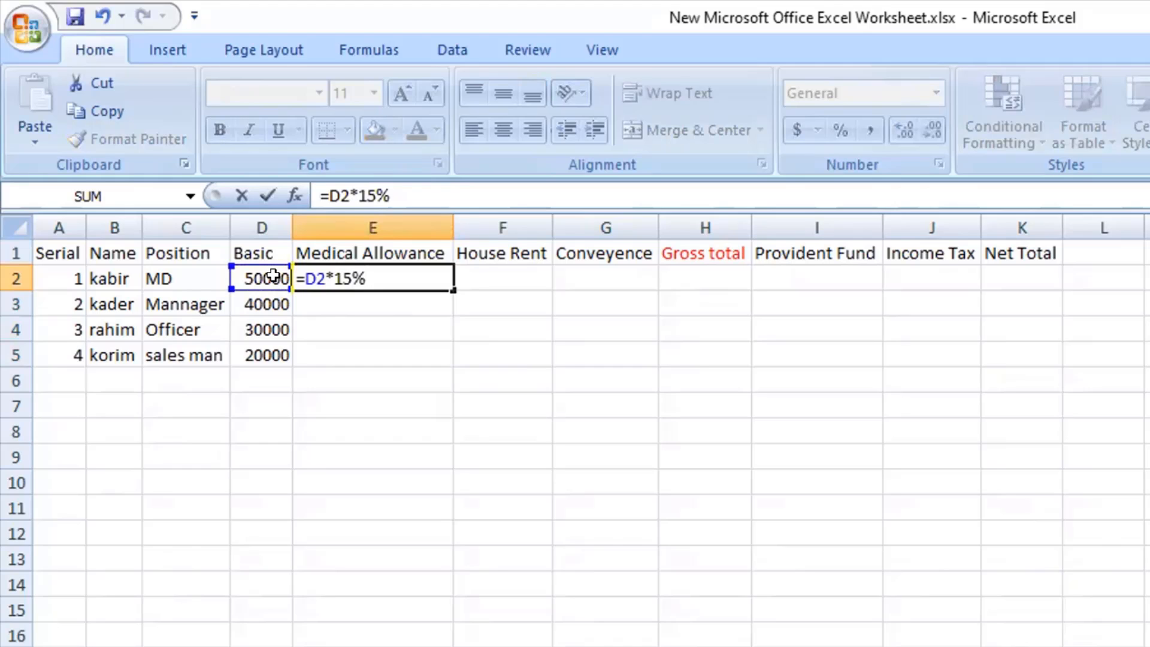
{"action": "key", "text": "Return"}
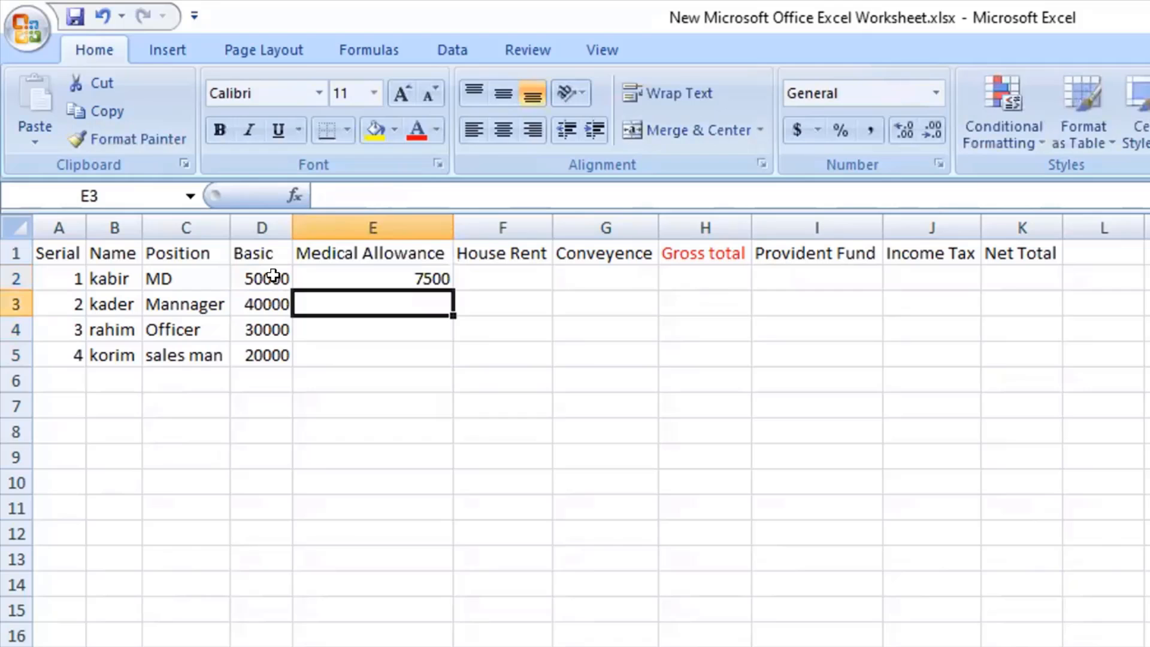
{"action": "left_click", "coordinate": [392, 271]}
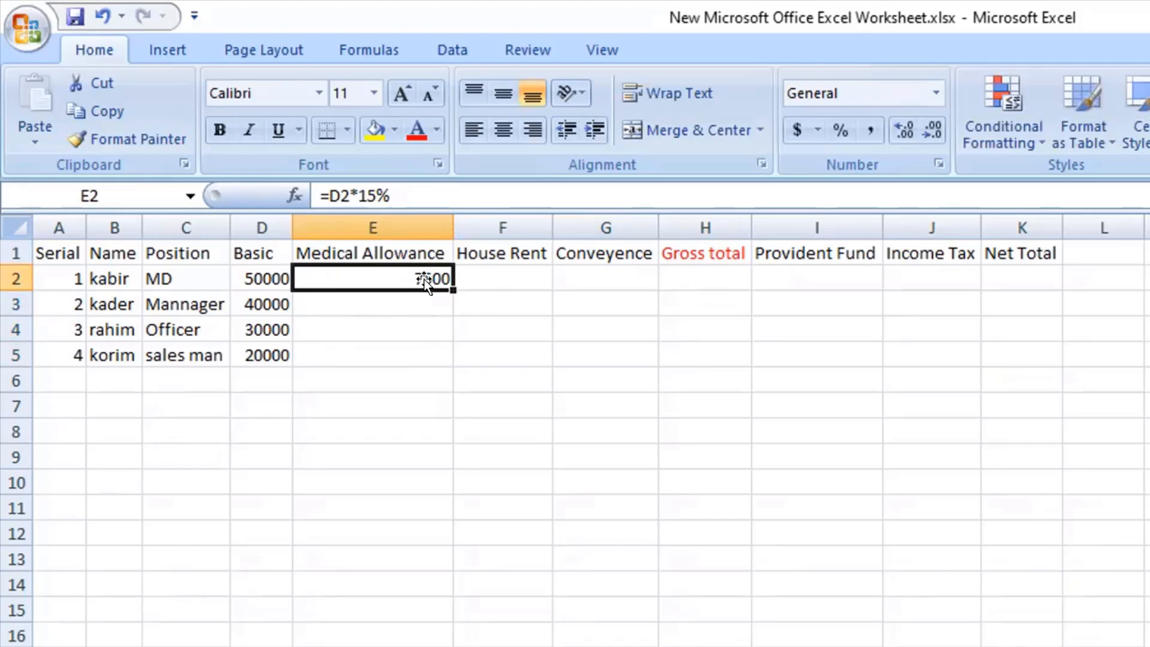
Calculate the first employee's House Rent in F2 as 25% of the Basic salary with the formula =D2*25%.
{"action": "left_click", "coordinate": [497, 272]}
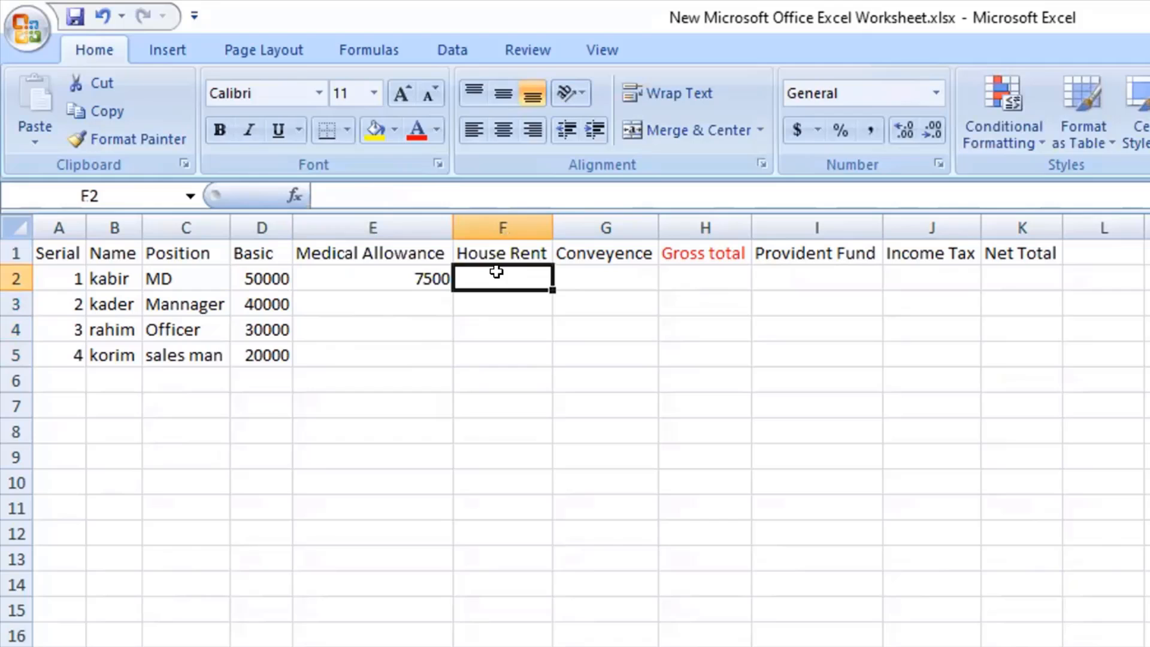
{"action": "type", "text": "="}
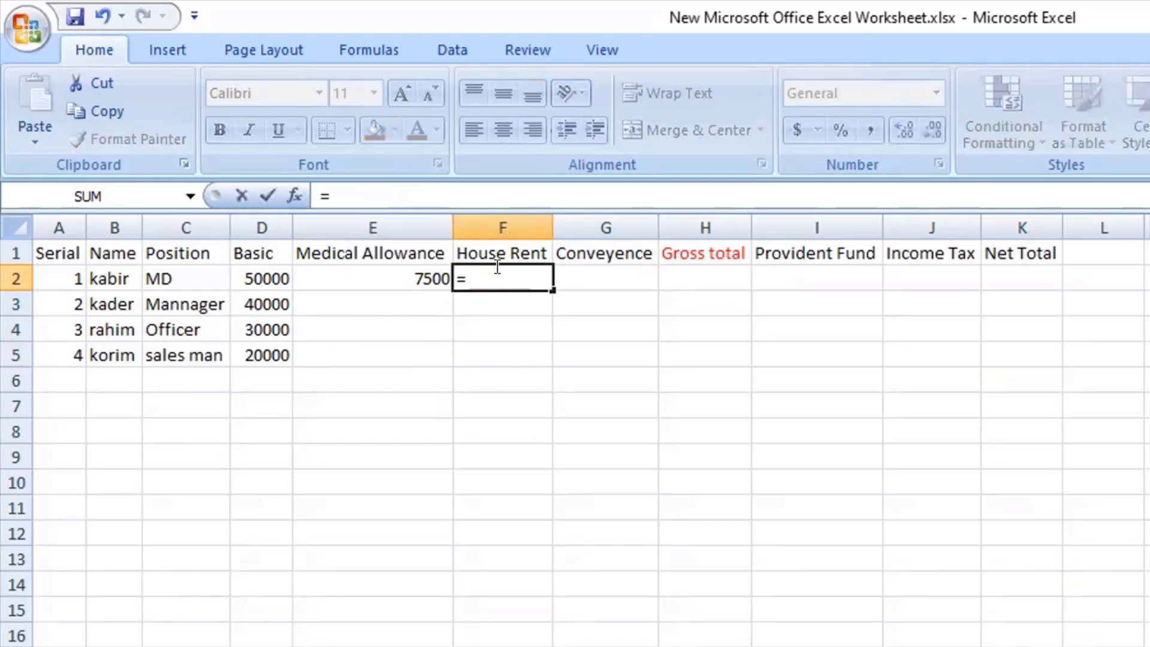
{"action": "left_click", "coordinate": [261, 276]}
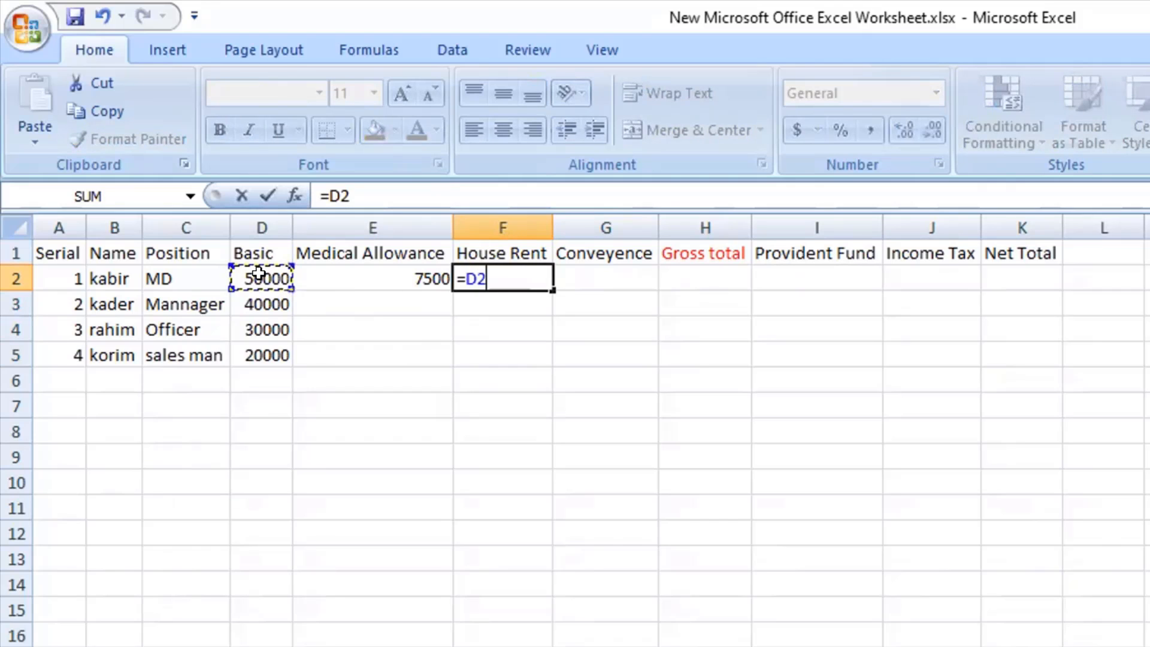
{"action": "type", "text": "*25%"}
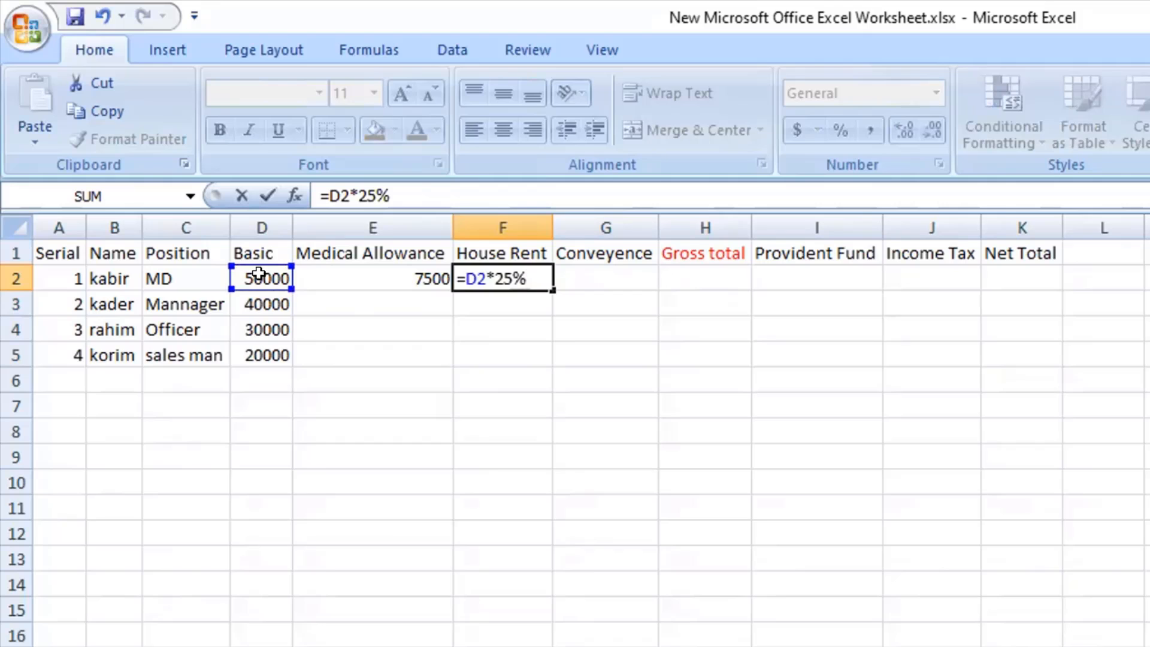
{"action": "key", "text": "Return"}
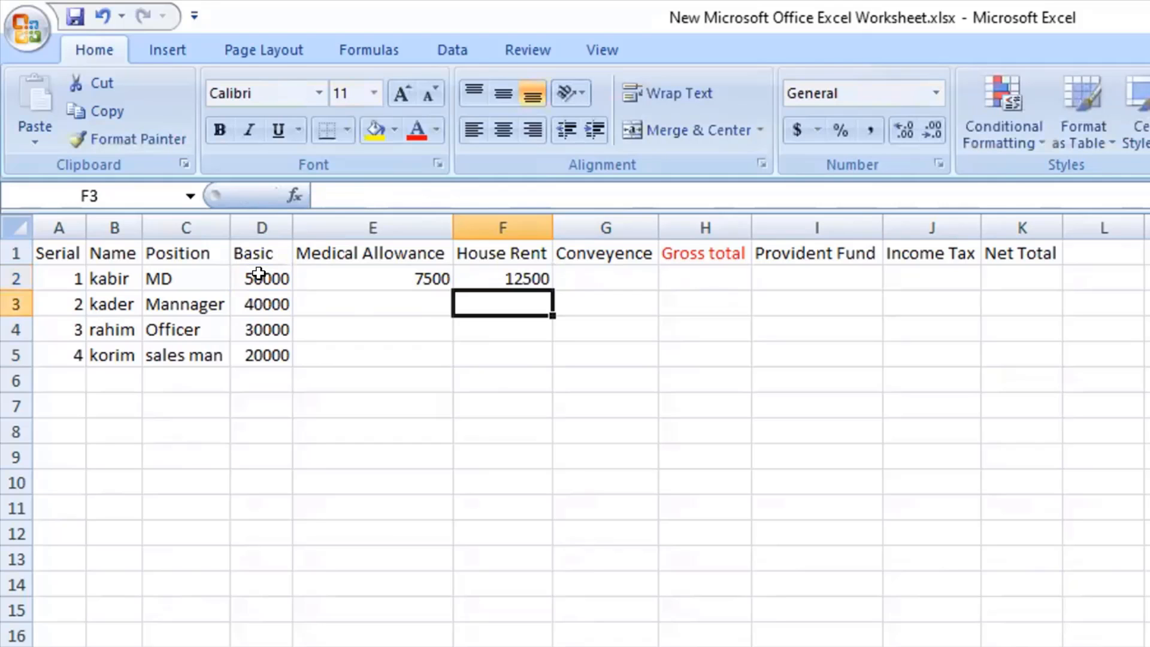
{"action": "left_click", "coordinate": [509, 285]}
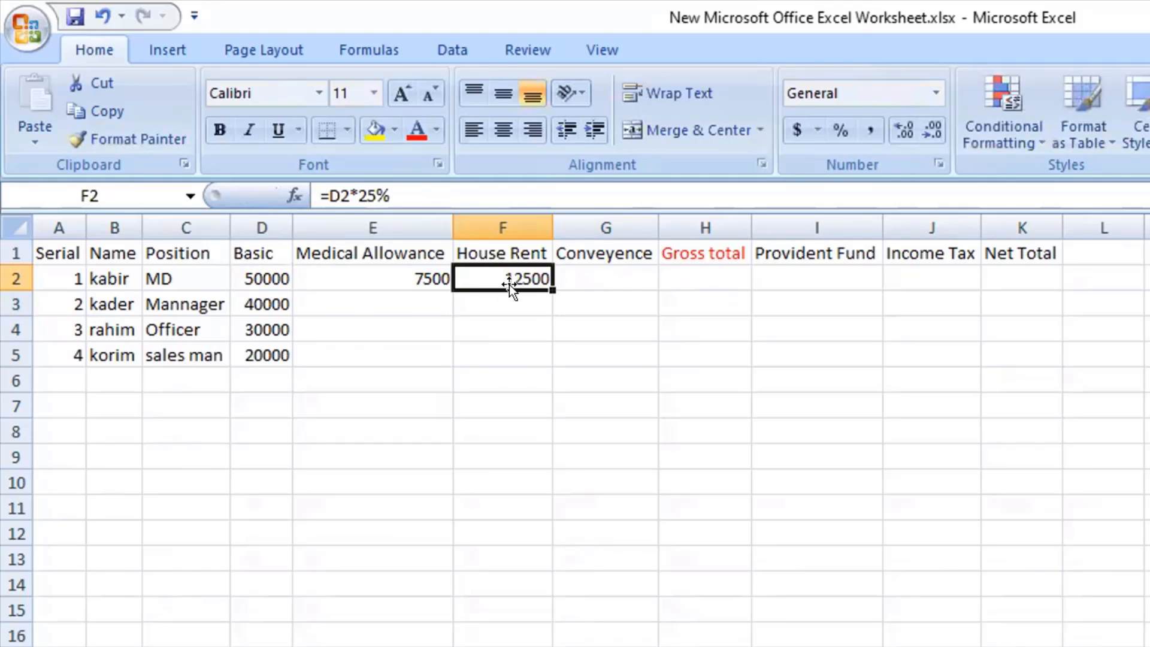
Calculate the first employee's Conveyence in G2 as 10% of the Basic salary with the formula =D2*10%.
{"action": "left_click", "coordinate": [587, 274]}
{"action": "type", "text": "="}
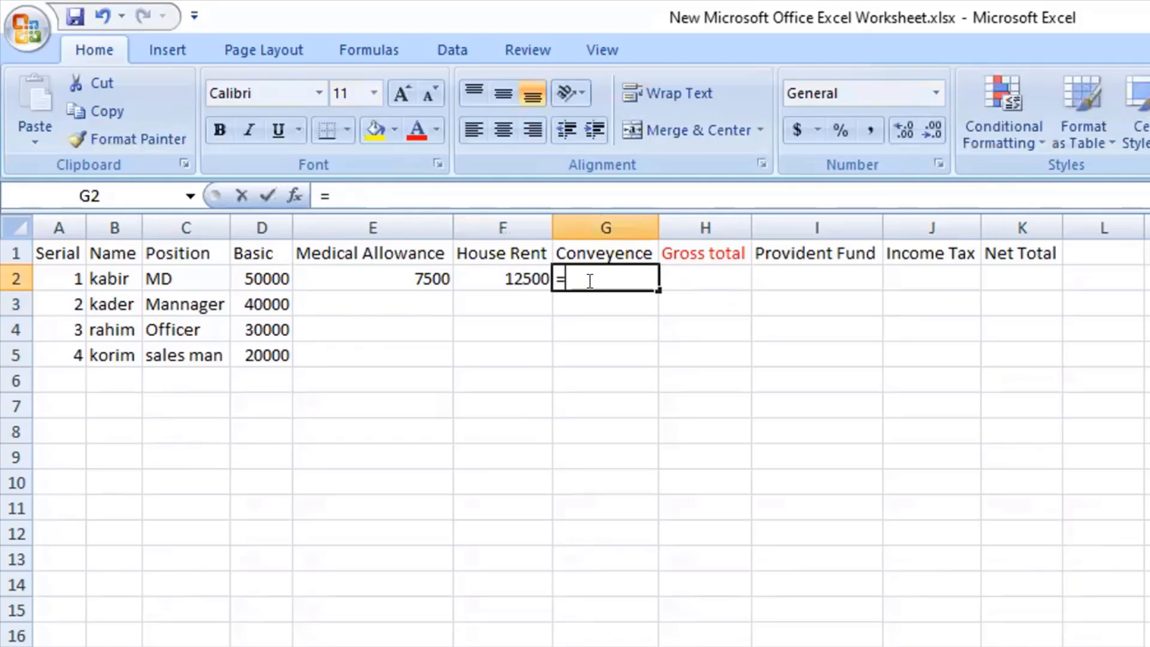
{"action": "left_click", "coordinate": [260, 272]}
{"action": "type", "text": "*"}
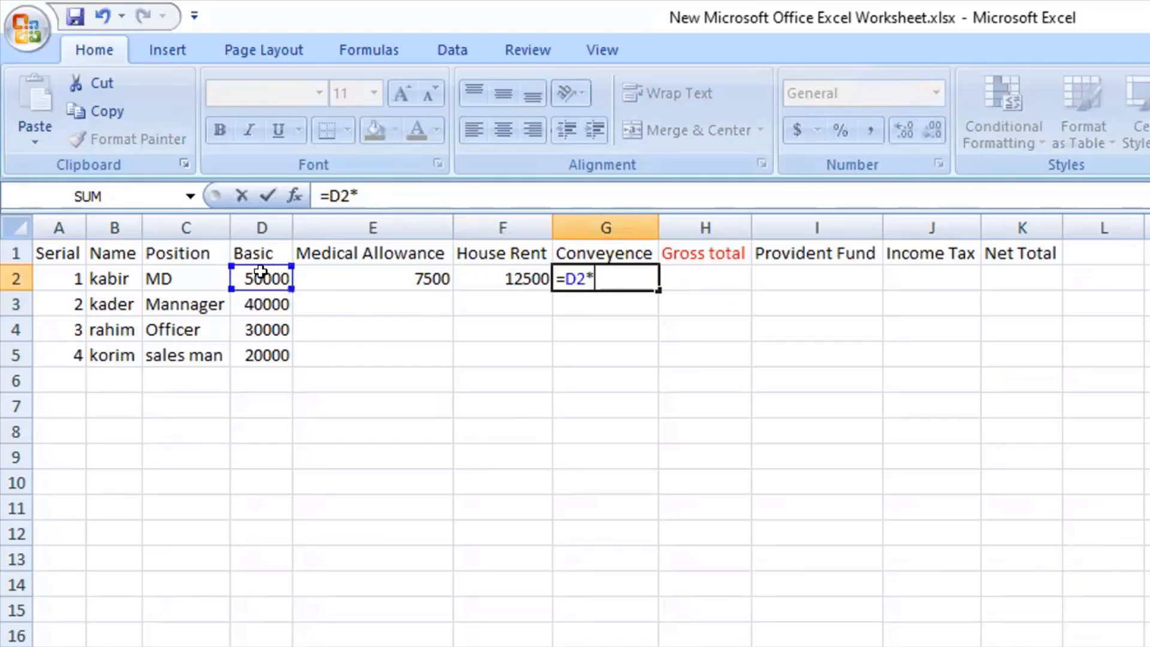
{"action": "type", "text": "10%"}
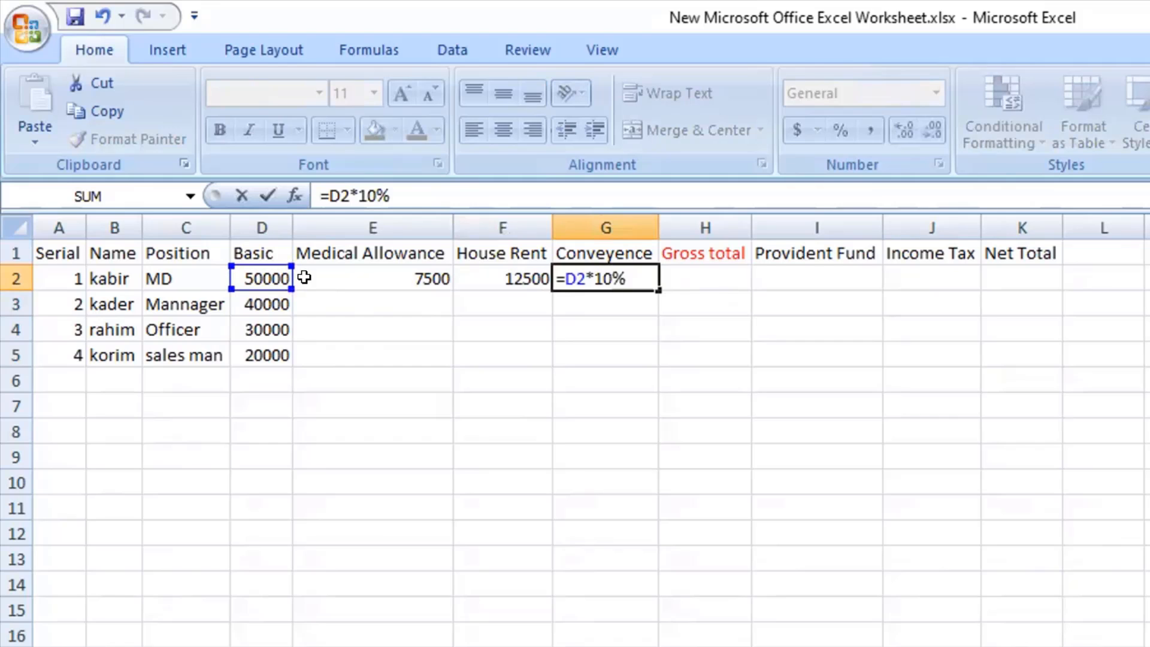
{"action": "key", "text": "Return"}
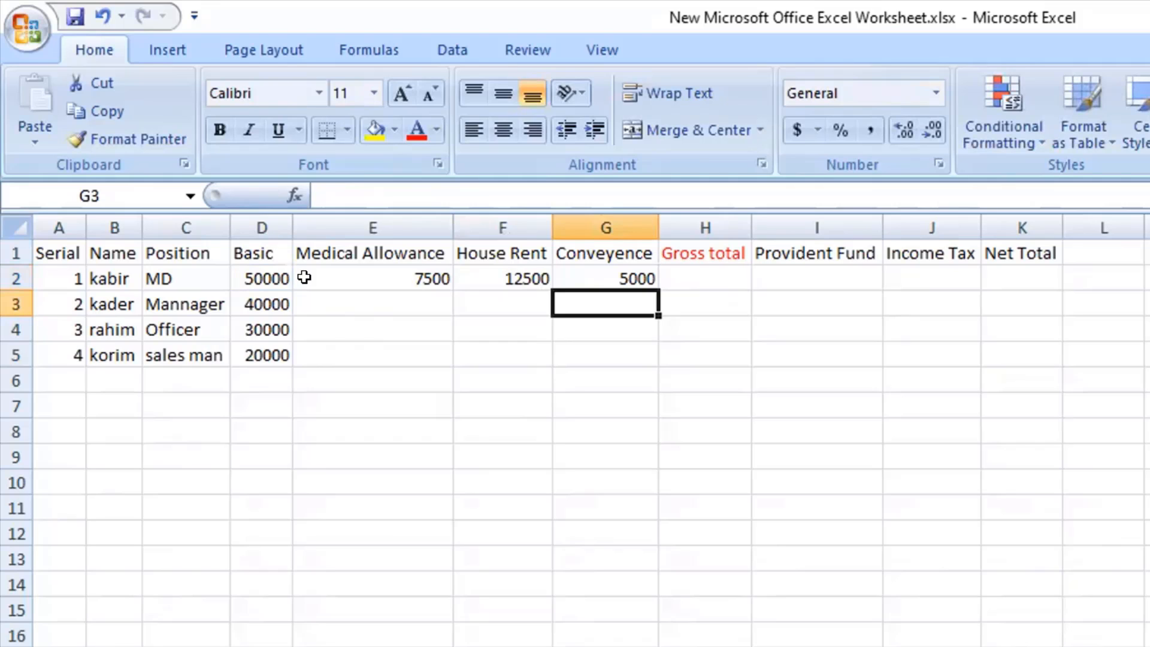
Add the first employee's Basic salary and three allowances in the Gross total cell H2 with the formula =D2+E2+F2+G2.
{"action": "left_click_drag", "start_coordinate": [375, 280], "coordinate": [602, 281]}
{"action": "left_click", "coordinate": [249, 274]}
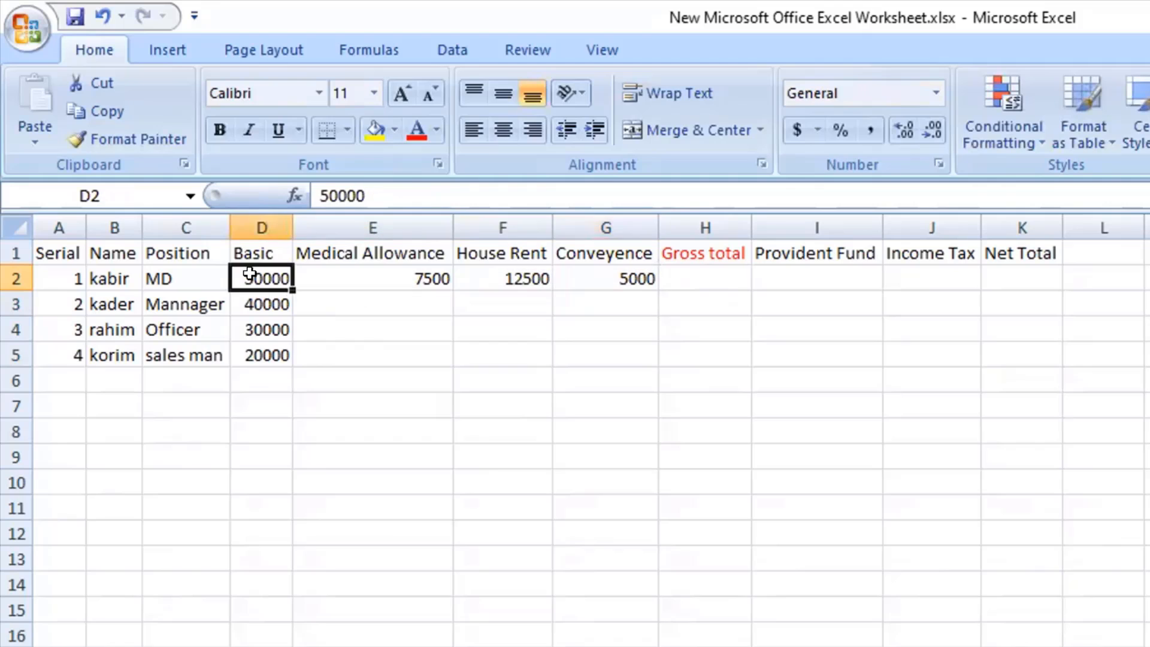
{"action": "left_click", "coordinate": [721, 277]}
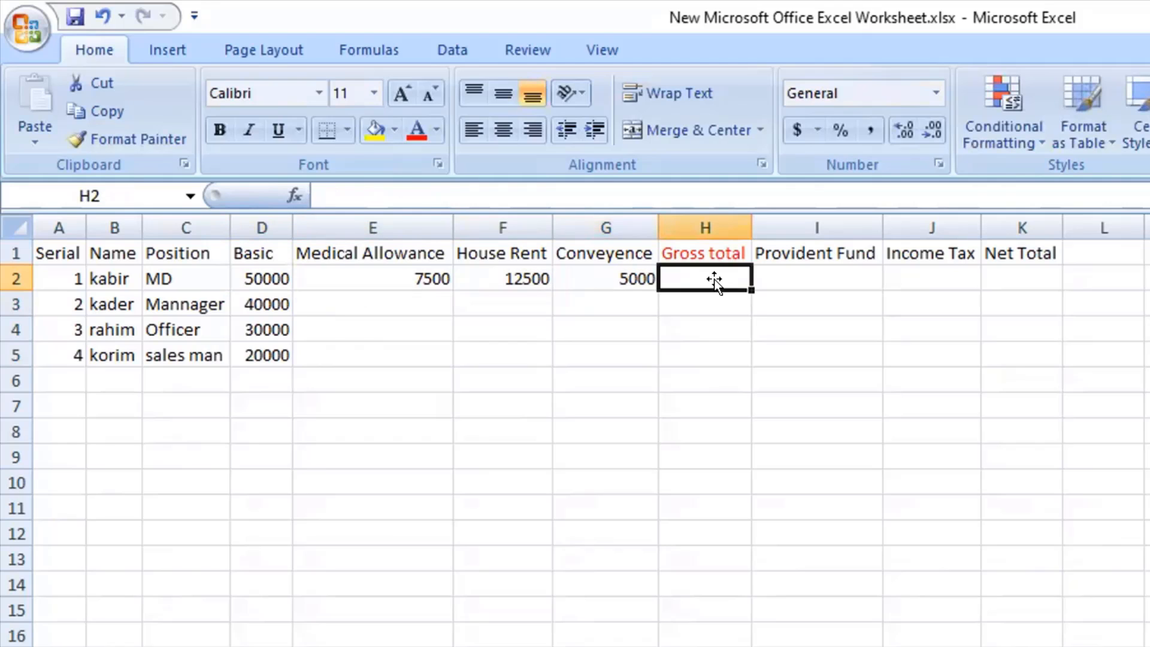
{"action": "type", "text": "="}
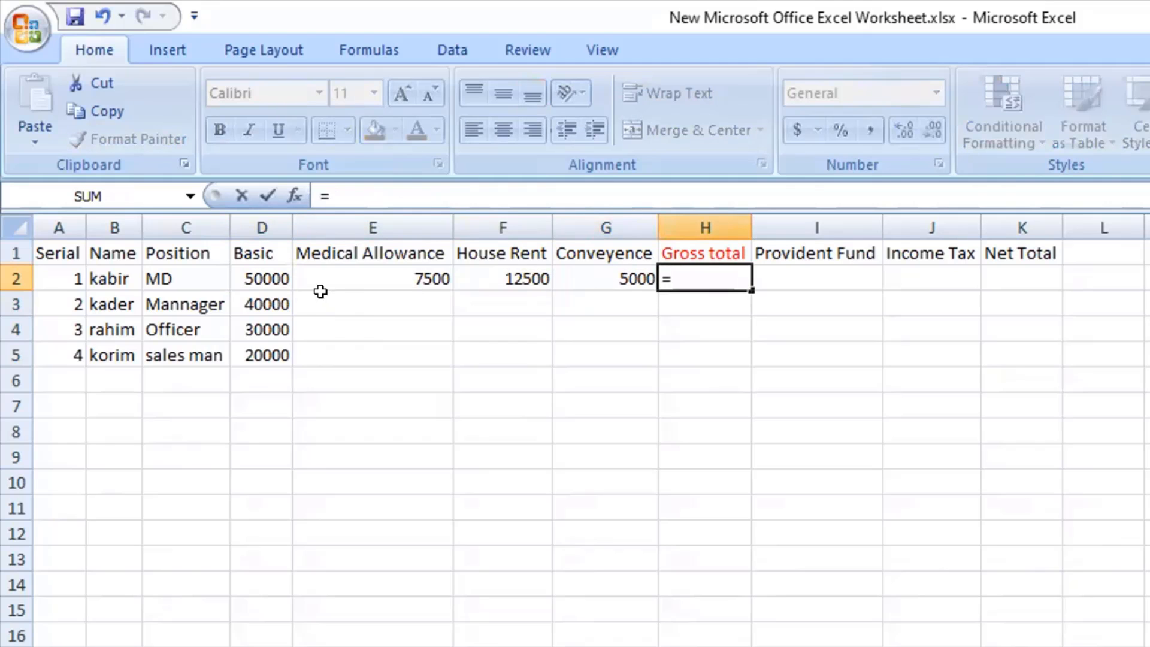
{"action": "left_click", "coordinate": [250, 279]}
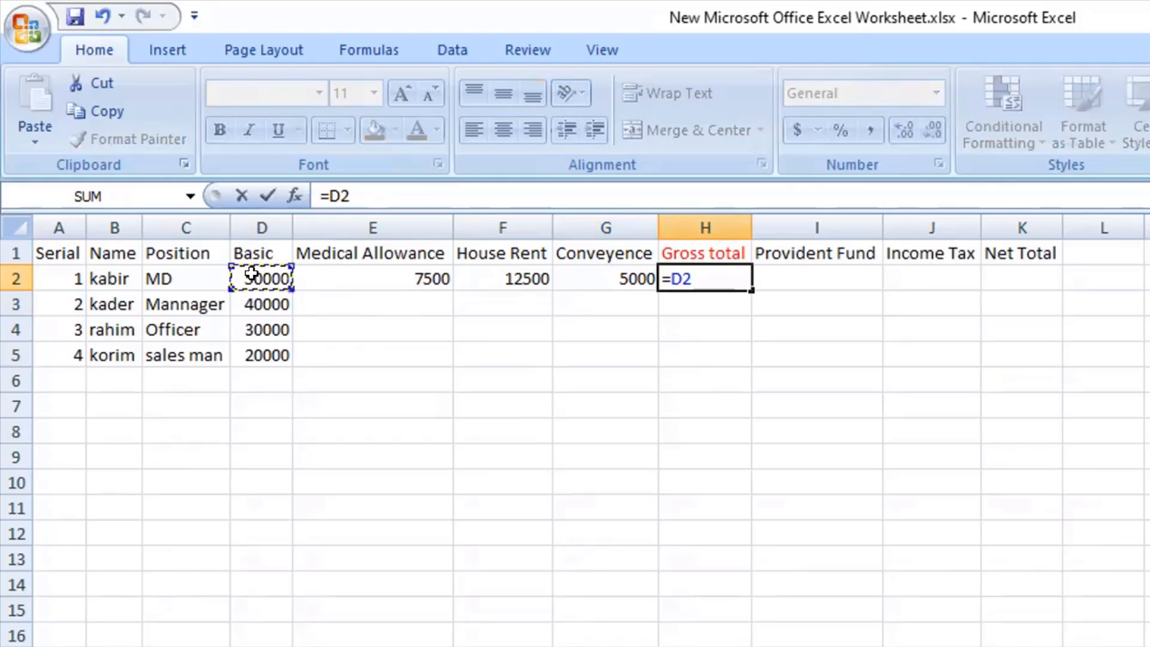
{"action": "type", "text": "+"}
{"action": "left_click", "coordinate": [385, 271]}
{"action": "type", "text": "+"}
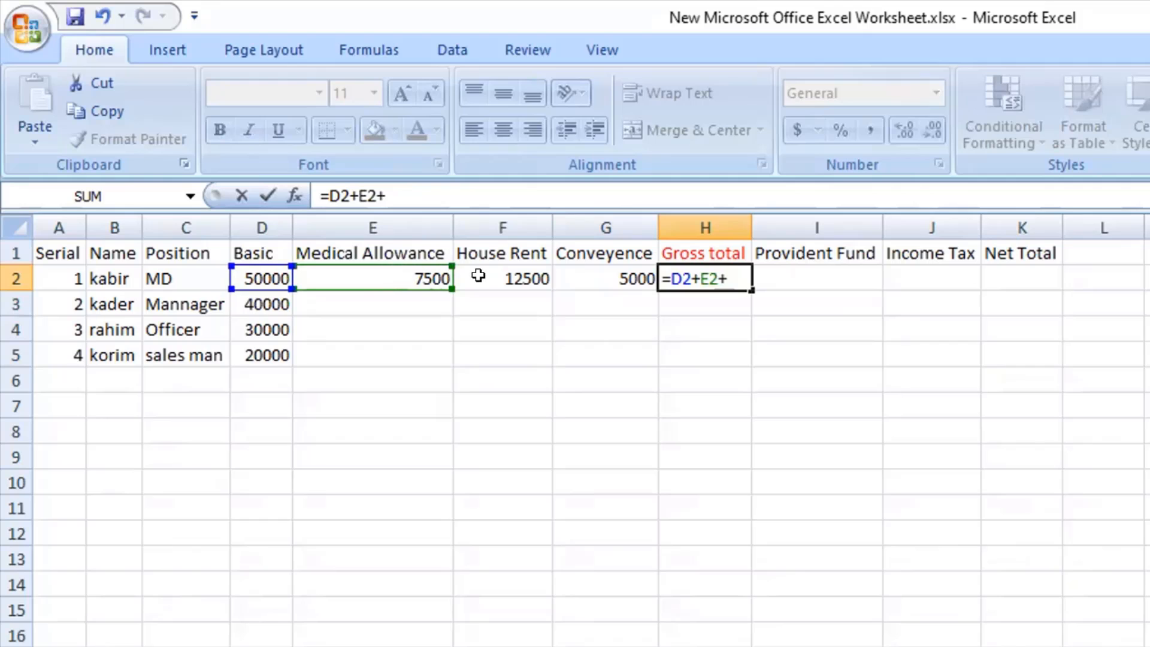
{"action": "left_click", "coordinate": [497, 277]}
{"action": "type", "text": "+"}
{"action": "left_click", "coordinate": [609, 276]}
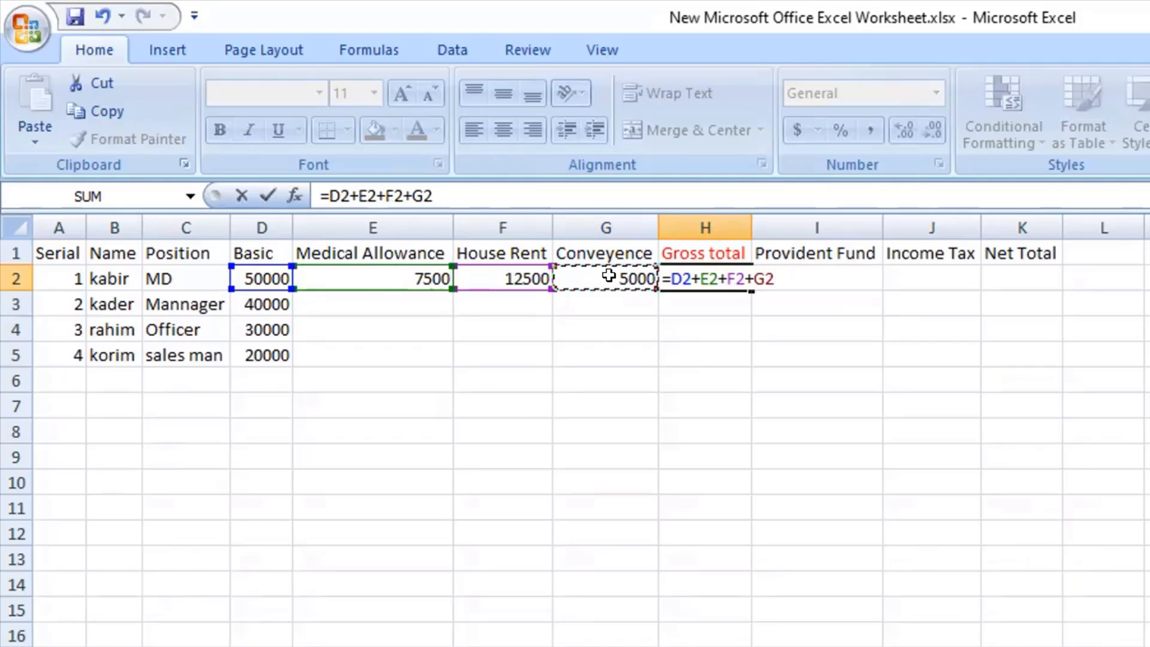
{"action": "key", "text": "Return"}
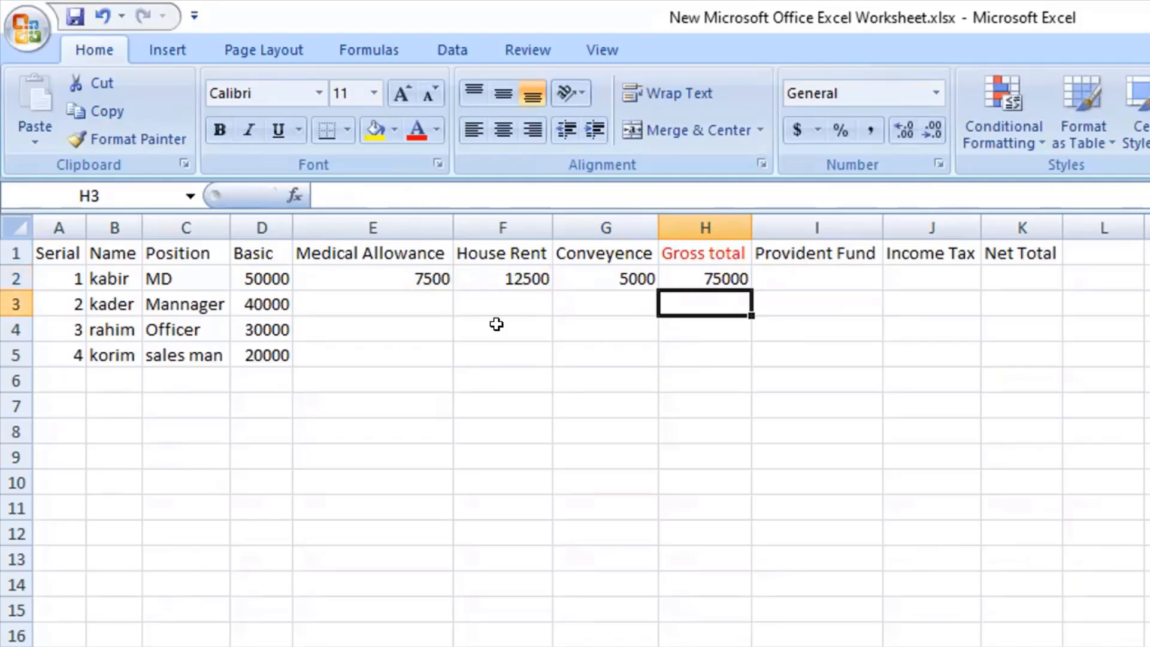
{"action": "left_click", "coordinate": [692, 280]}
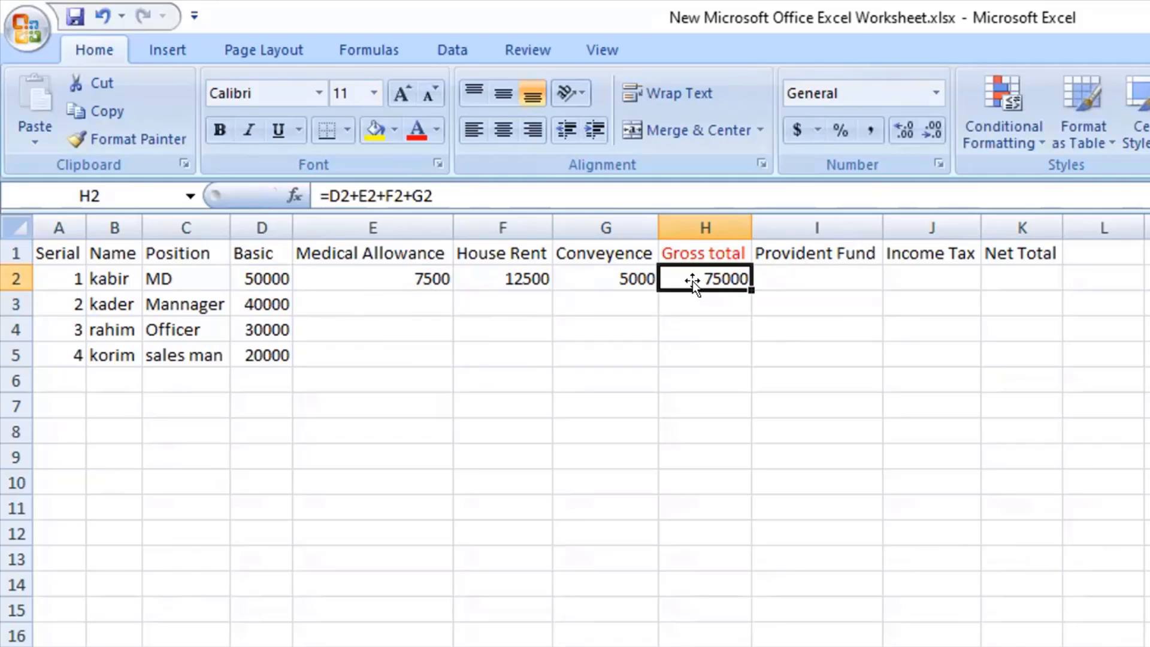
Calculate the first employee's Provident Fund in I2 as 2.5% of the Basic salary with the formula =D2*2.5%.
{"action": "left_click", "coordinate": [848, 276]}
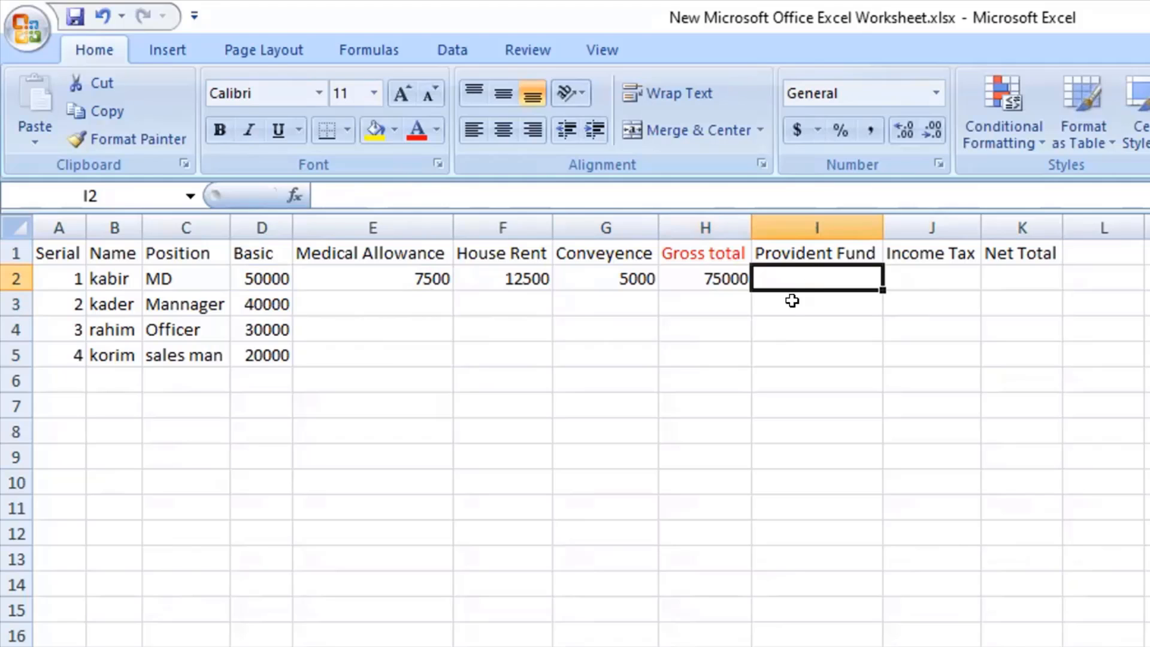
{"action": "left_click", "coordinate": [257, 280]}
{"action": "left_click", "coordinate": [677, 279]}
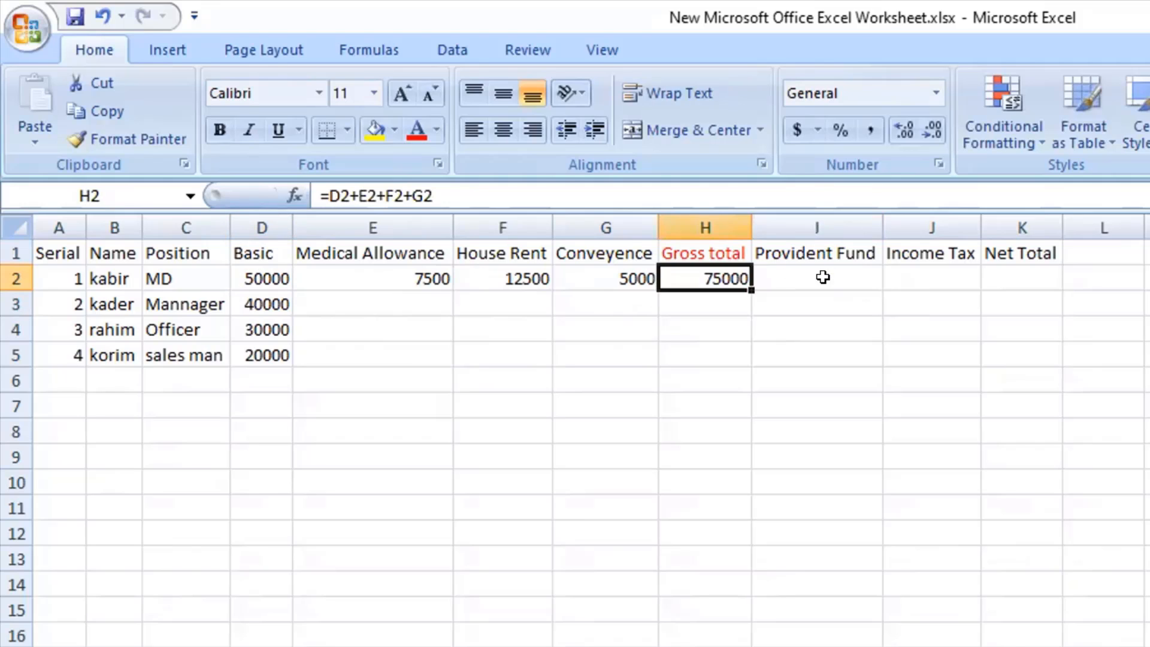
{"action": "left_click", "coordinate": [823, 276]}
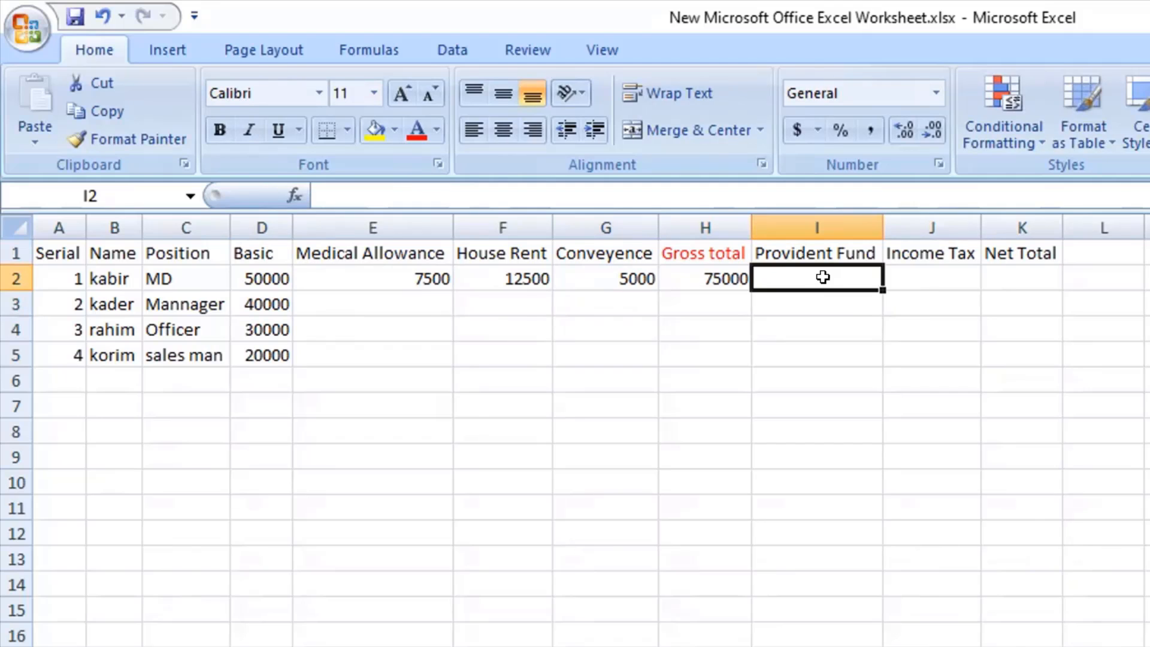
{"action": "type", "text": "="}
{"action": "left_click", "coordinate": [261, 277]}
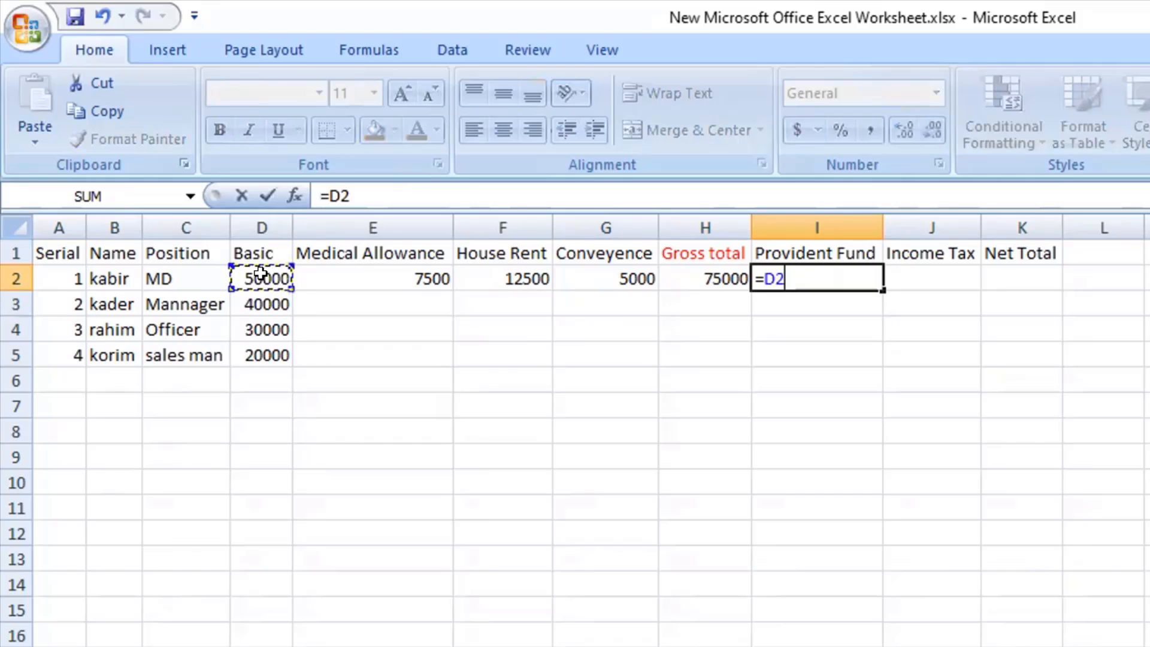
{"action": "type", "text": "2.5"}
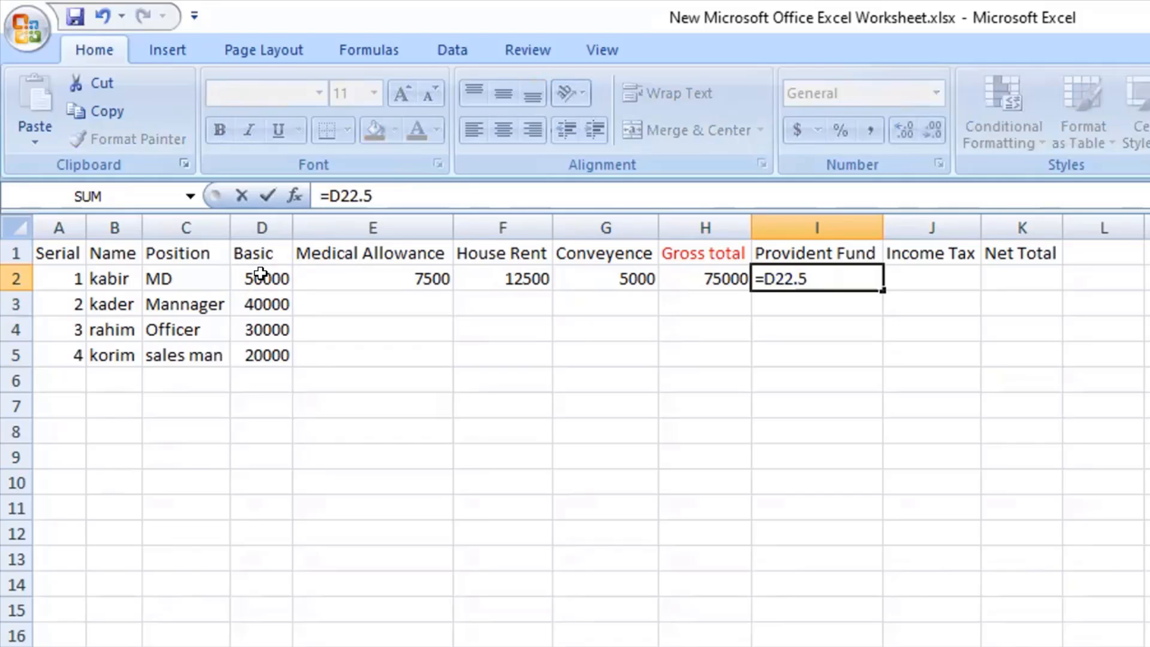
{"action": "key", "text": "BackSpace"}
{"action": "key", "text": "BackSpace"}
{"action": "key", "text": "BackSpace"}
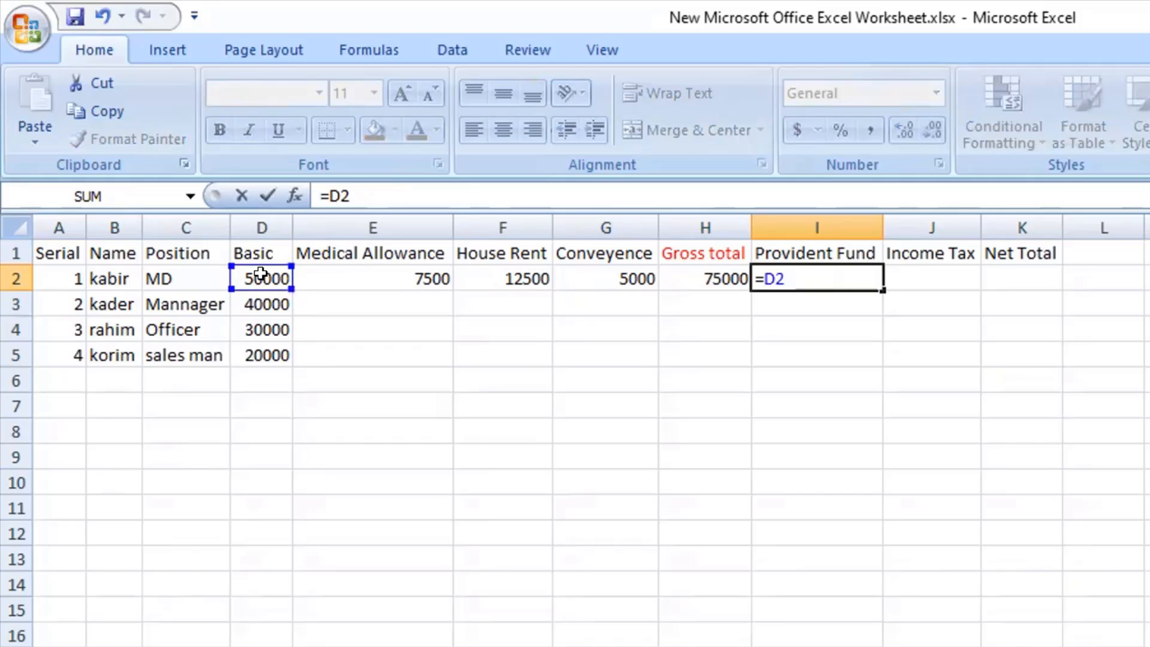
{"action": "type", "text": "*2.5%"}
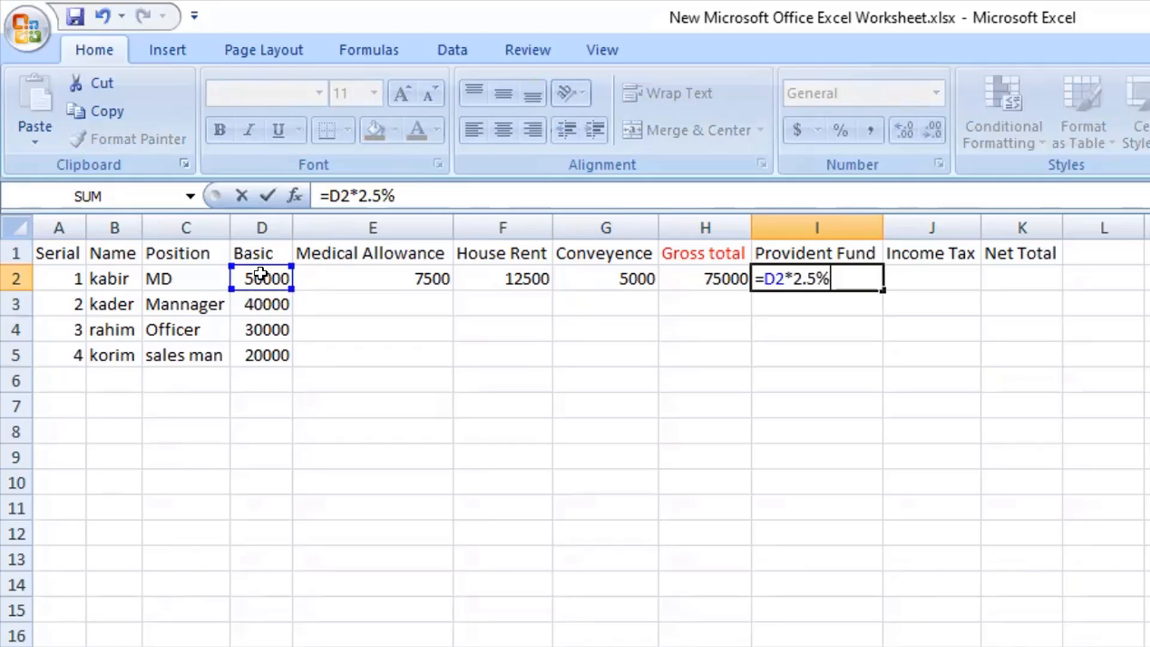
{"action": "key", "text": "Return"}
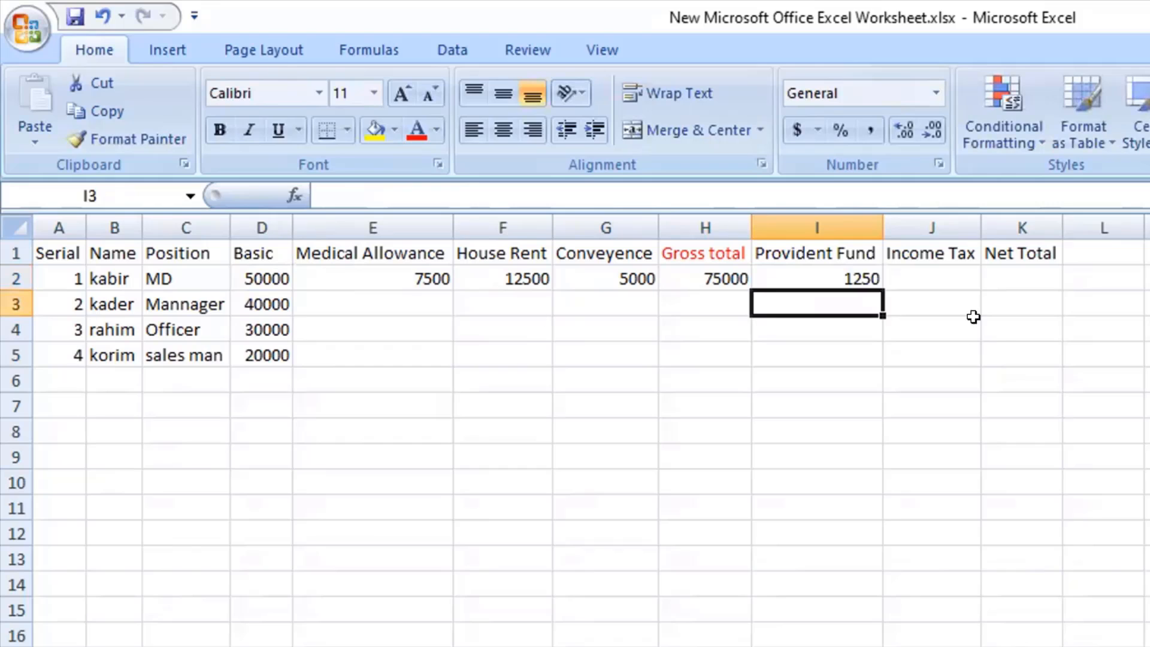
{"action": "left_click", "coordinate": [856, 274]}
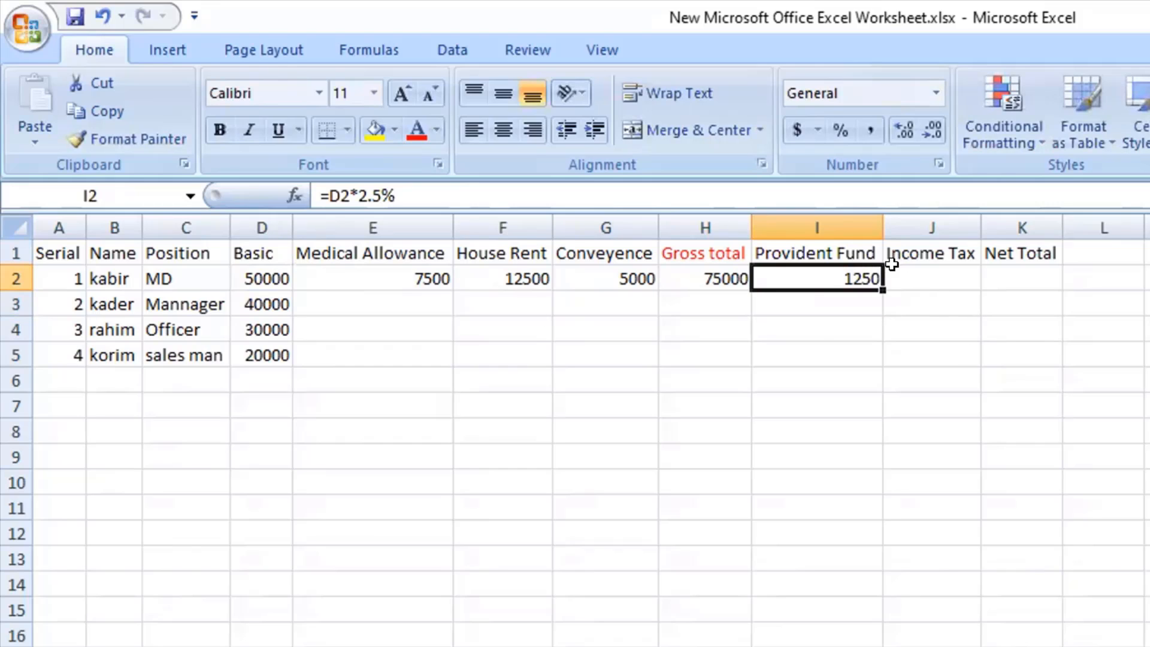
Start an IF formula in the first employee's Income Tax cell J2 with the condition H2>=30000 on the Gross total.
{"action": "left_click", "coordinate": [933, 272]}
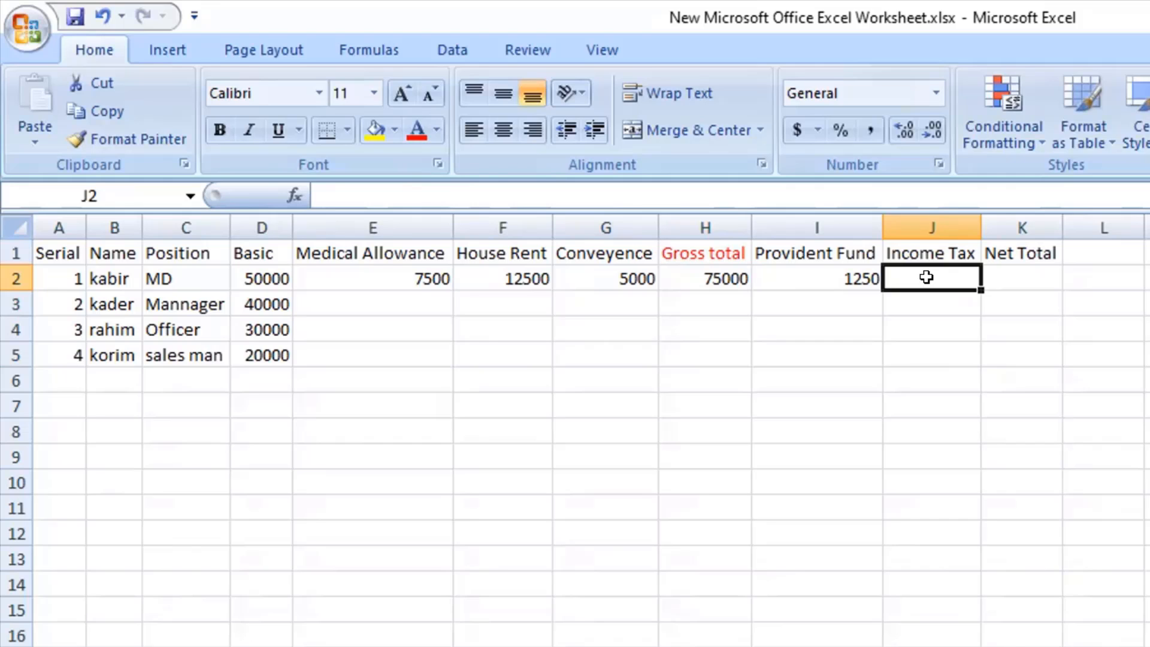
{"action": "type", "text": "=If"}
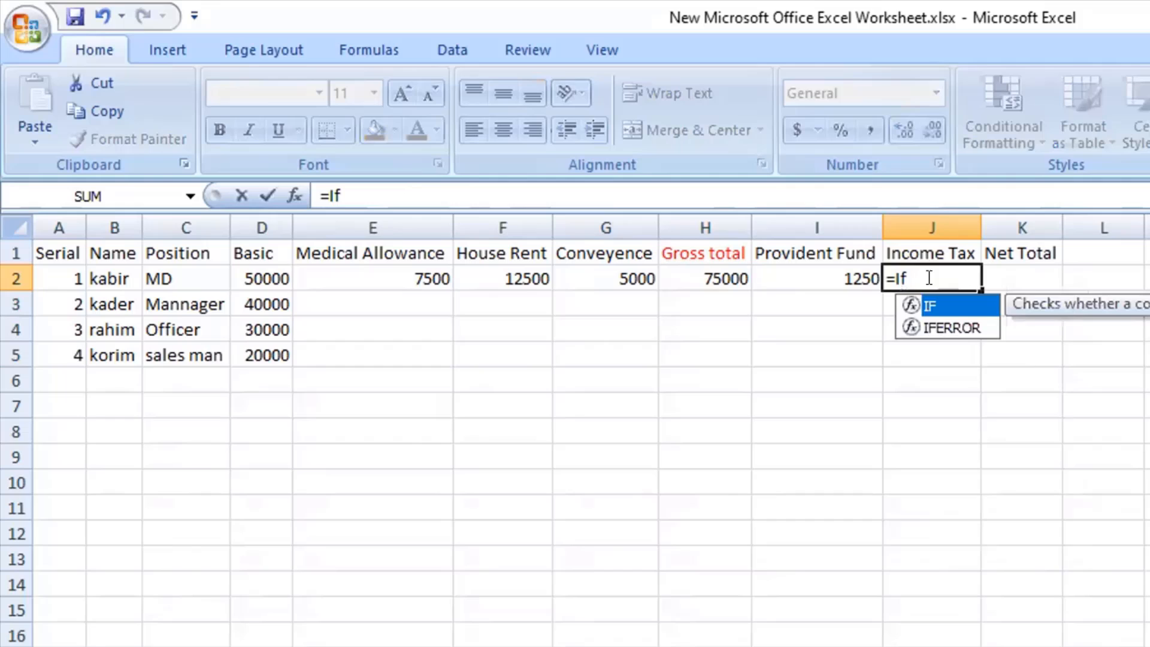
{"action": "key", "text": "Tab"}
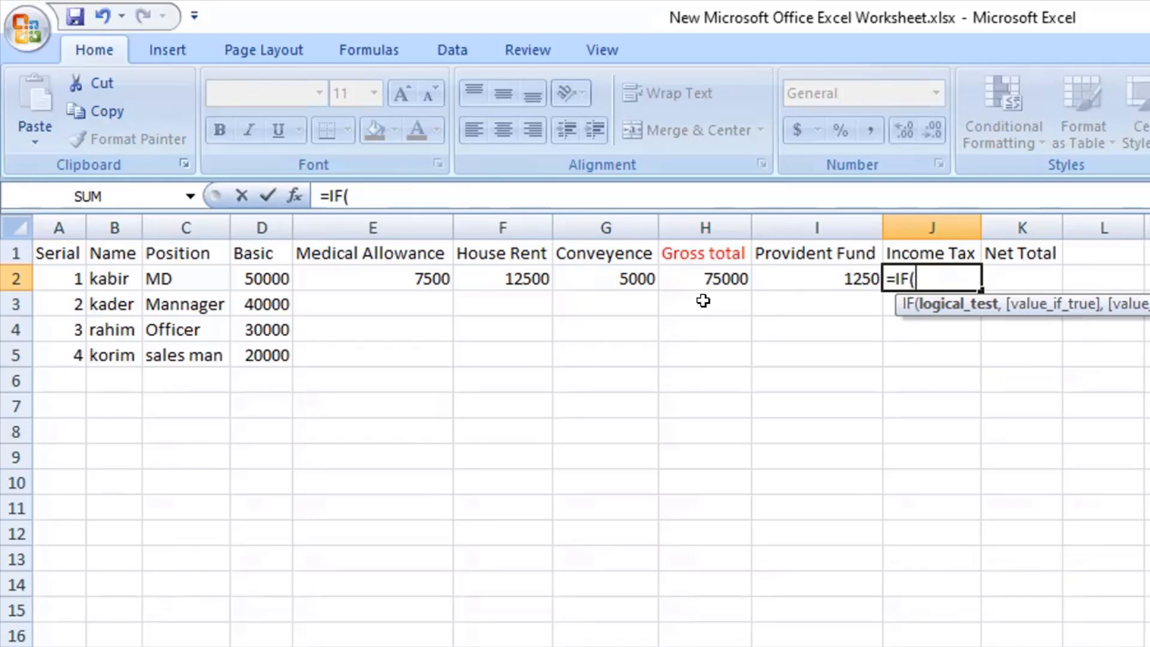
{"action": "left_click", "coordinate": [710, 276]}
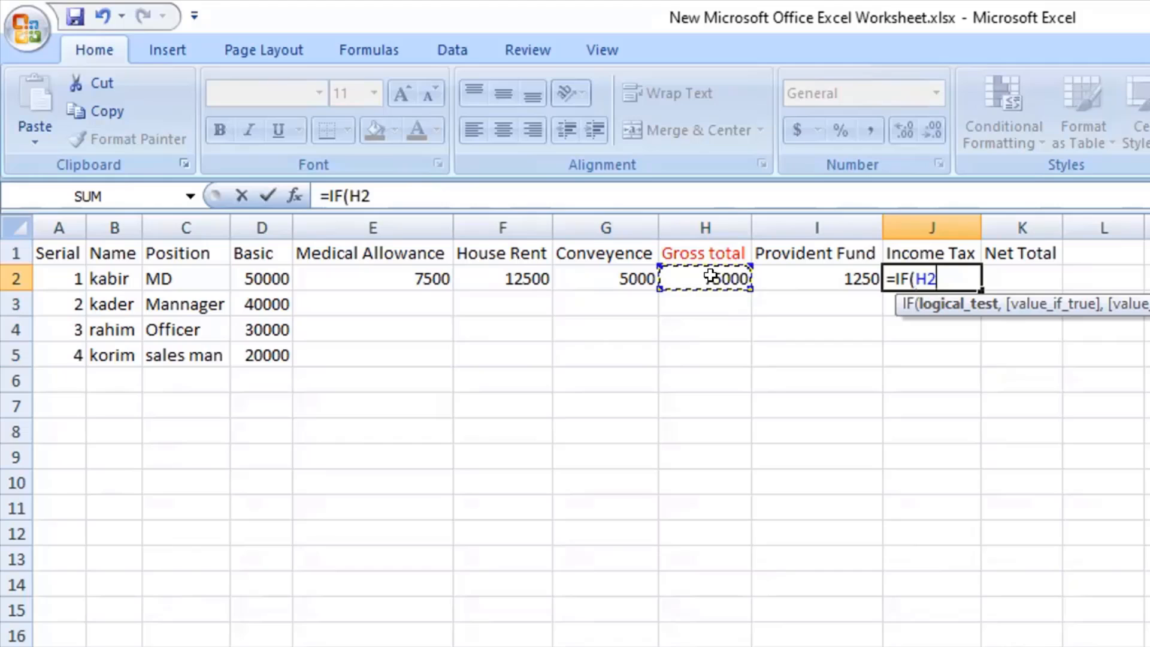
{"action": "type", "text": "*"}
{"action": "key", "text": "BackSpace"}
{"action": "type", "text": ">+"}
{"action": "key", "text": "BackSpace"}
{"action": "type", "text": "="}
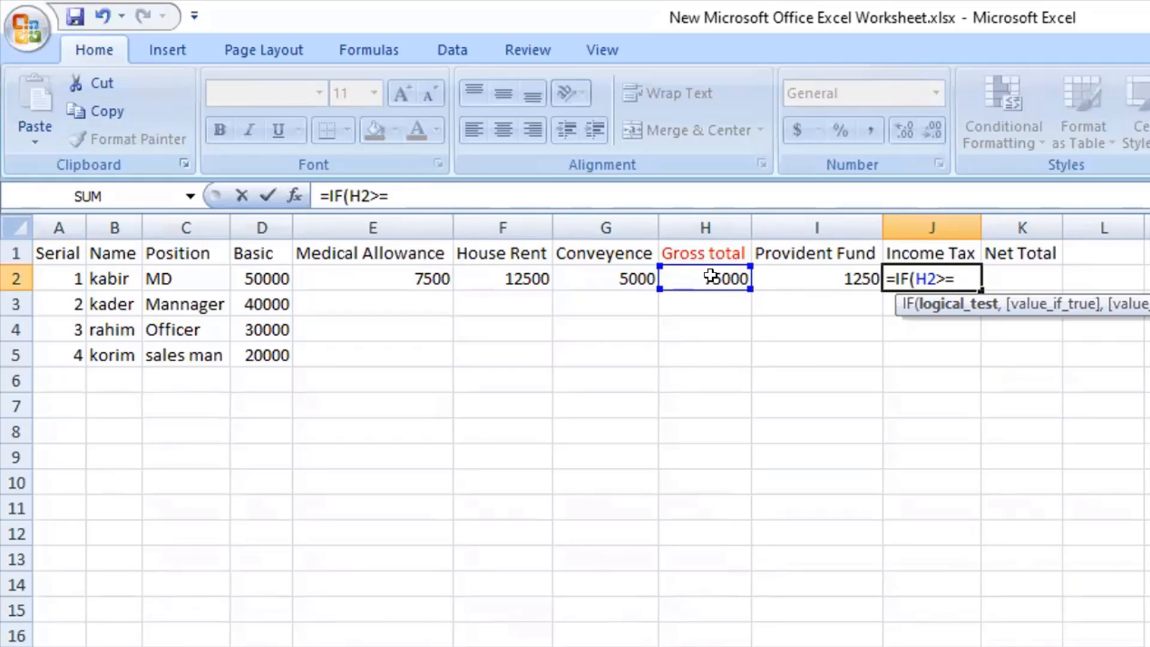
{"action": "type", "text": "3000"}
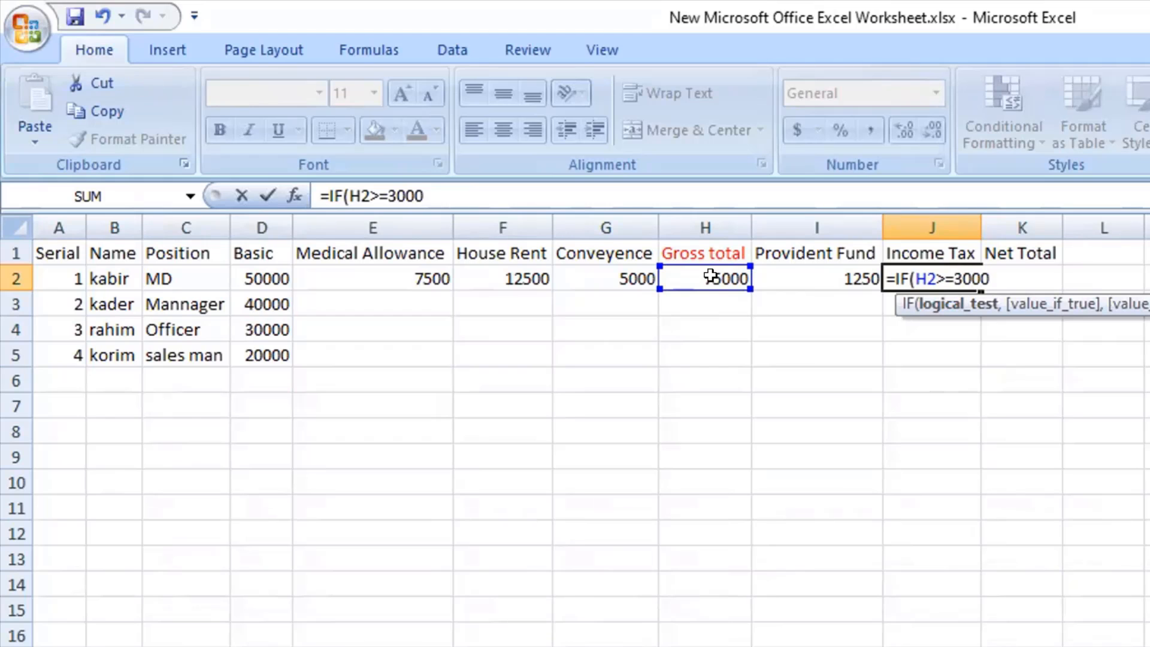
{"action": "type", "text": "0,"}
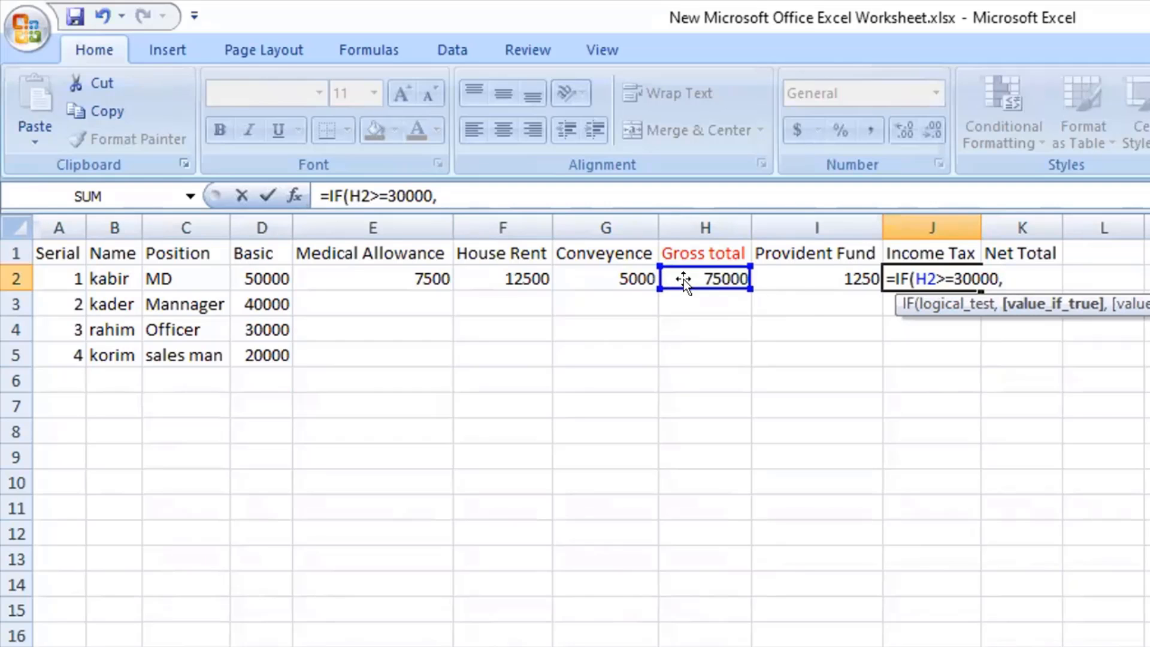
Make the J2 formula return 5% of the Gross total, H2*5%, when the 30000 condition is true.
{"action": "left_click", "coordinate": [701, 273]}
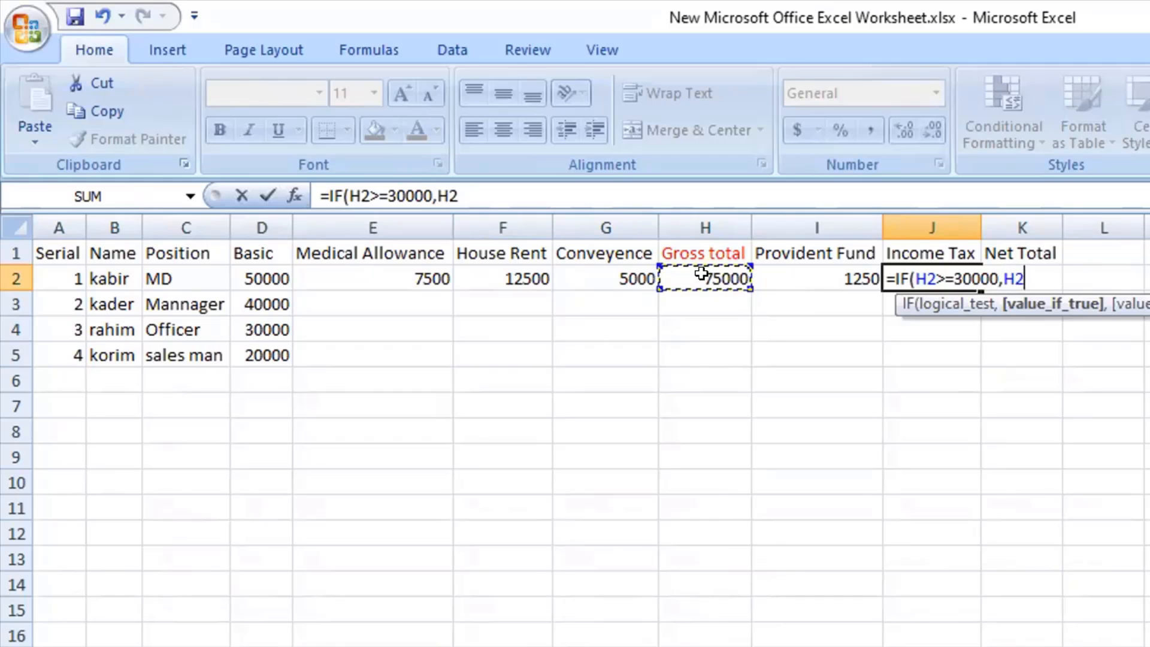
{"action": "type", "text": "*5%"}
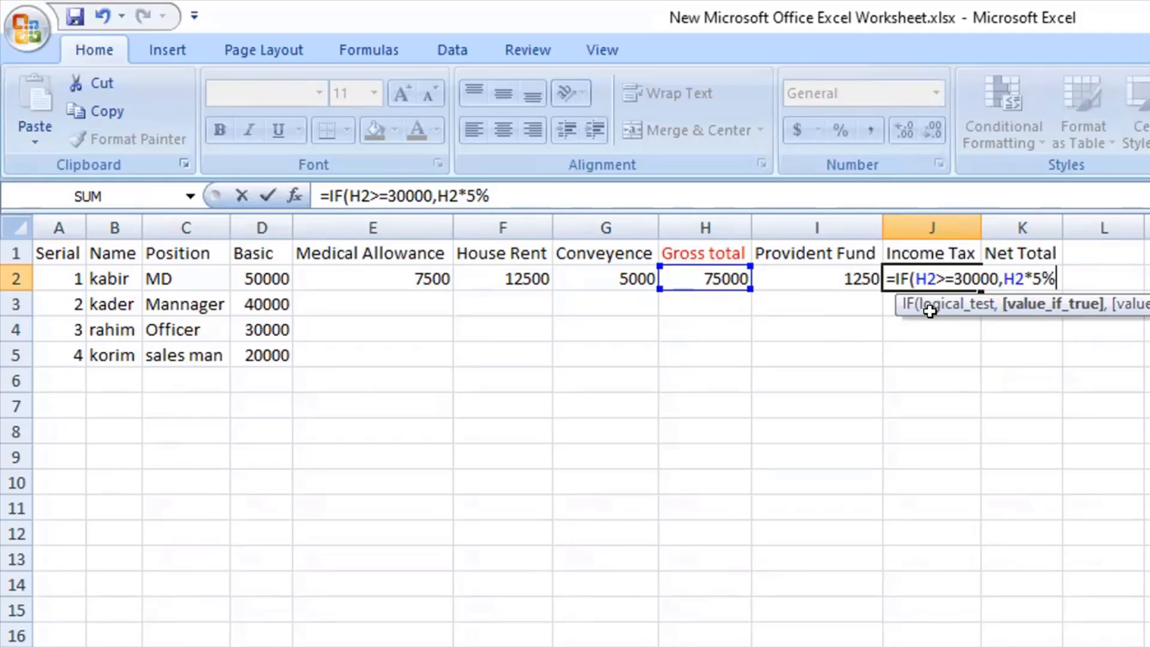
{"action": "left_click_drag", "start_coordinate": [914, 278], "coordinate": [996, 278]}
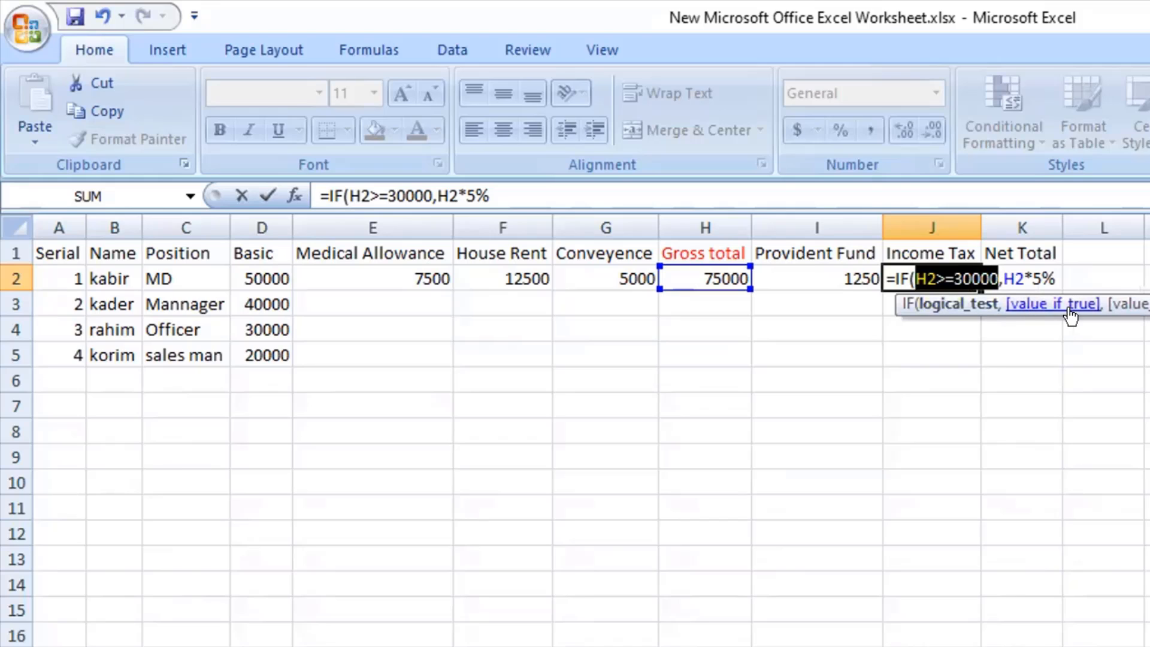
{"action": "left_click_drag", "start_coordinate": [996, 273], "coordinate": [1050, 267]}
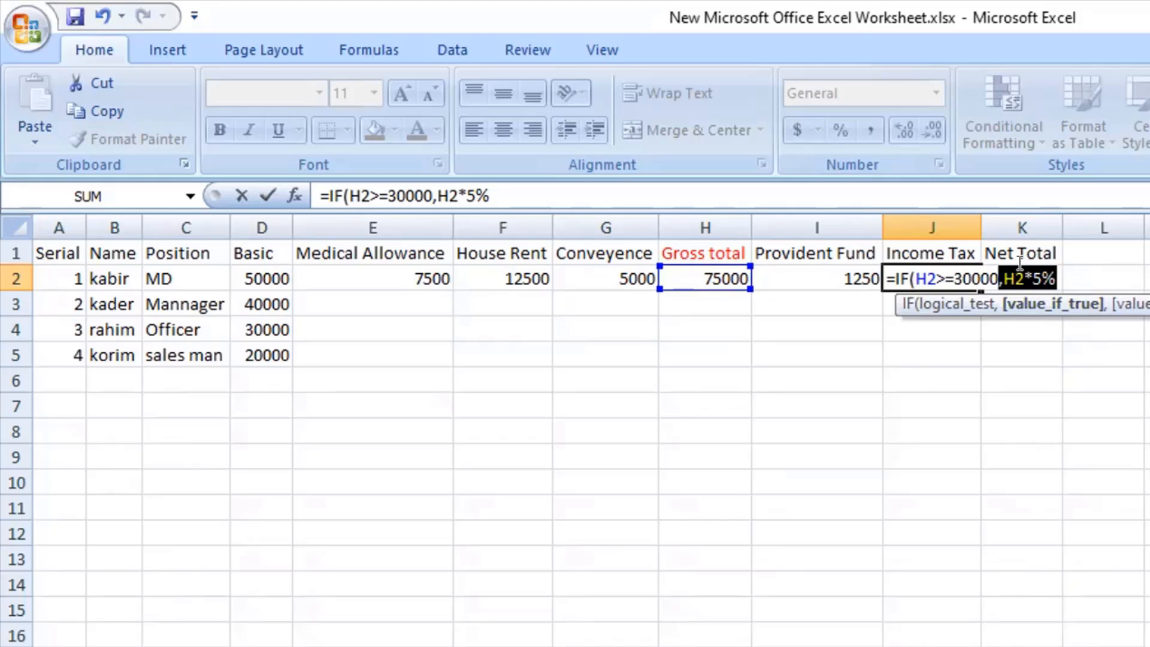
{"action": "left_click", "coordinate": [1055, 277]}
Nest a second IF in the Income Tax formula with the condition H2>=20000.
{"action": "type", "text": ","}
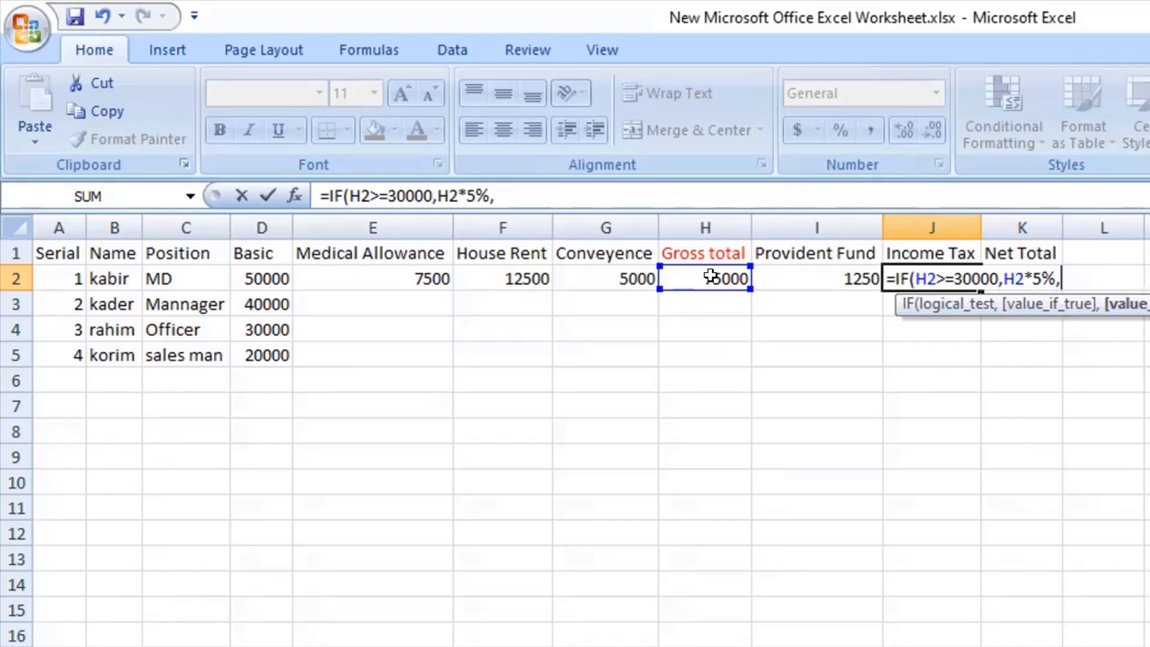
{"action": "type", "text": "If"}
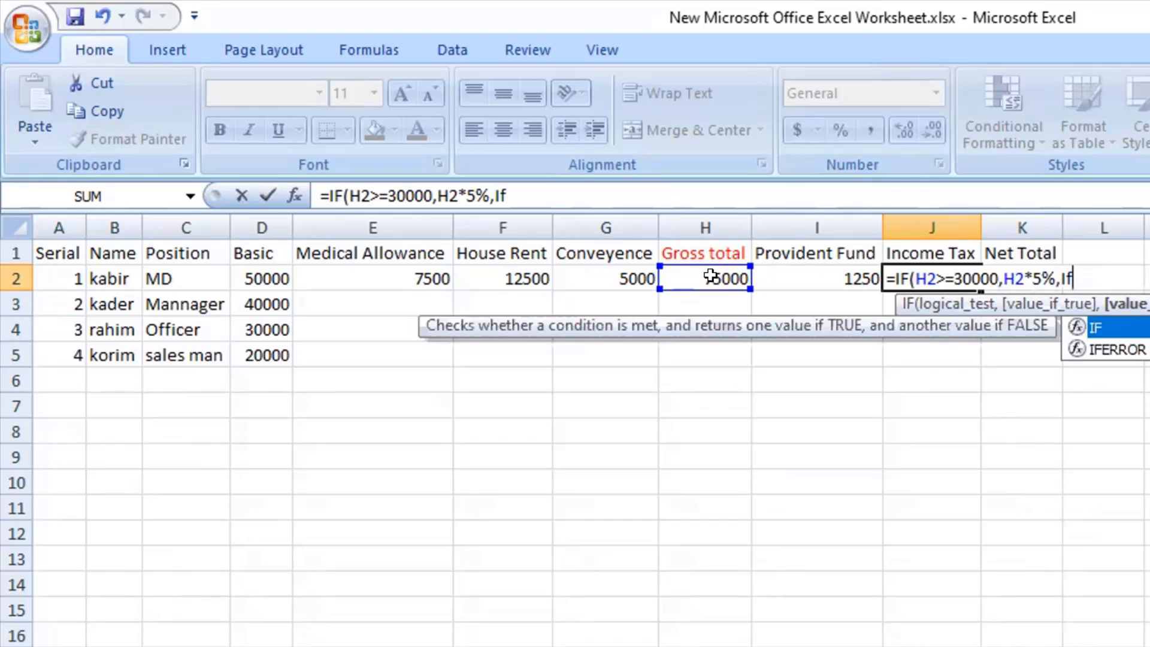
{"action": "type", "text": "("}
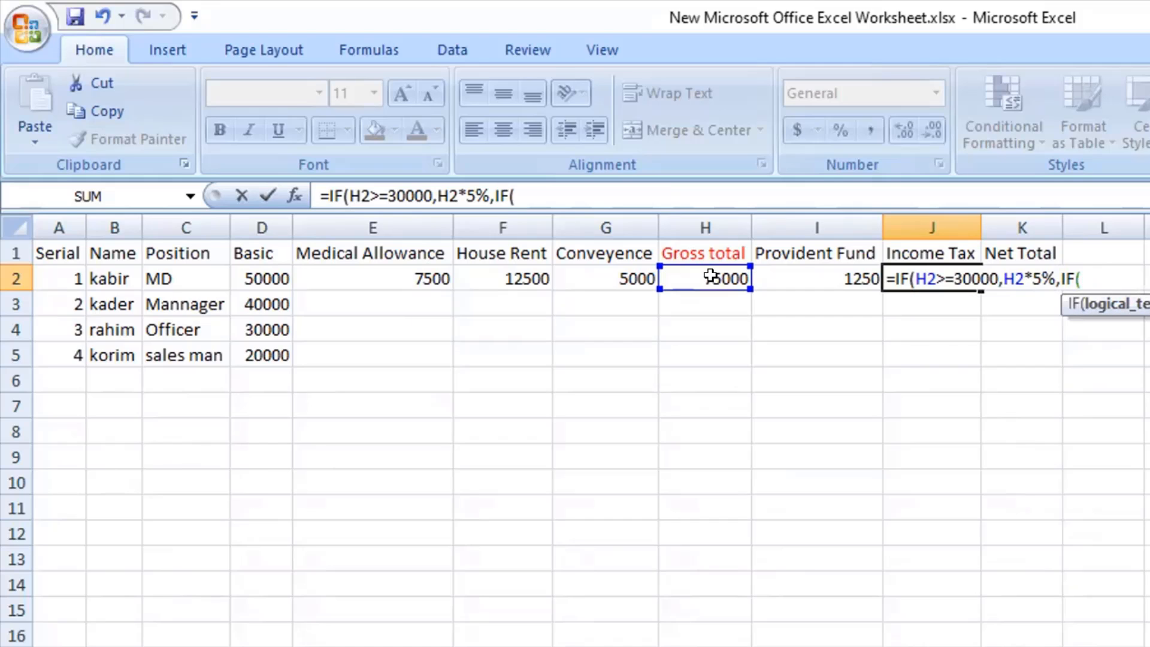
{"action": "left_click", "coordinate": [710, 275]}
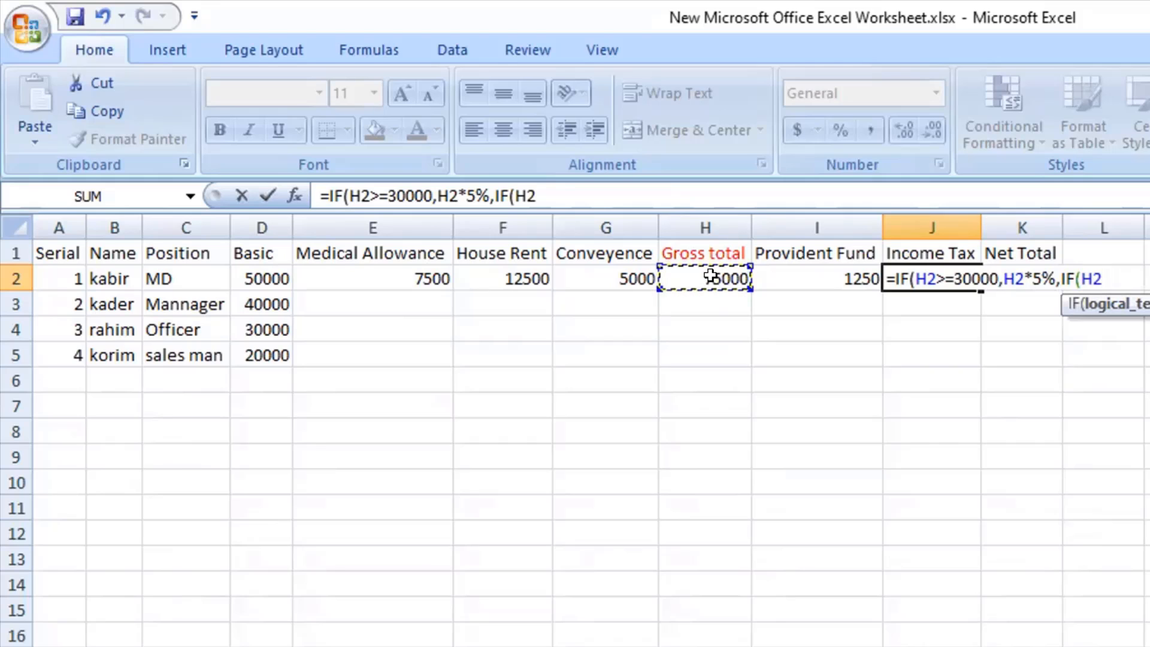
{"action": "type", "text": ">=2000"}
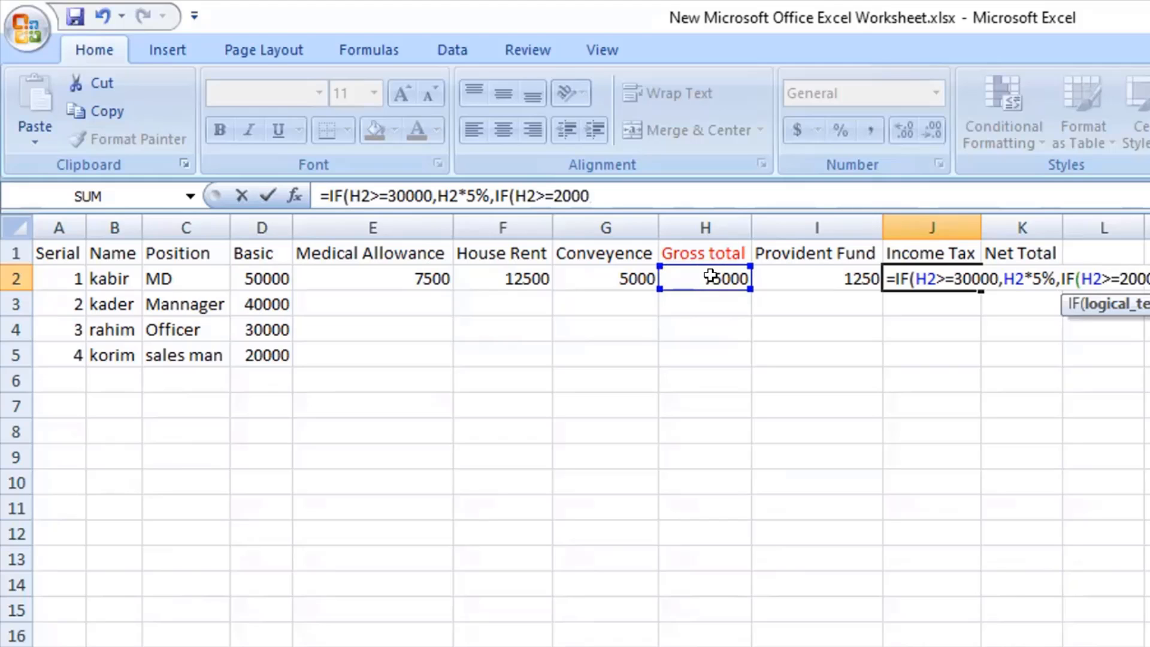
{"action": "type", "text": "0"}
{"action": "type", "text": ","}
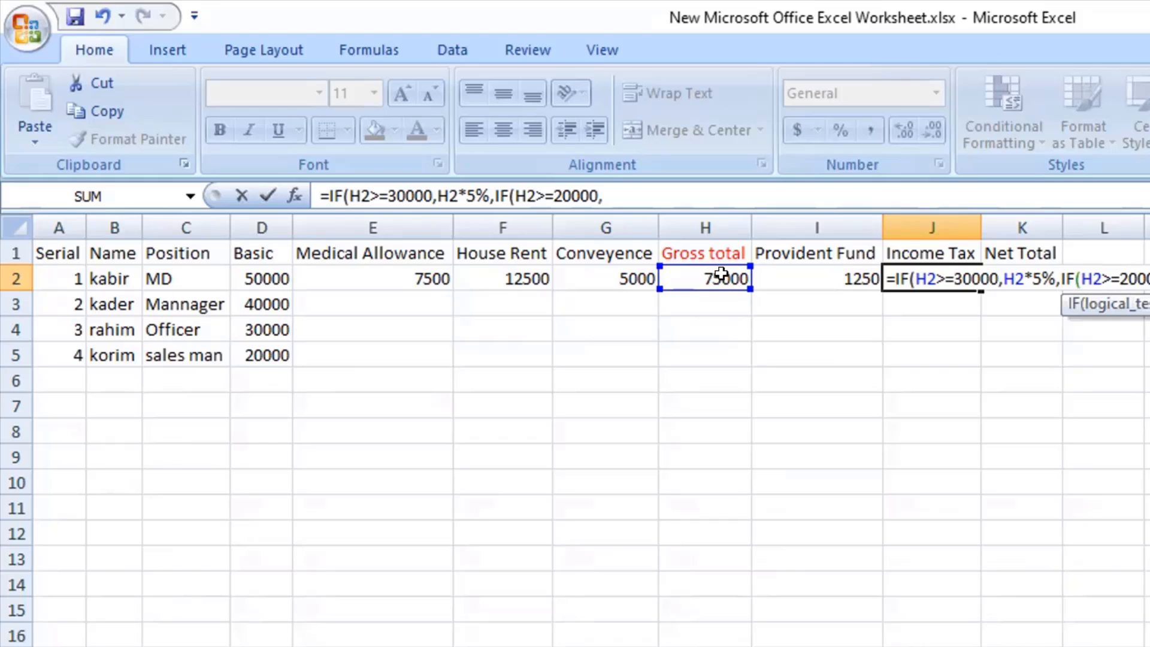
Make the second IF return 3.5% of the Gross total with H2*3.5%.
{"action": "left_click", "coordinate": [706, 272]}
{"action": "type", "text": "*3.5%"}
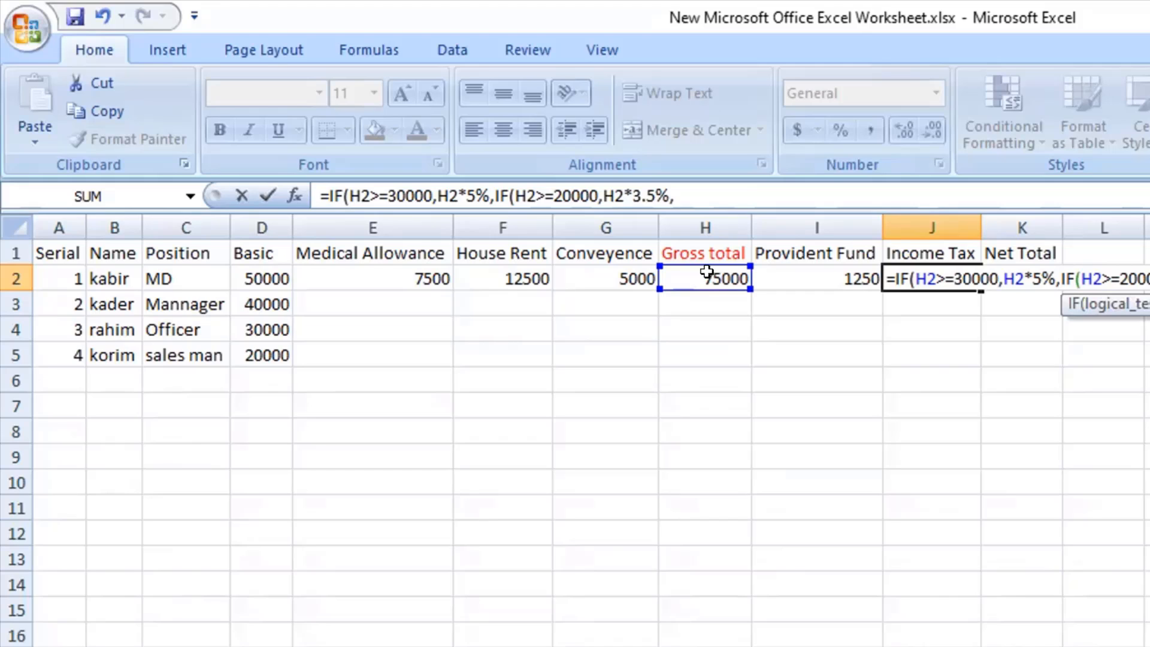
Nest a third IF in the Income Tax formula with the condition H2>=10000.
{"action": "type", "text": ",If"}
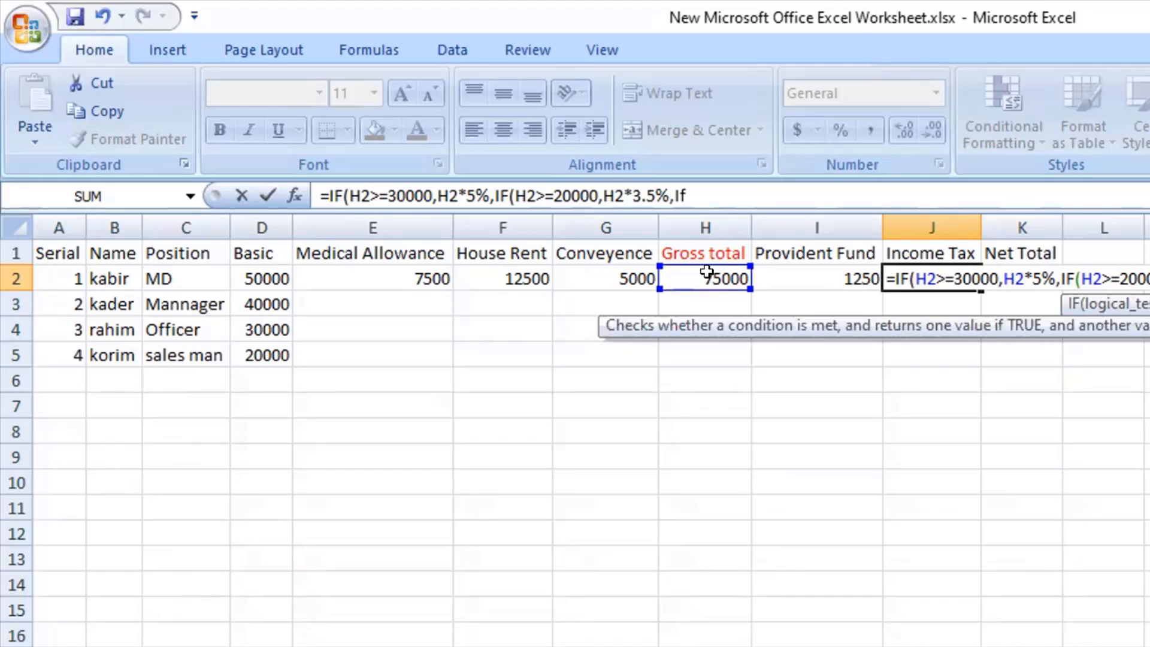
{"action": "key", "text": "Tab"}
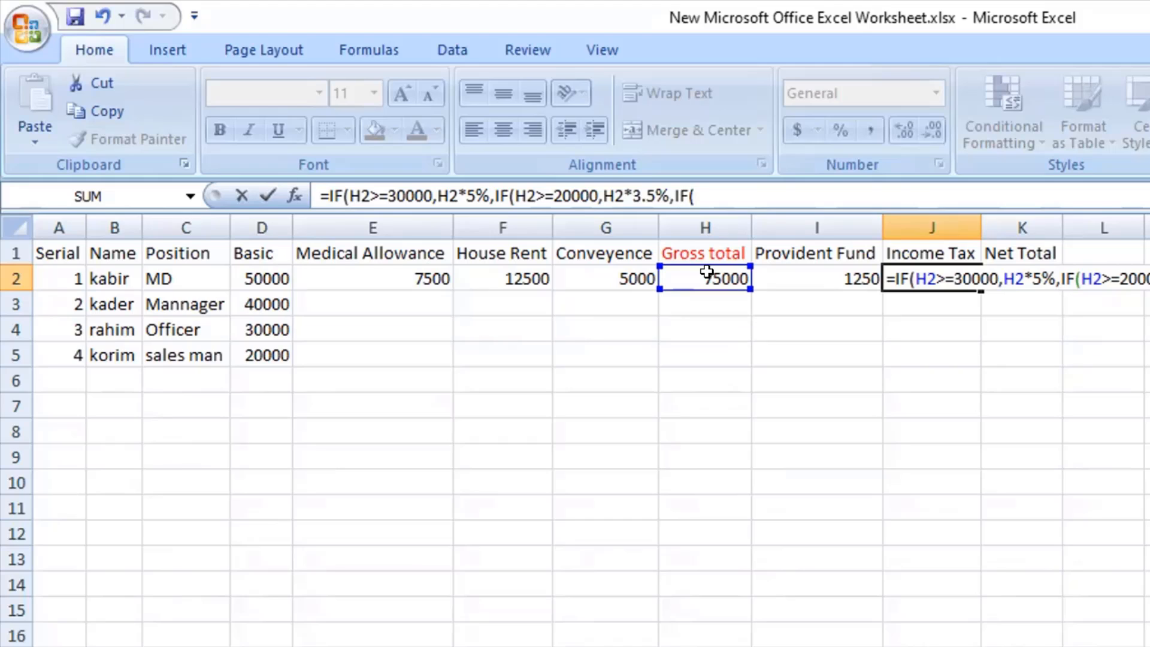
{"action": "left_click", "coordinate": [685, 276]}
{"action": "type", "text": ">+"}
{"action": "key", "text": "BackSpace"}
{"action": "type", "text": "="}
{"action": "type", "text": "100000"}
{"action": "key", "text": "BackSpace"}
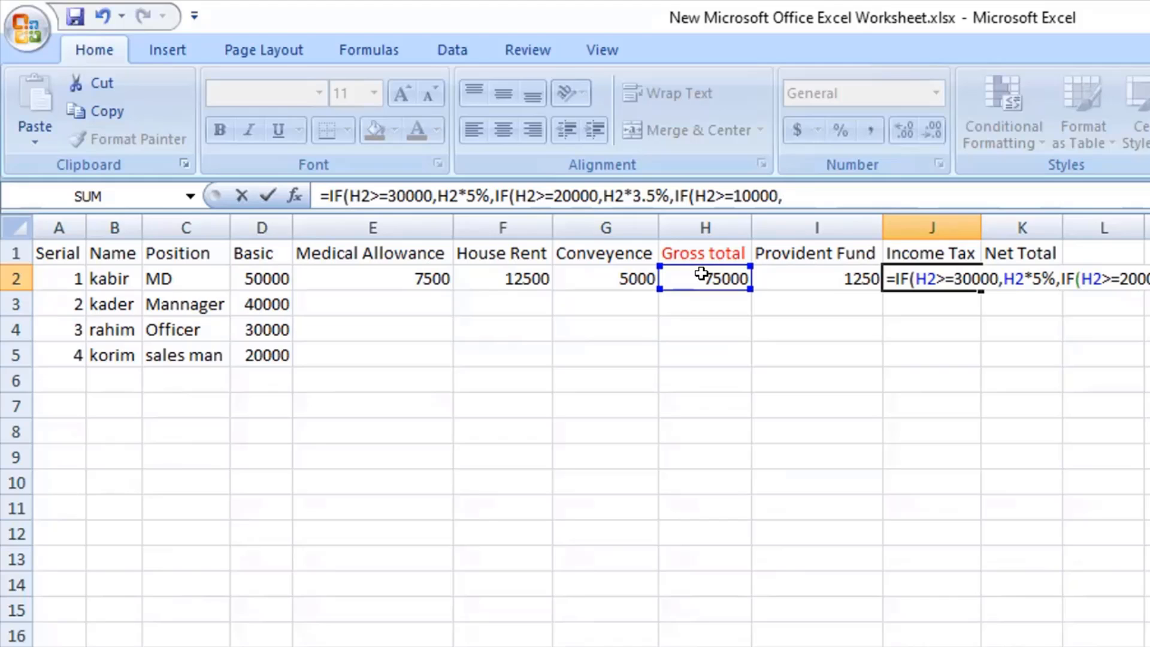
Make the third IF return 2.5% of the Gross total with H2*2.5%.
{"action": "left_click", "coordinate": [701, 274]}
{"action": "type", "text": "*"}
{"action": "type", "text": "2*2.5%,"}
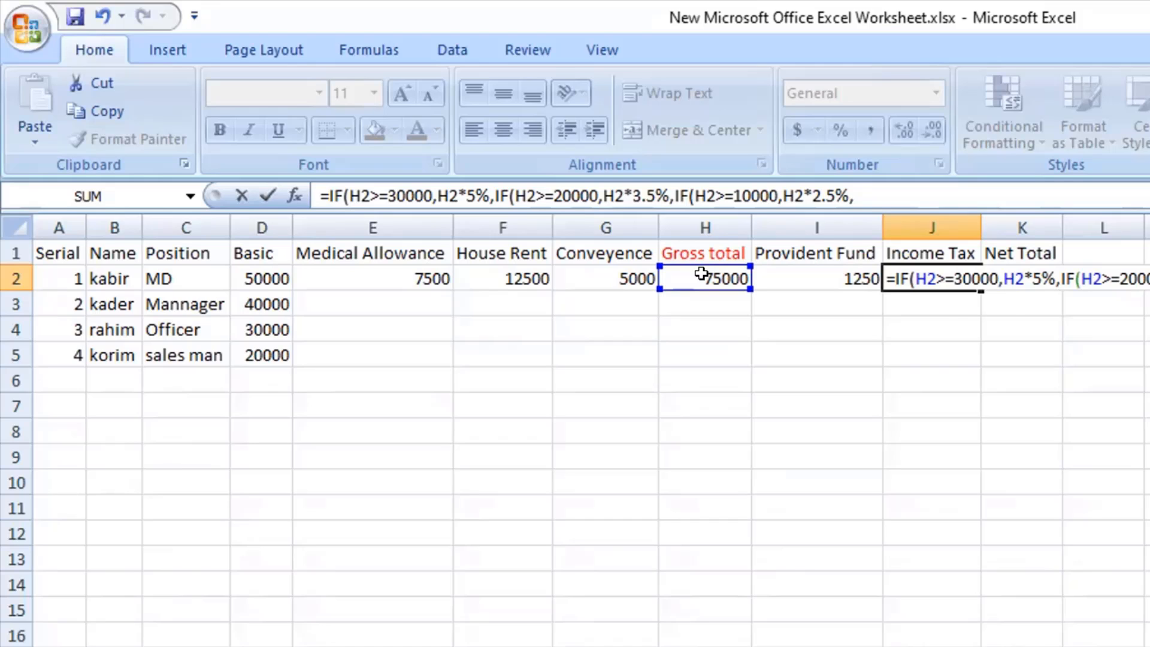
Nest a fourth IF in the Income Tax formula with the condition H2<10000.
{"action": "type", "text": "if="}
{"action": "key", "text": "Return"}
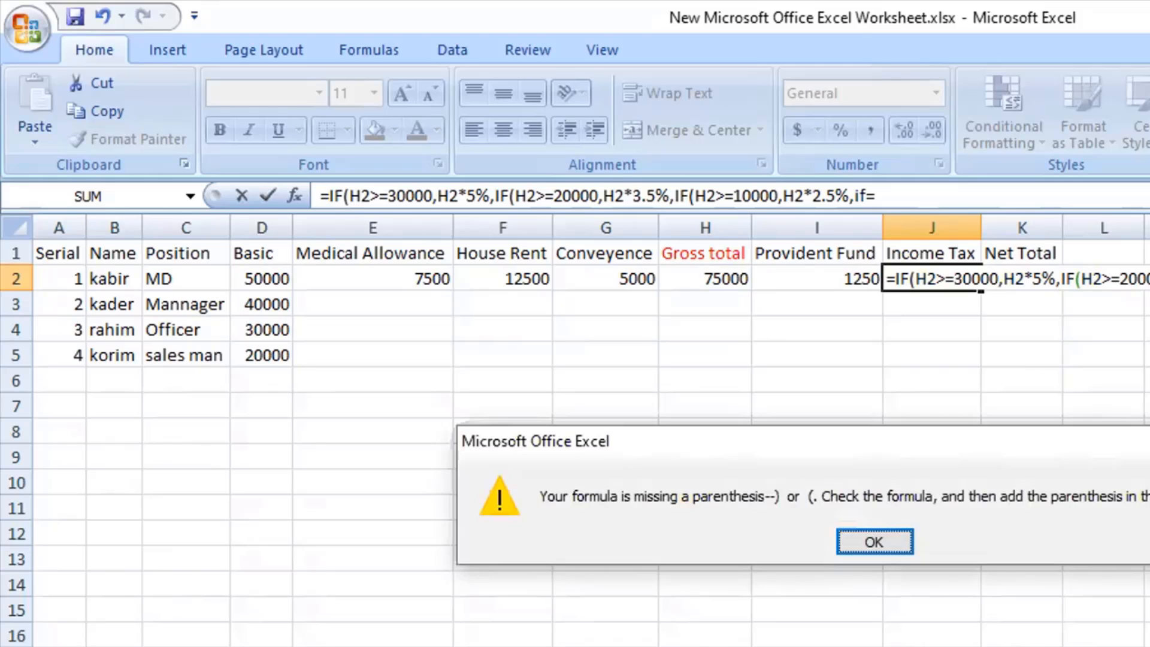
{"action": "key", "text": "Return"}
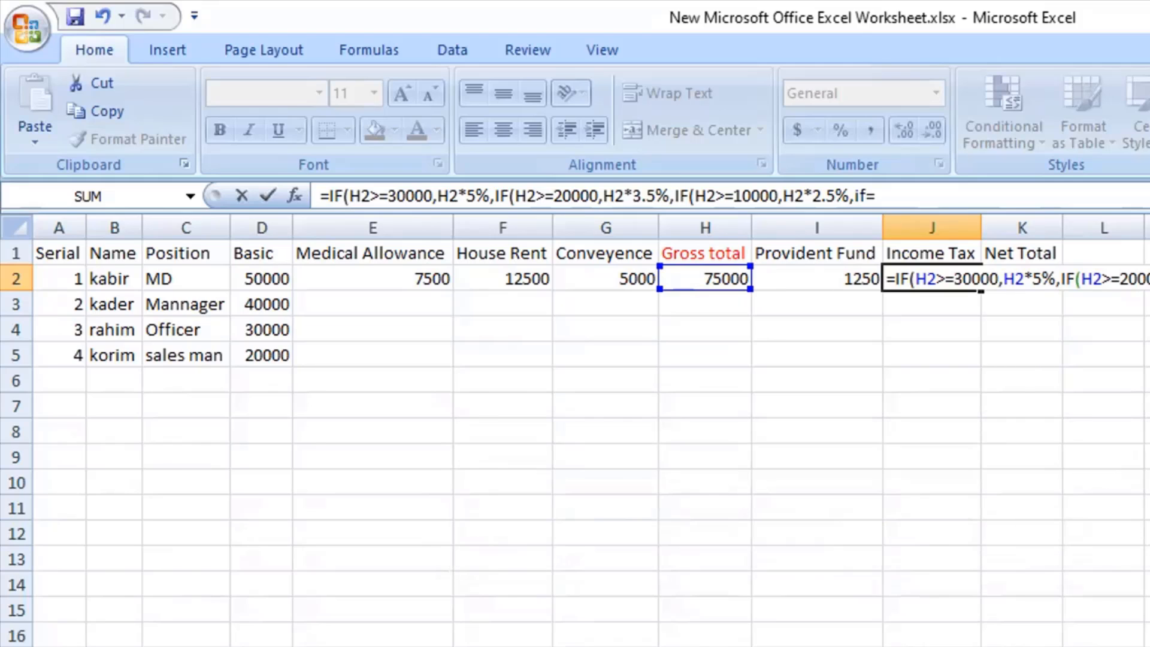
{"action": "key", "text": "BackSpace"}
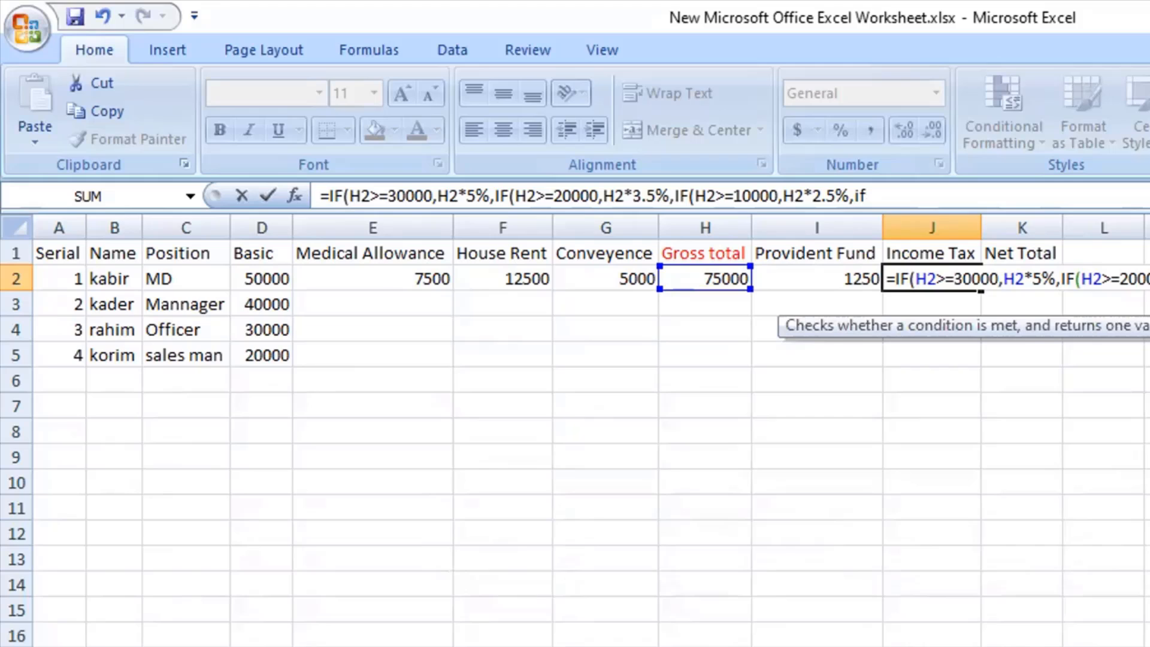
{"action": "key", "text": "Tab"}
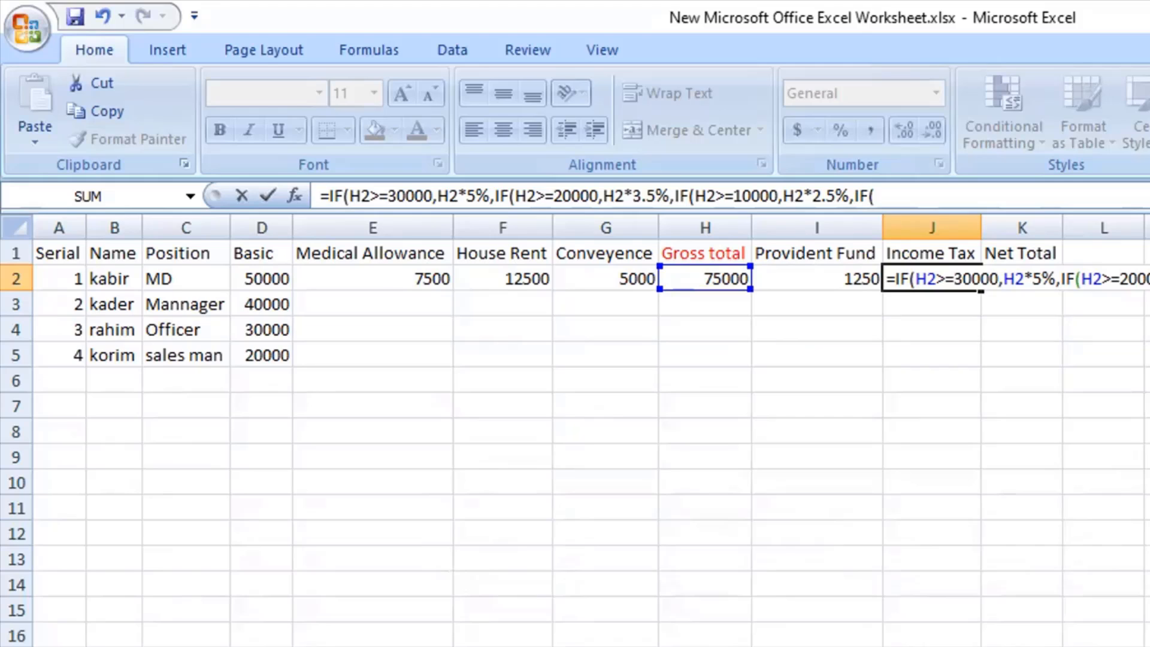
{"action": "left_click", "coordinate": [707, 273]}
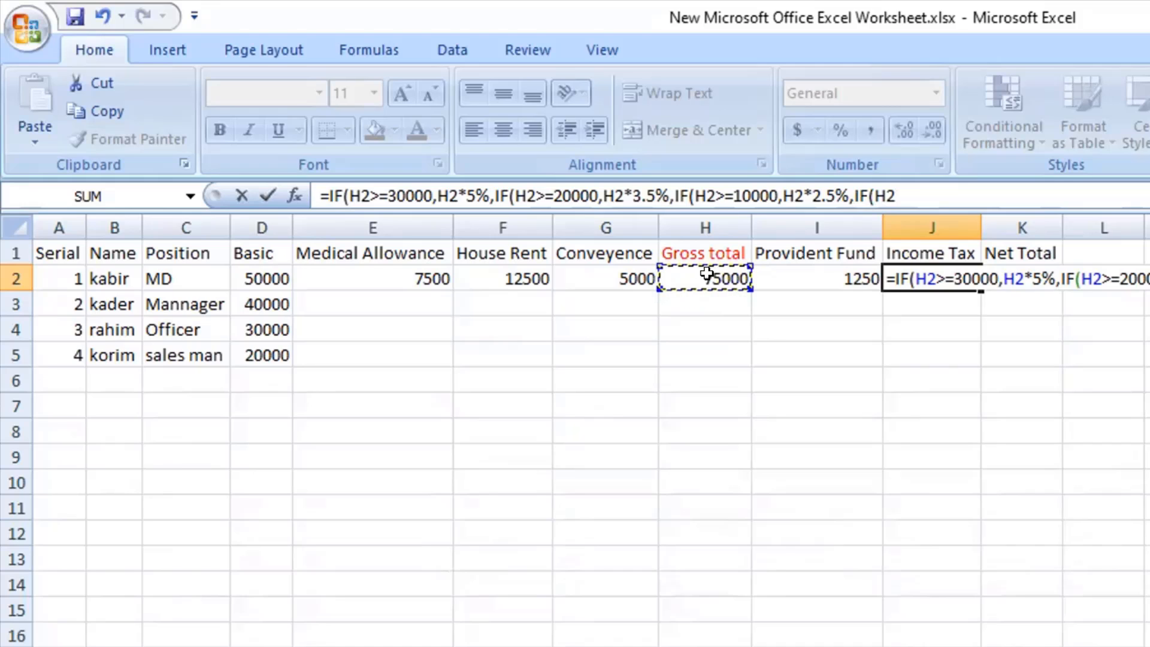
{"action": "type", "text": "<1000"}
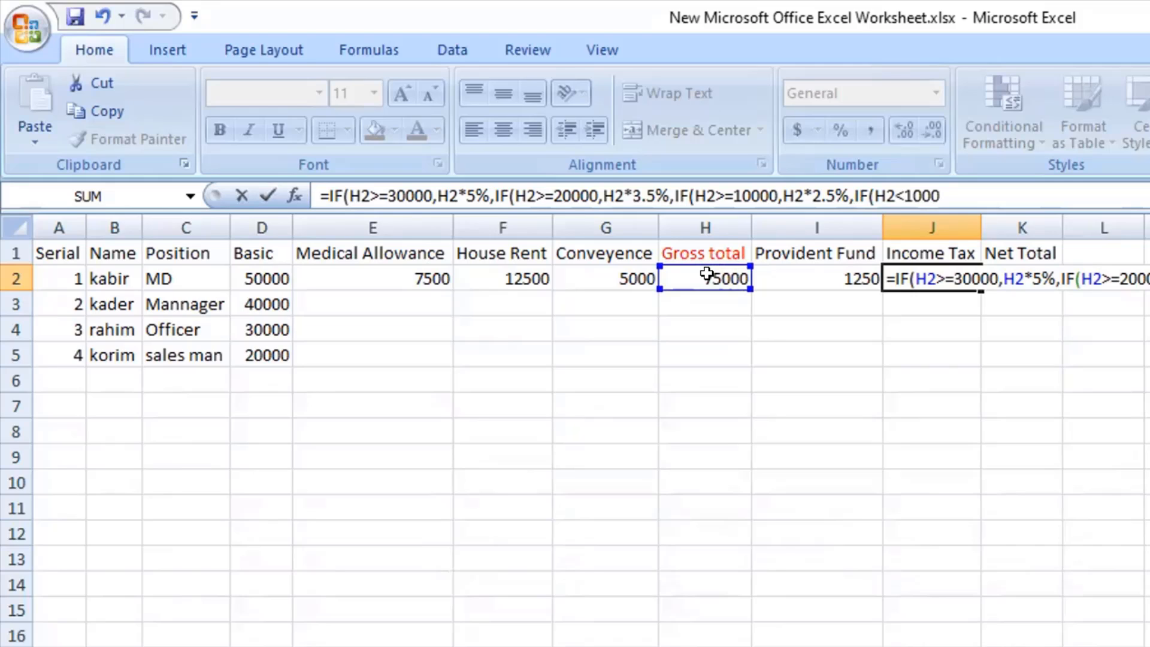
{"action": "type", "text": "0,"}
Make the fourth IF return H2*0%, close all four IF functions and enter the completed Income Tax formula in J2.
{"action": "left_click", "coordinate": [698, 275]}
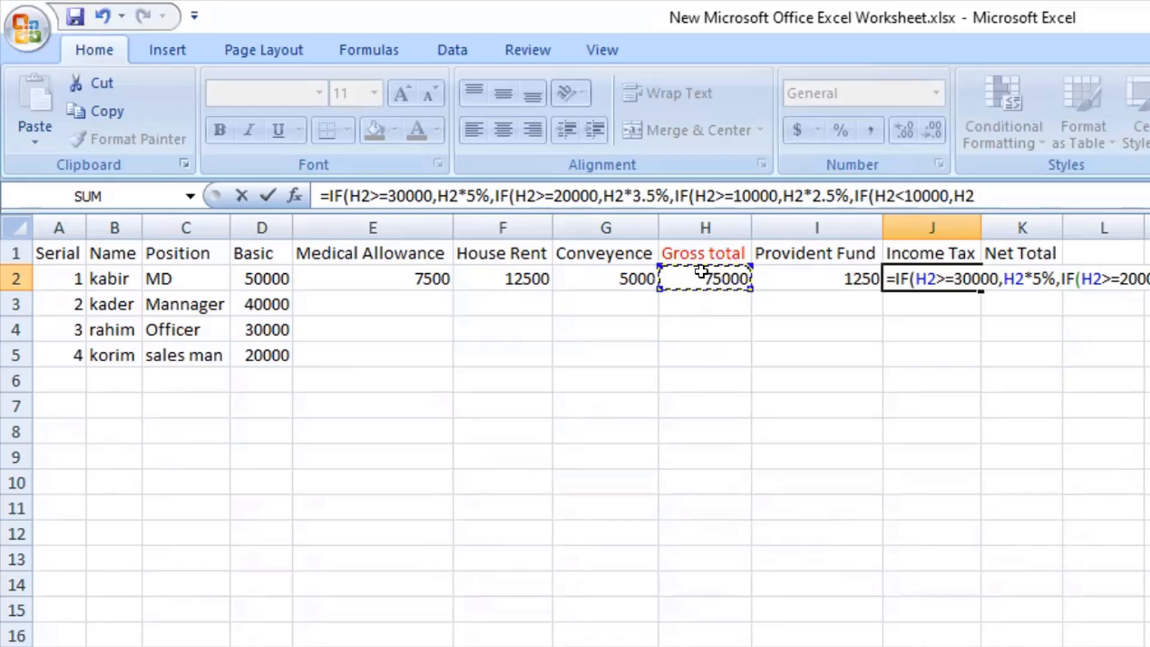
{"action": "type", "text": "*0%"}
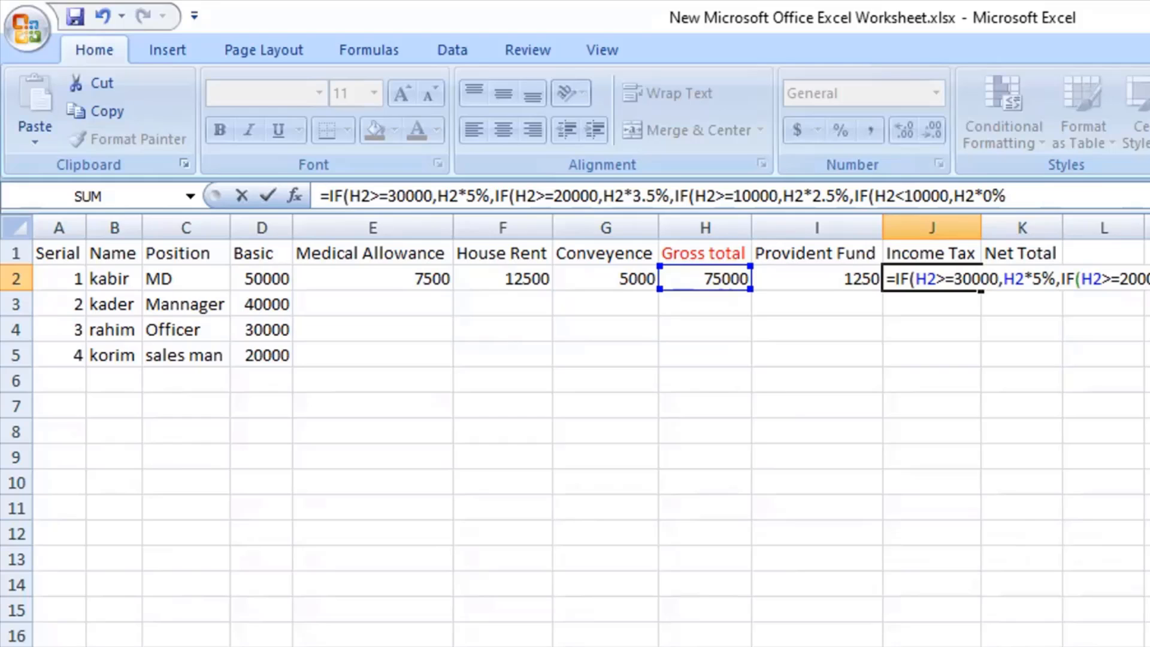
{"action": "type", "text": ")))"}
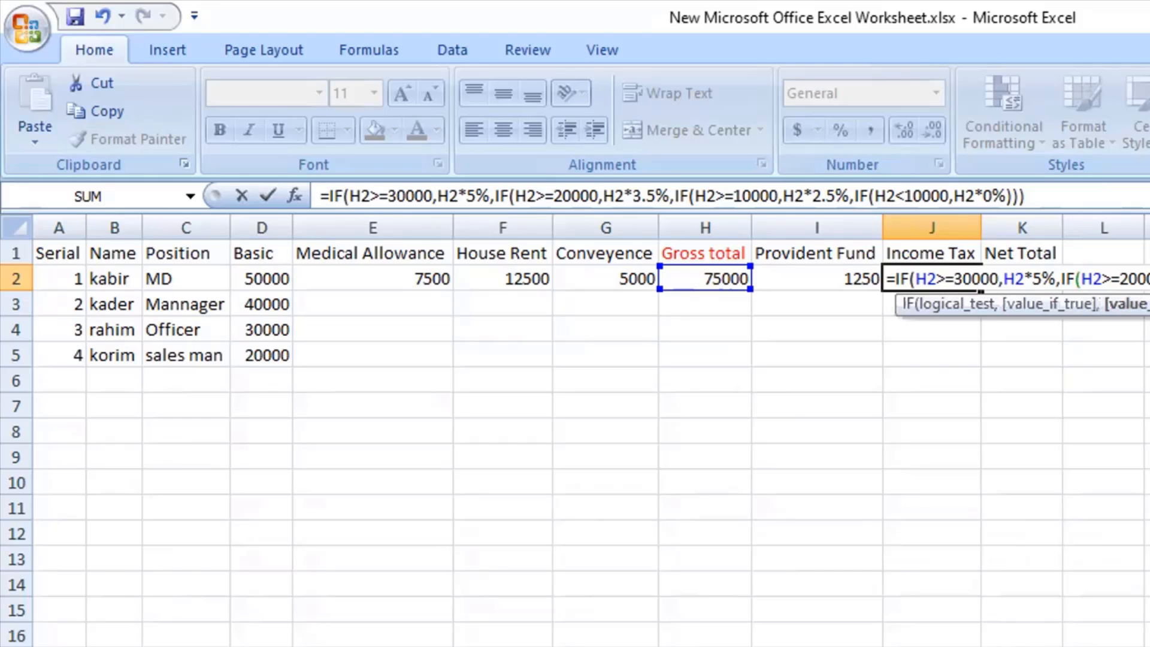
{"action": "type", "text": ")"}
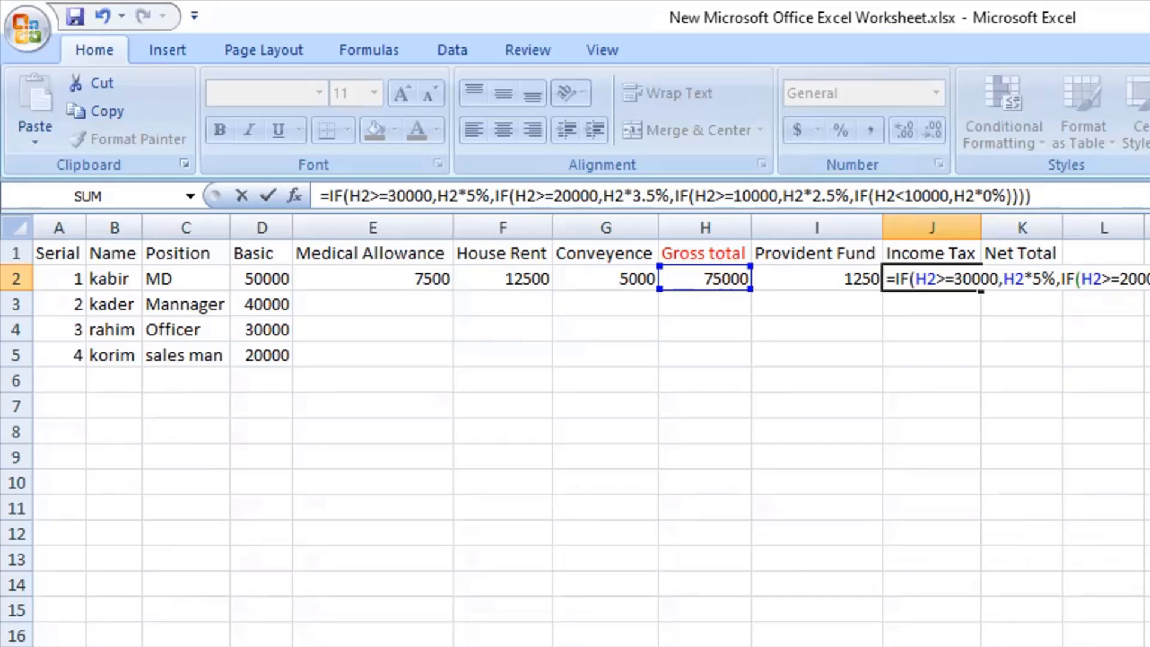
{"action": "key", "text": "Return"}
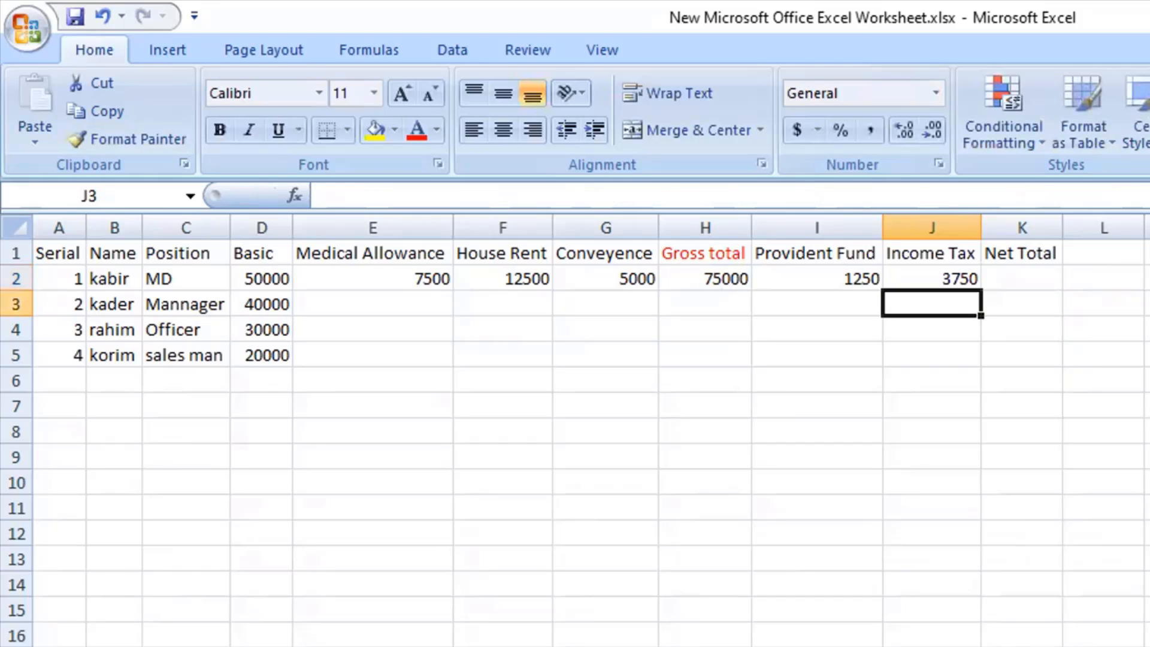
{"action": "left_click", "coordinate": [933, 275]}
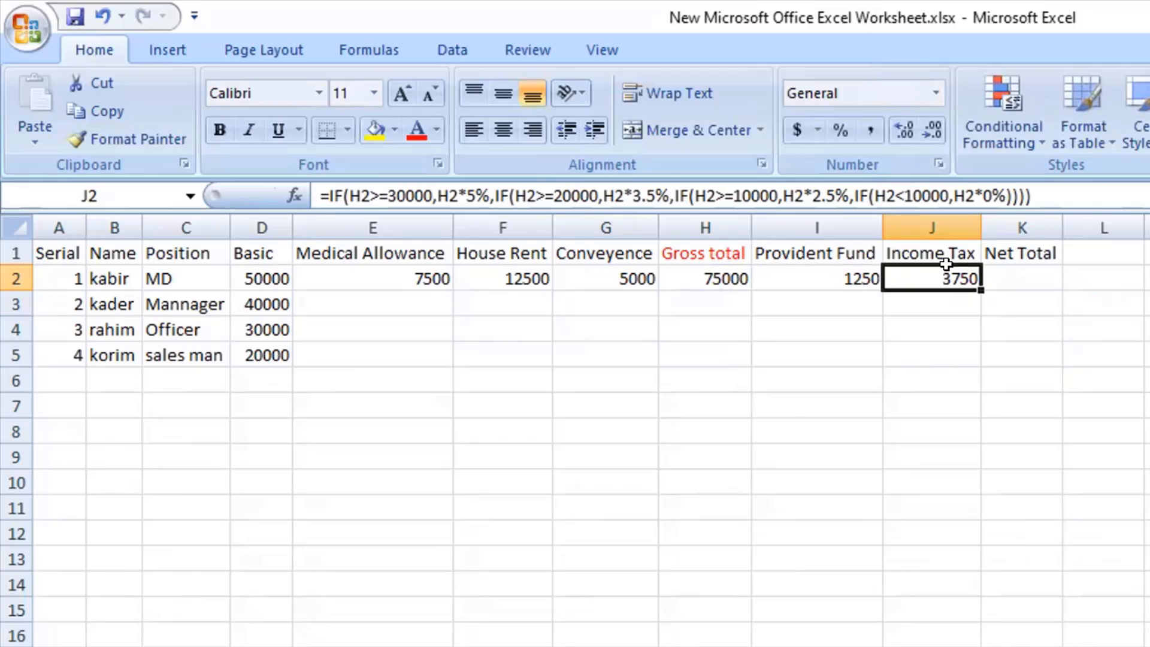
{"action": "left_click", "coordinate": [1033, 273]}
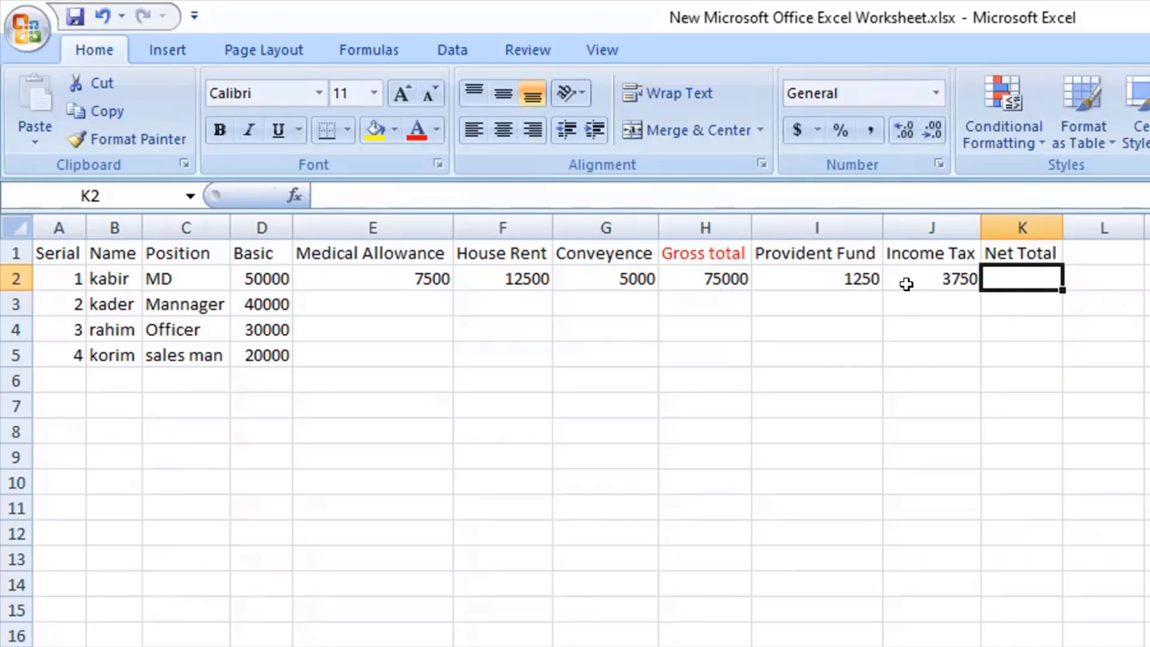
{"action": "left_click", "coordinate": [830, 274]}
{"action": "left_click", "coordinate": [924, 272]}
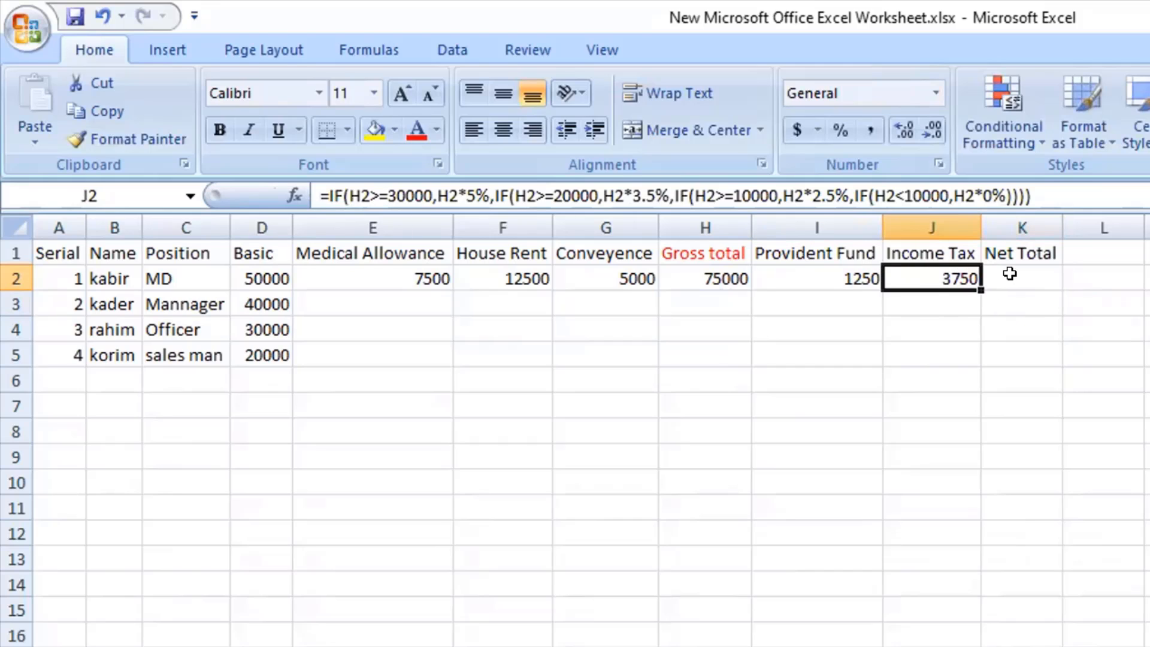
{"action": "left_click", "coordinate": [1010, 273]}
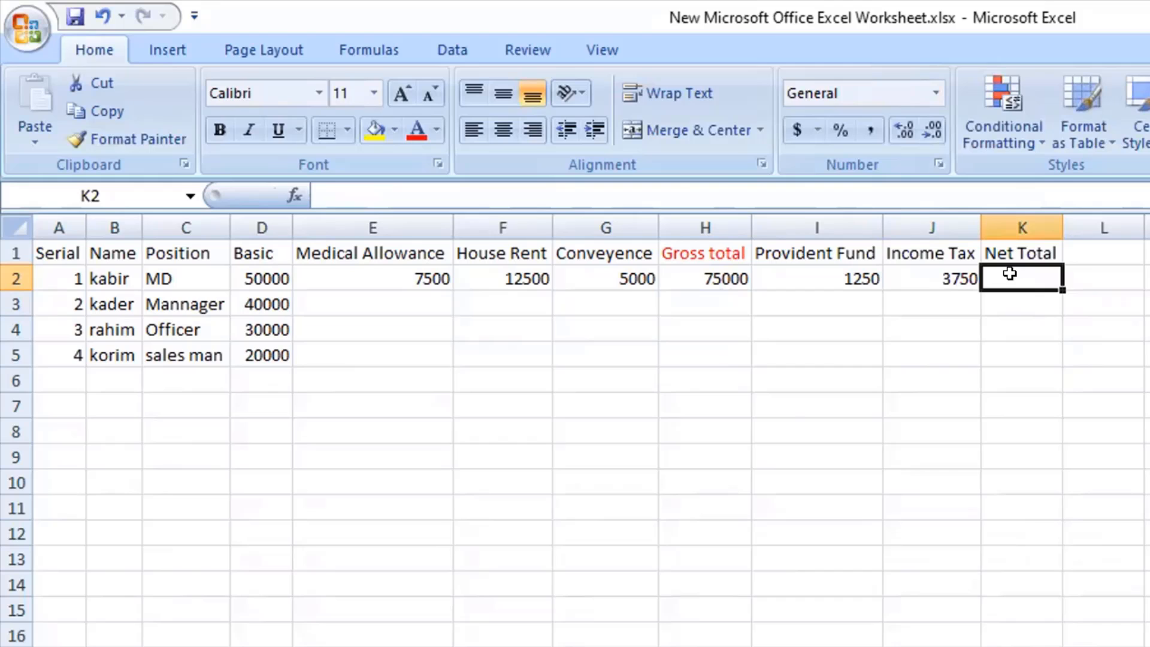
{"action": "left_click", "coordinate": [705, 271]}
{"action": "left_click", "coordinate": [823, 272]}
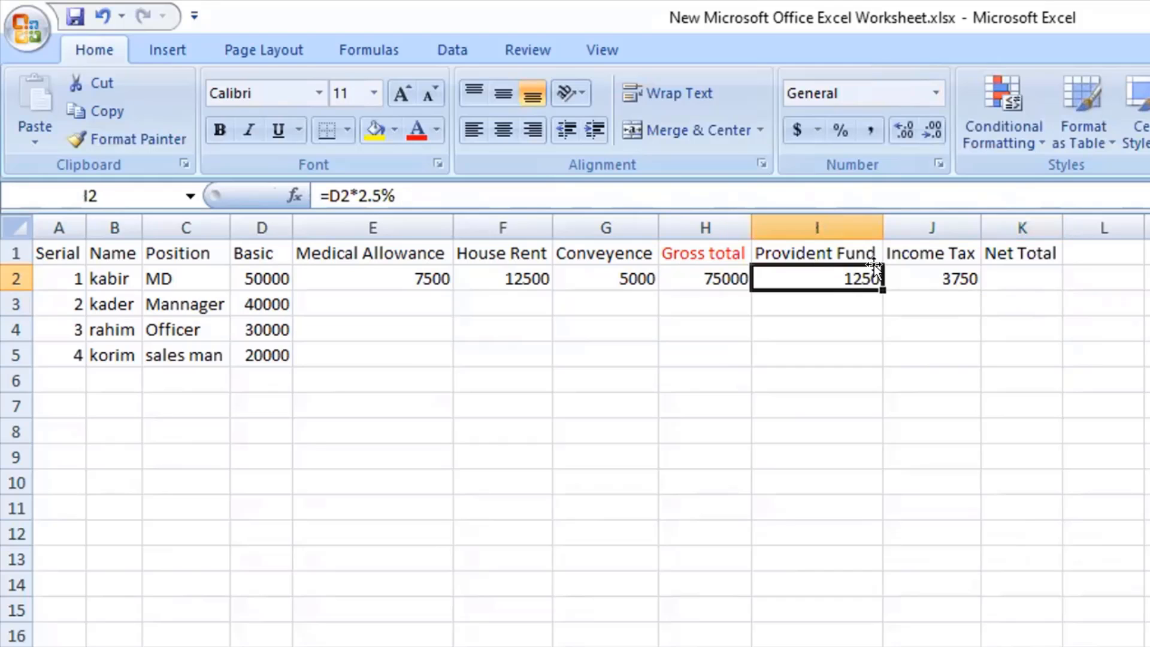
{"action": "left_click", "coordinate": [931, 273]}
Calculate the Net Total in K2 with the formula =H2-I2-J2, subtracting Provident Fund and Income Tax from the Gross total.
{"action": "left_click", "coordinate": [1012, 275]}
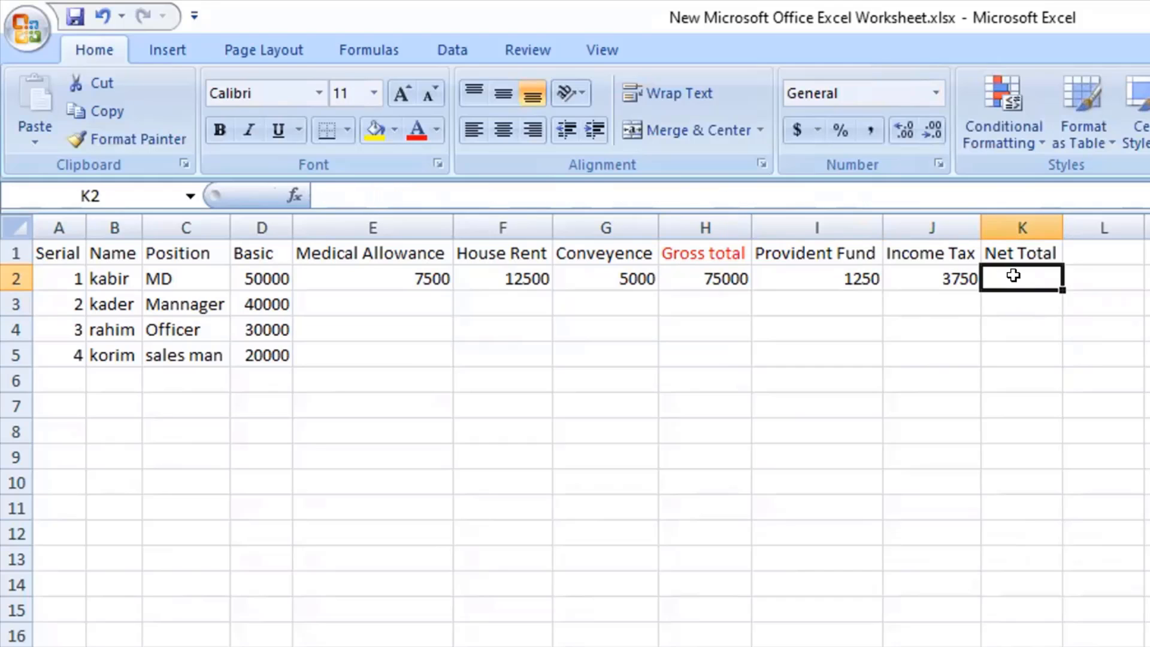
{"action": "type", "text": "="}
{"action": "left_click", "coordinate": [688, 273]}
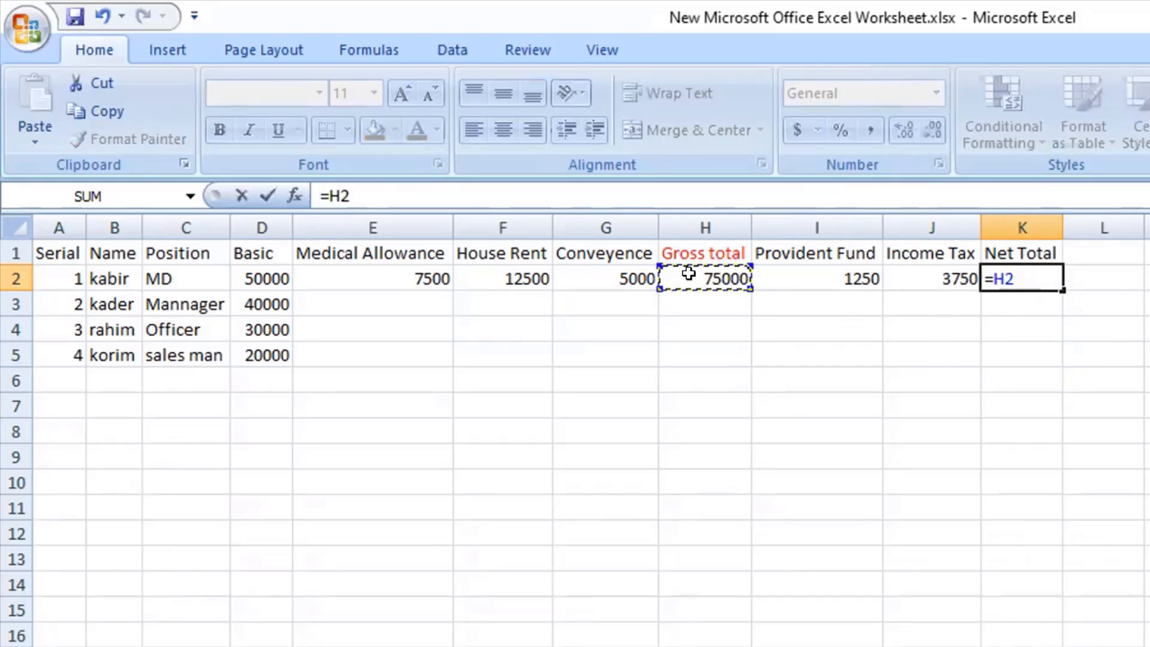
{"action": "type", "text": "-"}
{"action": "left_click", "coordinate": [811, 276]}
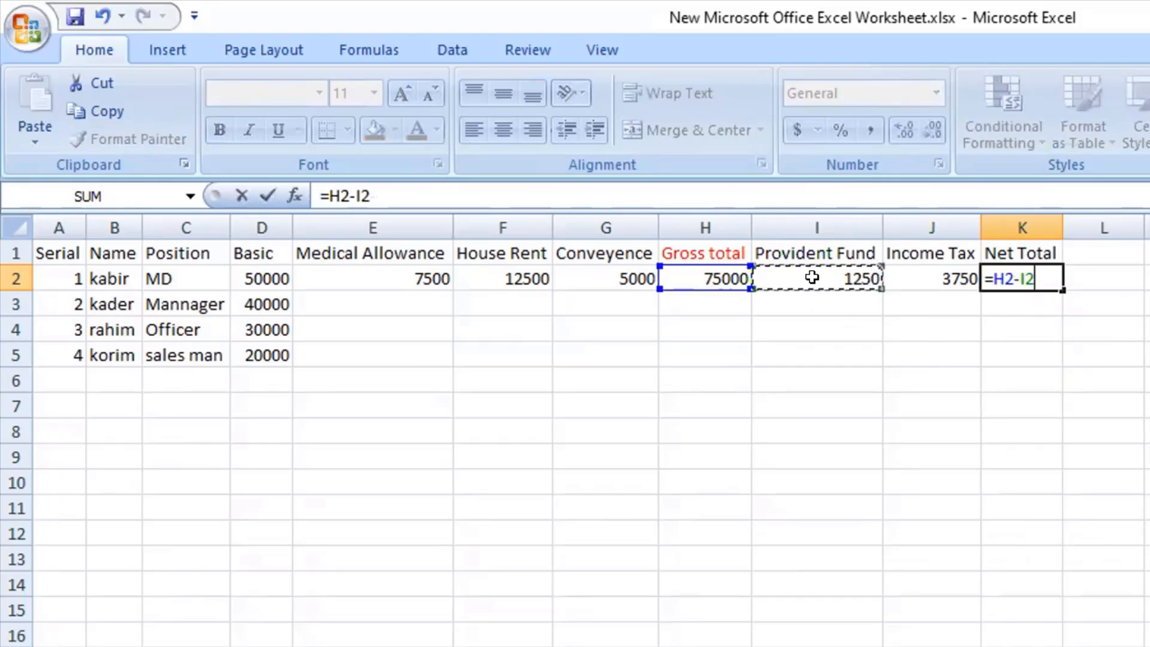
{"action": "type", "text": "-"}
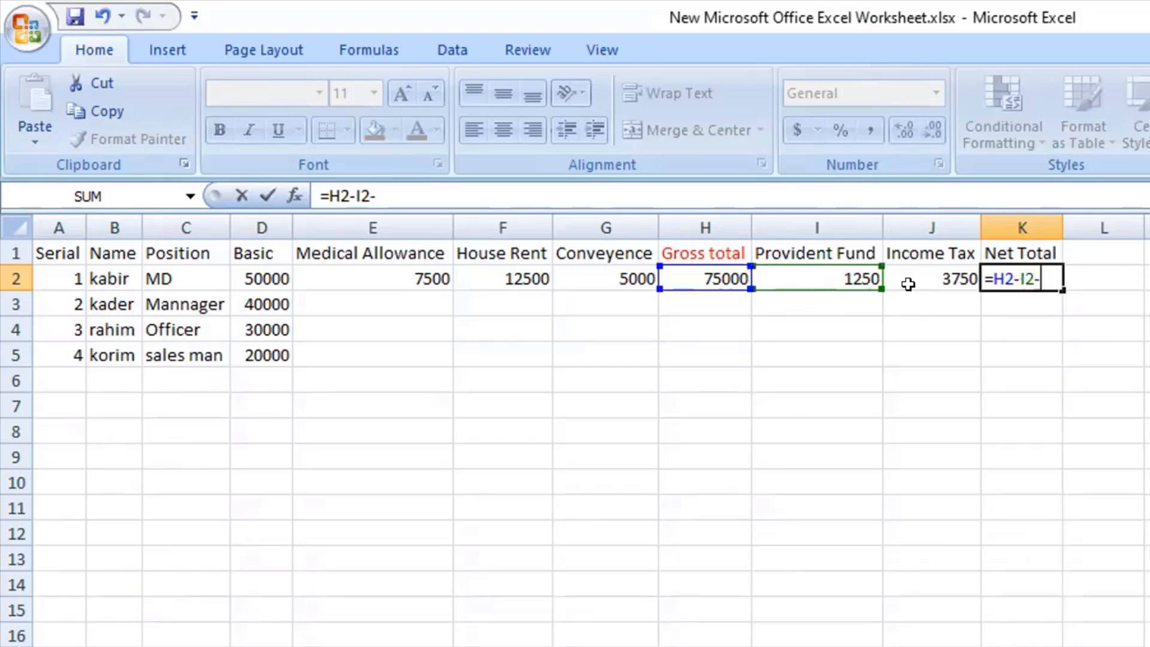
{"action": "left_click", "coordinate": [908, 283]}
{"action": "key", "text": "Return"}
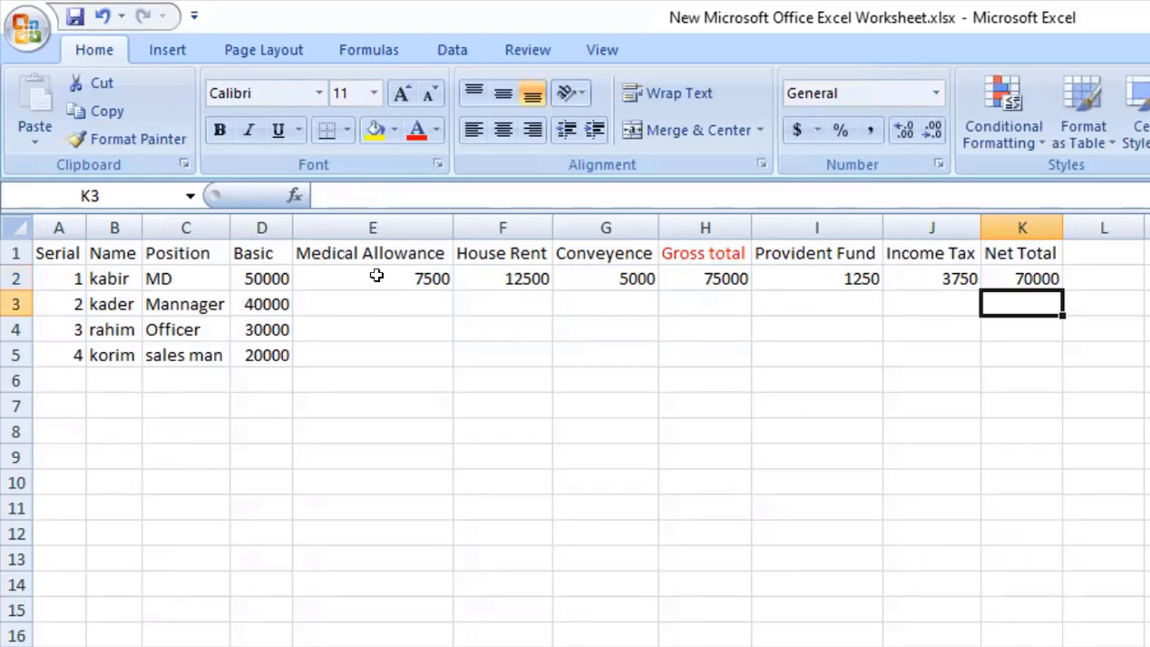
Continue the Serial column with the numbers 5 to 9 in cells A6 through A10.
{"action": "left_click", "coordinate": [56, 375]}
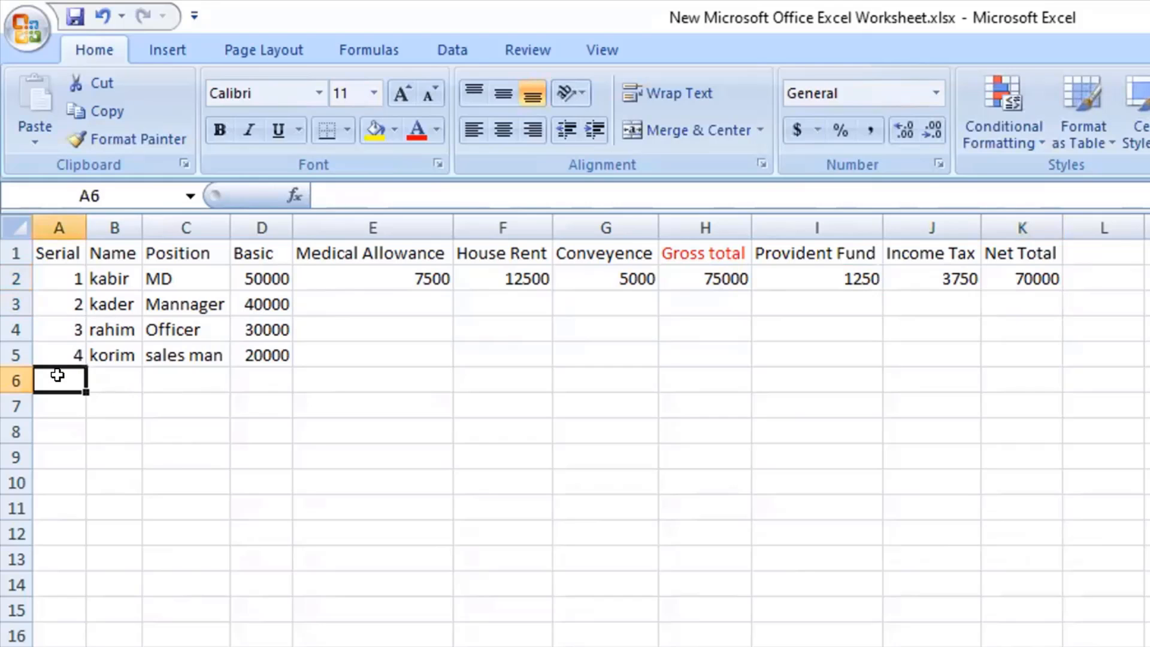
{"action": "type", "text": "5"}
{"action": "key", "text": "Return"}
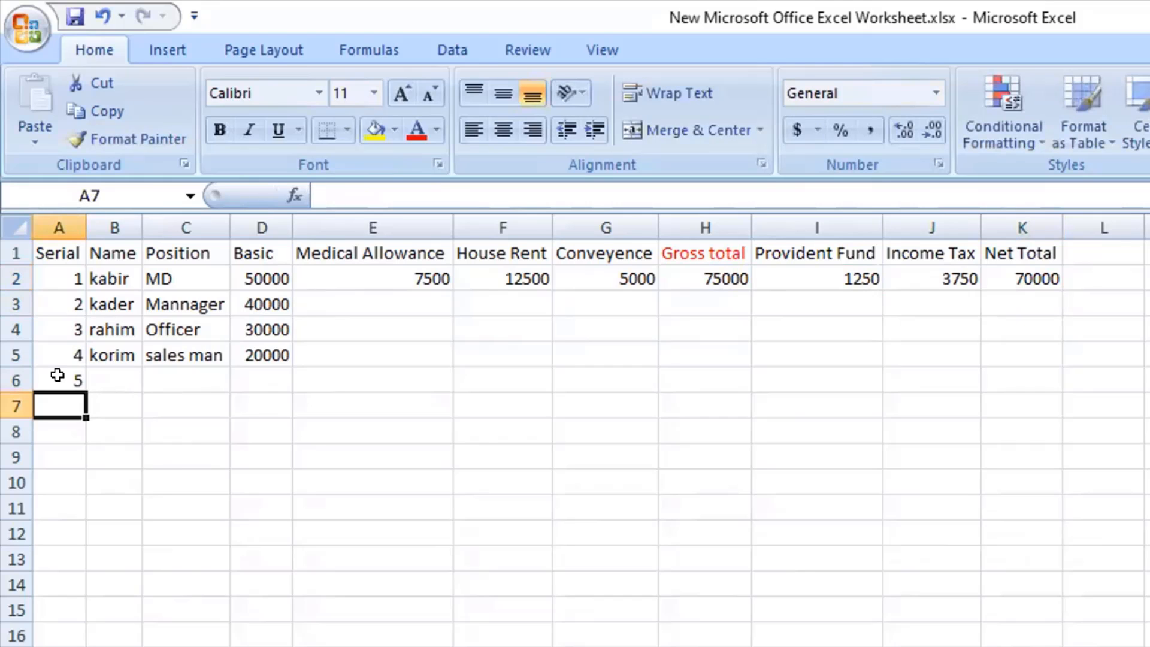
{"action": "key", "text": "Tab"}
{"action": "key", "text": "Left"}
{"action": "type", "text": "6"}
{"action": "key", "text": "Return"}
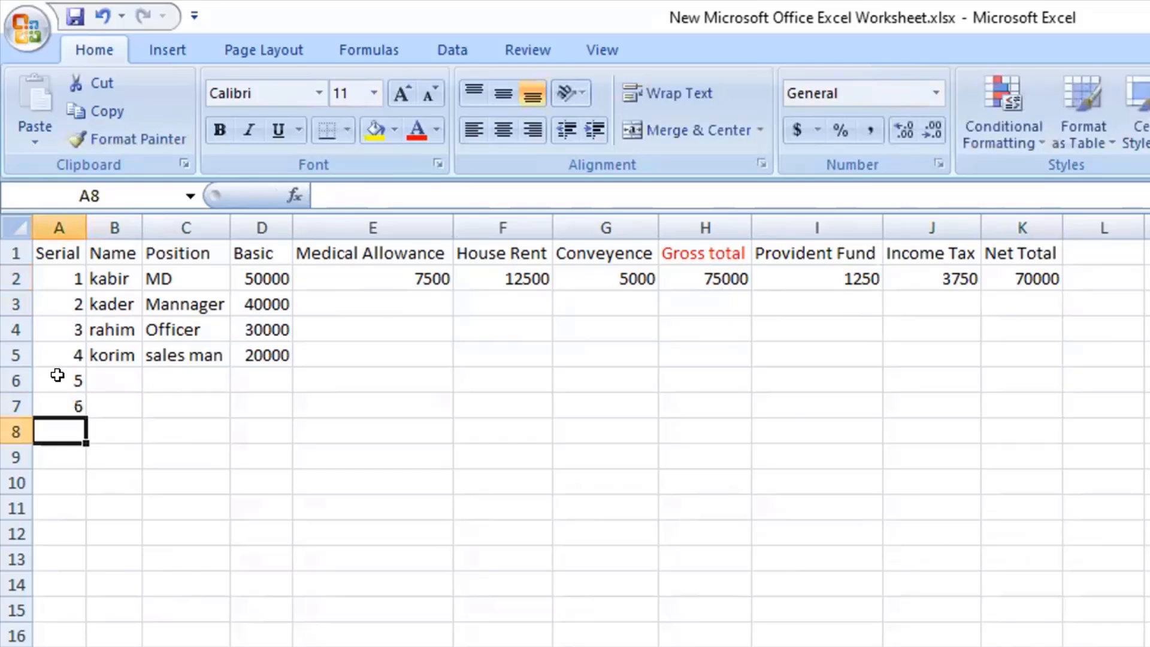
{"action": "type", "text": "7"}
{"action": "key", "text": "Return"}
{"action": "key", "text": "Return"}
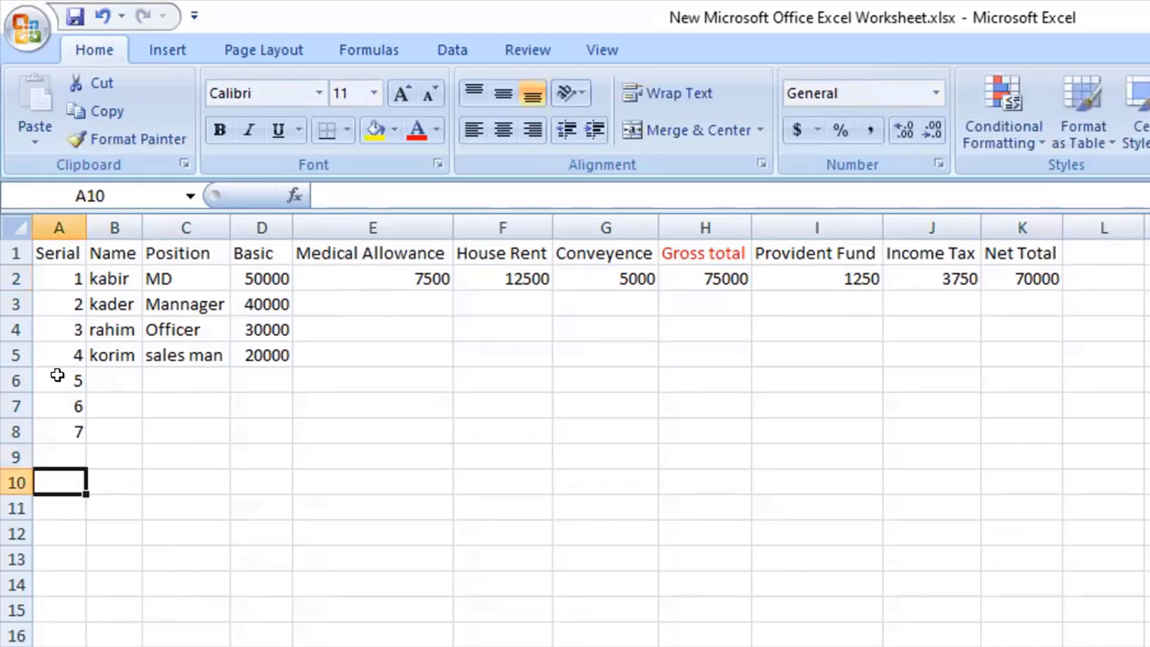
{"action": "key", "text": "Up"}
{"action": "type", "text": "8"}
{"action": "key", "text": "Return"}
{"action": "type", "text": "9"}
{"action": "key", "text": "Tab"}
Fill the Name cells B6 through B10 with the placeholder texts kajfdlk, akjjdfh, ajdf, adfa and dfd.
{"action": "key", "text": "Up"}
{"action": "key", "text": "Up"}
{"action": "key", "text": "Up"}
{"action": "key", "text": "Up"}
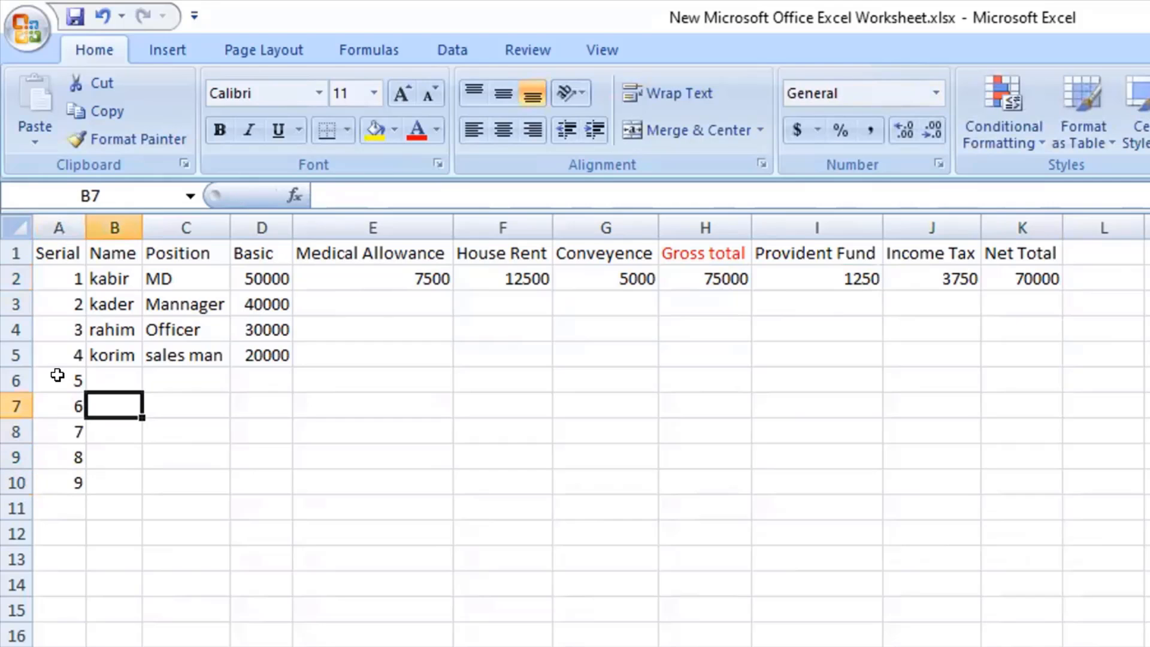
{"action": "type", "text": "kajfdlk"}
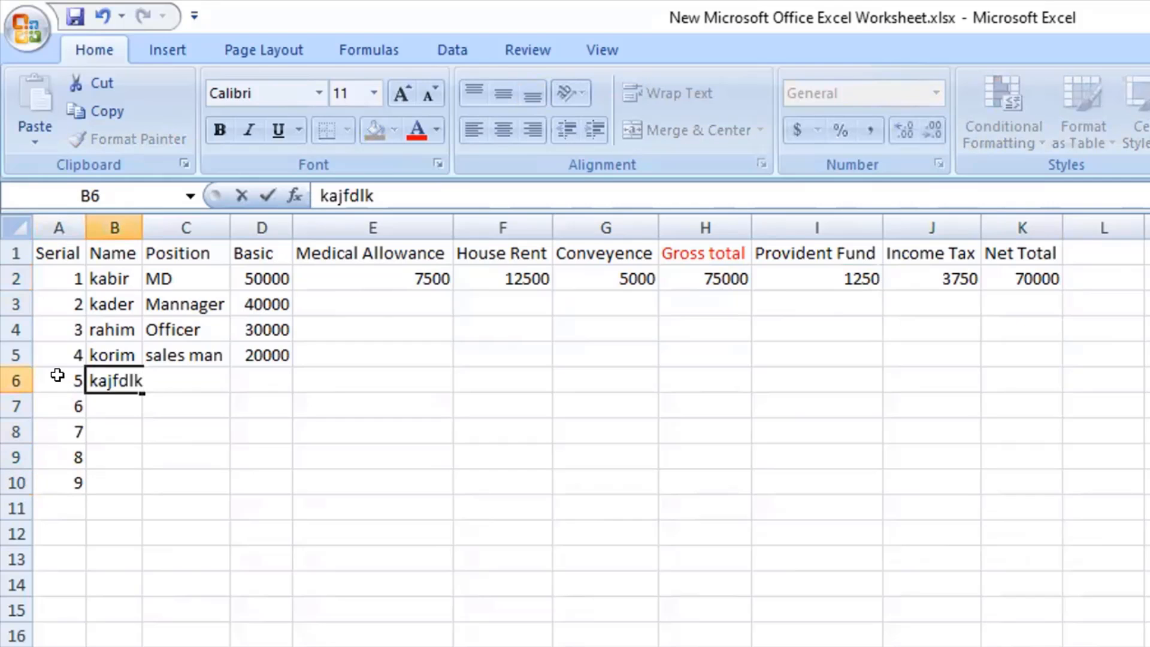
{"action": "key", "text": "Return"}
{"action": "type", "text": "akjjdfhka"}
{"action": "key", "text": "BackSpace"}
{"action": "key", "text": "BackSpace"}
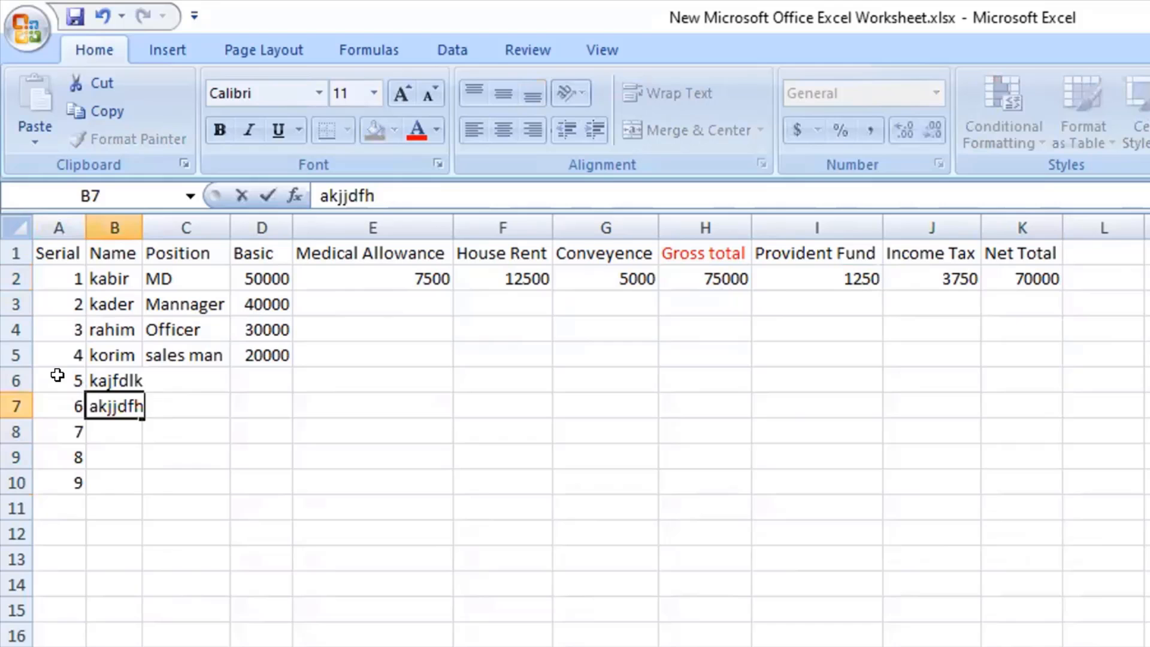
{"action": "key", "text": "Left"}
{"action": "key", "text": "Down"}
{"action": "key", "text": "Right"}
{"action": "type", "text": "ajdf"}
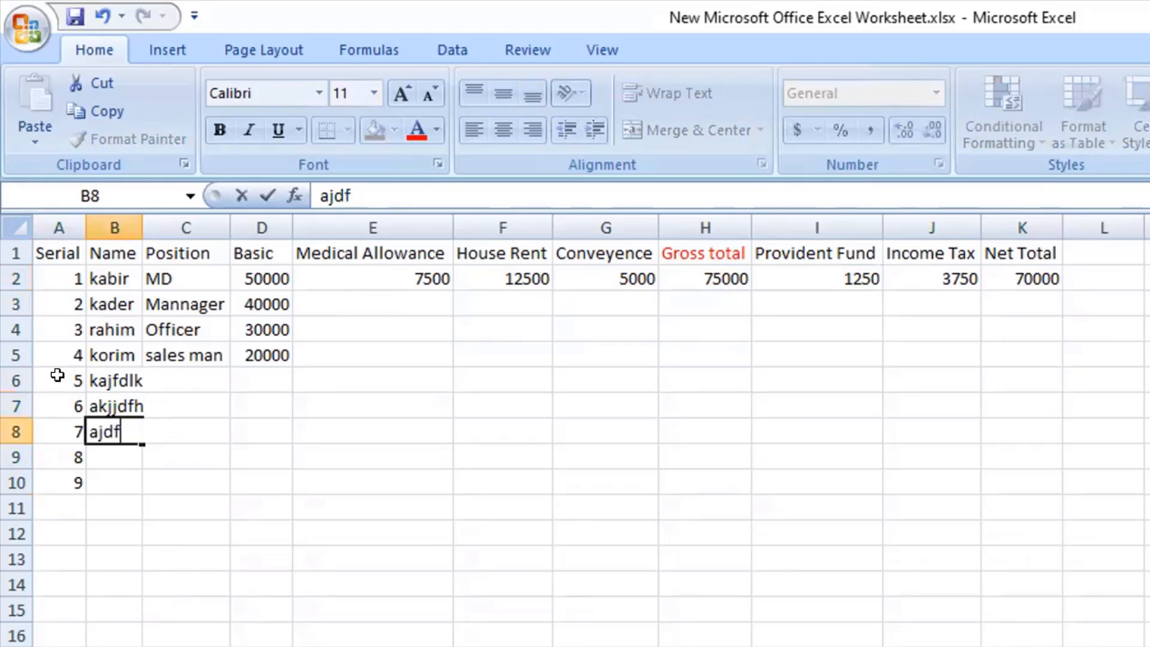
{"action": "key", "text": "Return"}
{"action": "type", "text": "adfa"}
{"action": "key", "text": "Return"}
{"action": "type", "text": "dfd"}
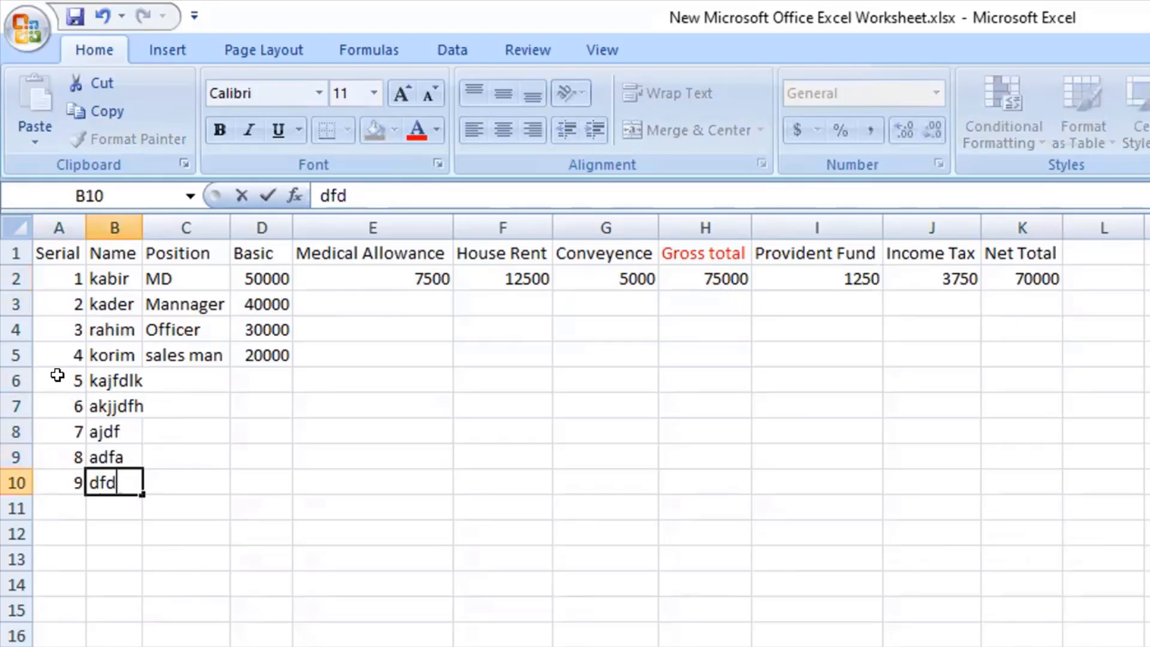
{"action": "key", "text": "Return"}
Fill the Position cells C6 through C10 with the placeholder texts dfad, dfd, dfad, dfff and adfaf.
{"action": "key", "text": "Right"}
{"action": "key", "text": "Up"}
{"action": "key", "text": "Up"}
{"action": "key", "text": "Up"}
{"action": "key", "text": "Up"}
{"action": "key", "text": "Up"}
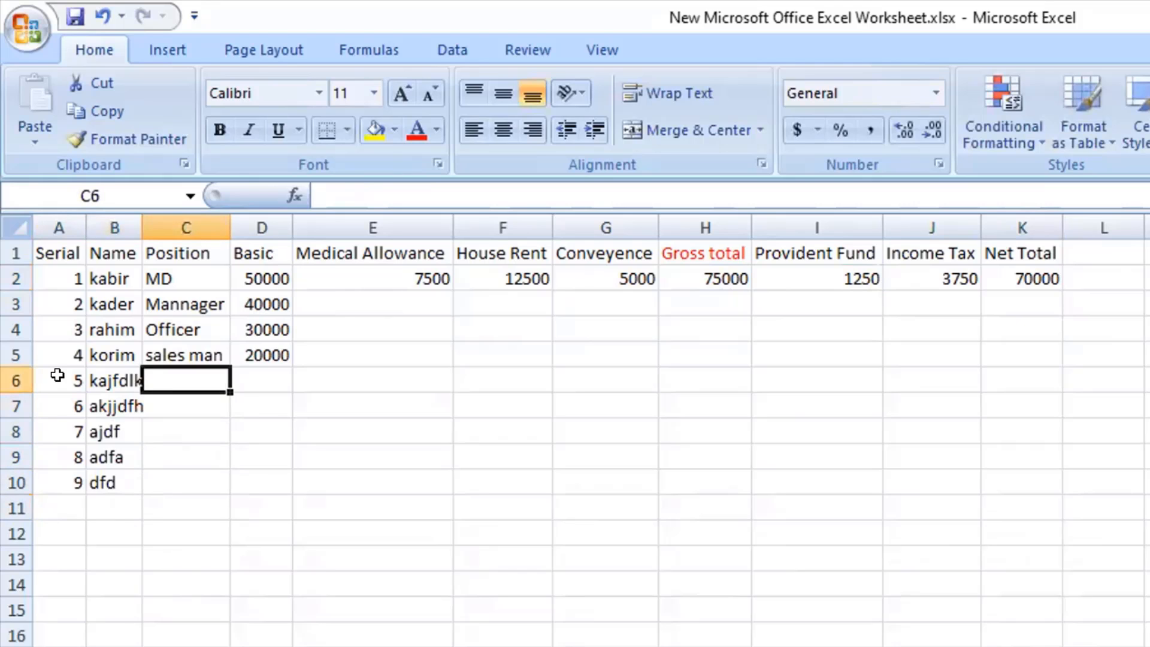
{"action": "type", "text": "dfad"}
{"action": "key", "text": "Return"}
{"action": "type", "text": "dfd"}
{"action": "key", "text": "Return"}
{"action": "type", "text": "dfad"}
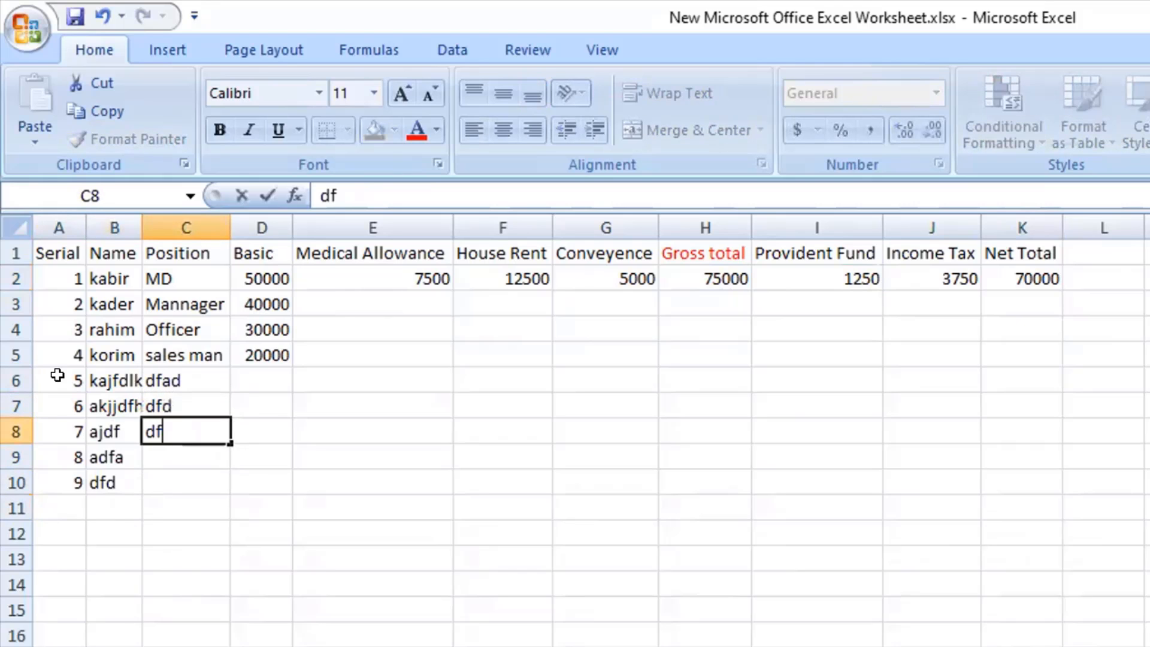
{"action": "key", "text": "Return"}
{"action": "type", "text": "dfff"}
{"action": "key", "text": "Return"}
{"action": "type", "text": "a"}
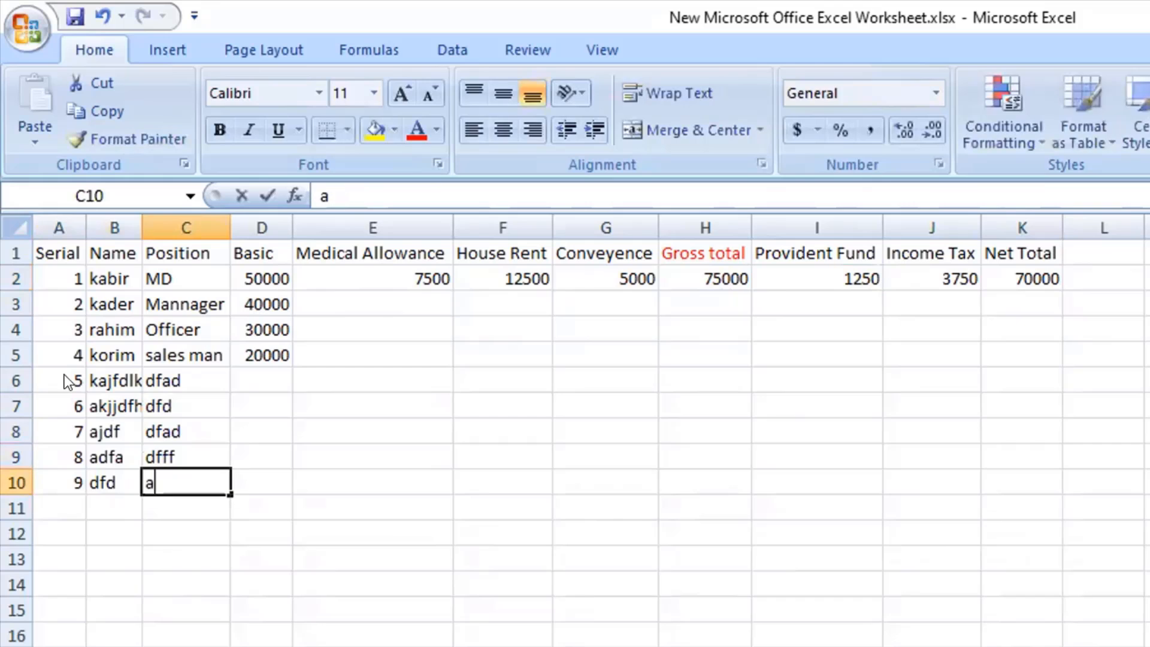
{"action": "type", "text": "dfaf"}
{"action": "key", "text": "Right"}
Enter the Basic salaries 19000, 17000, 16000, 15000 and 10000 in cells D6 through D10.
{"action": "key", "text": "Up"}
{"action": "key", "text": "Up"}
{"action": "key", "text": "Up"}
{"action": "key", "text": "Up"}
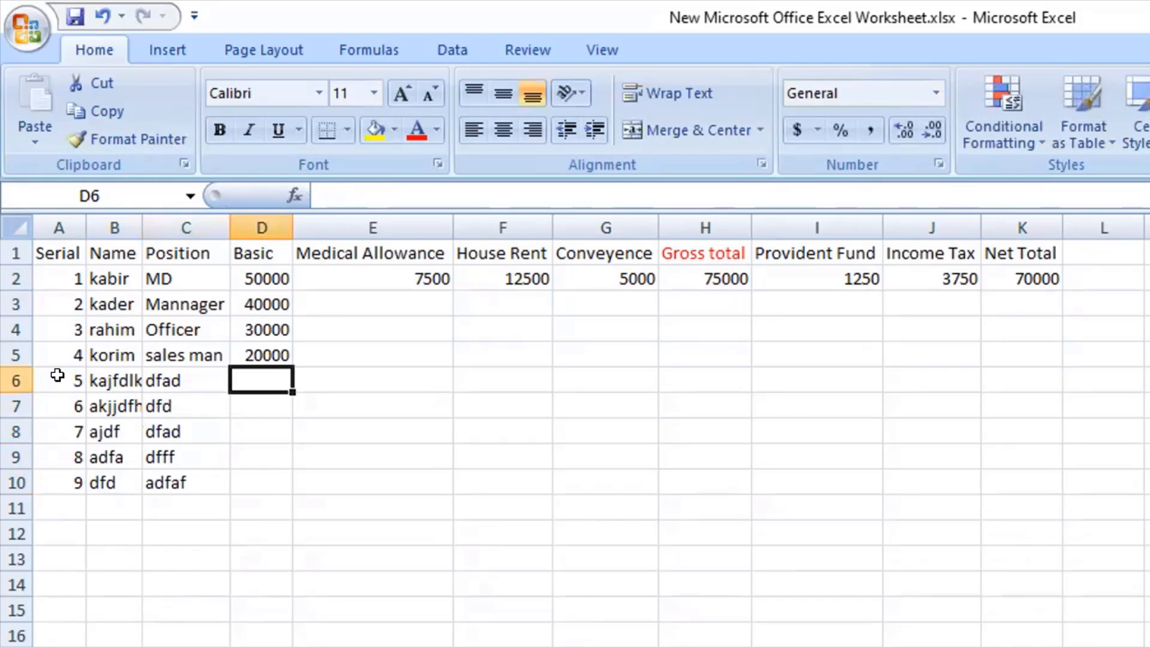
{"action": "type", "text": "19000"}
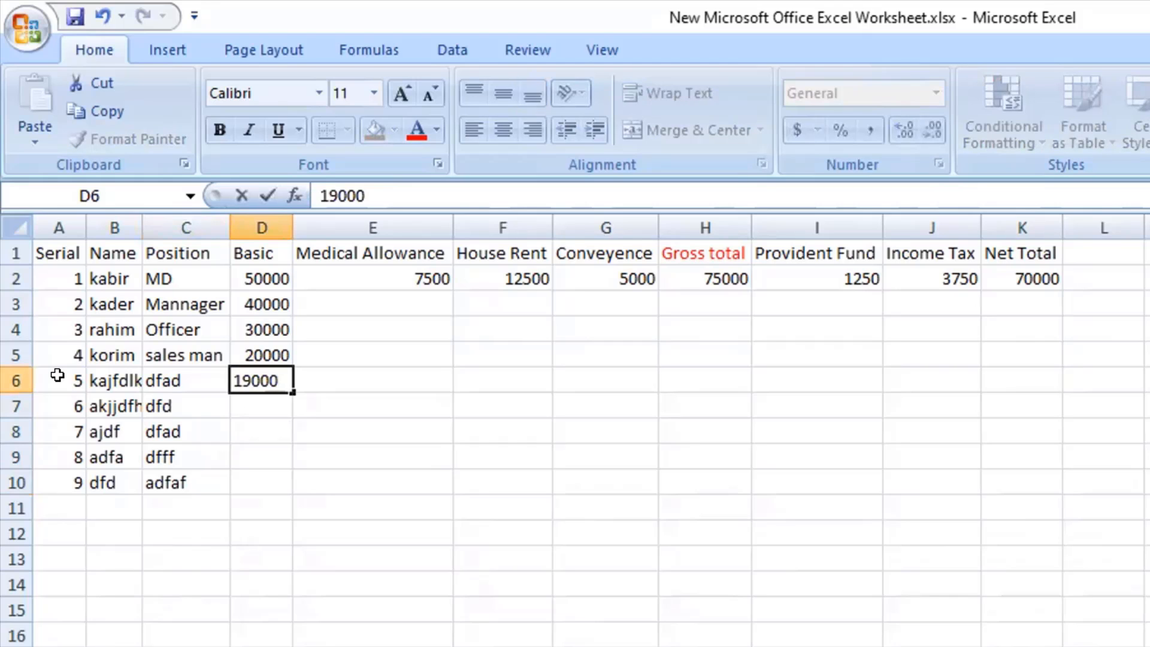
{"action": "key", "text": "Return"}
{"action": "type", "text": "17000"}
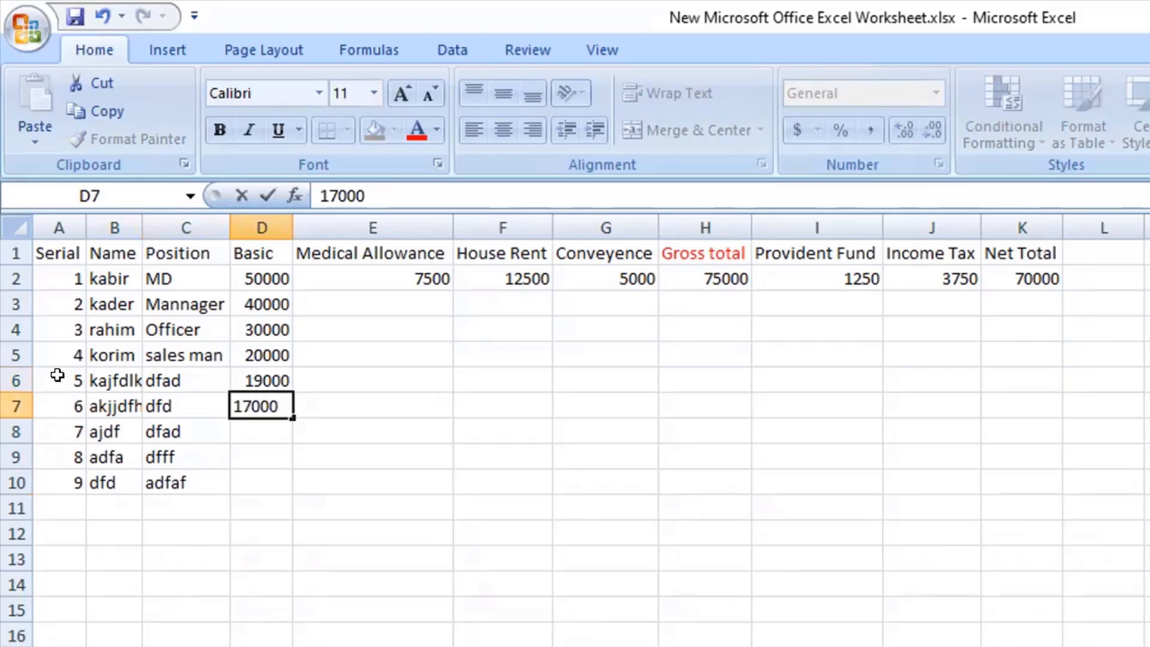
{"action": "key", "text": "Return"}
{"action": "type", "text": "16"}
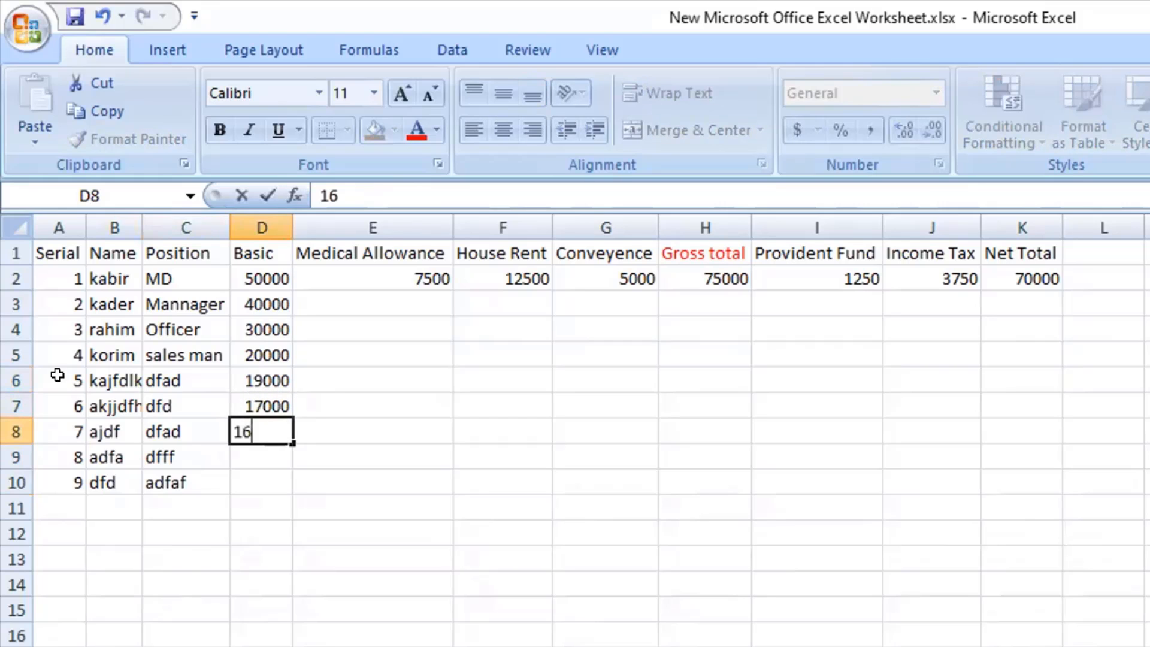
{"action": "type", "text": "000"}
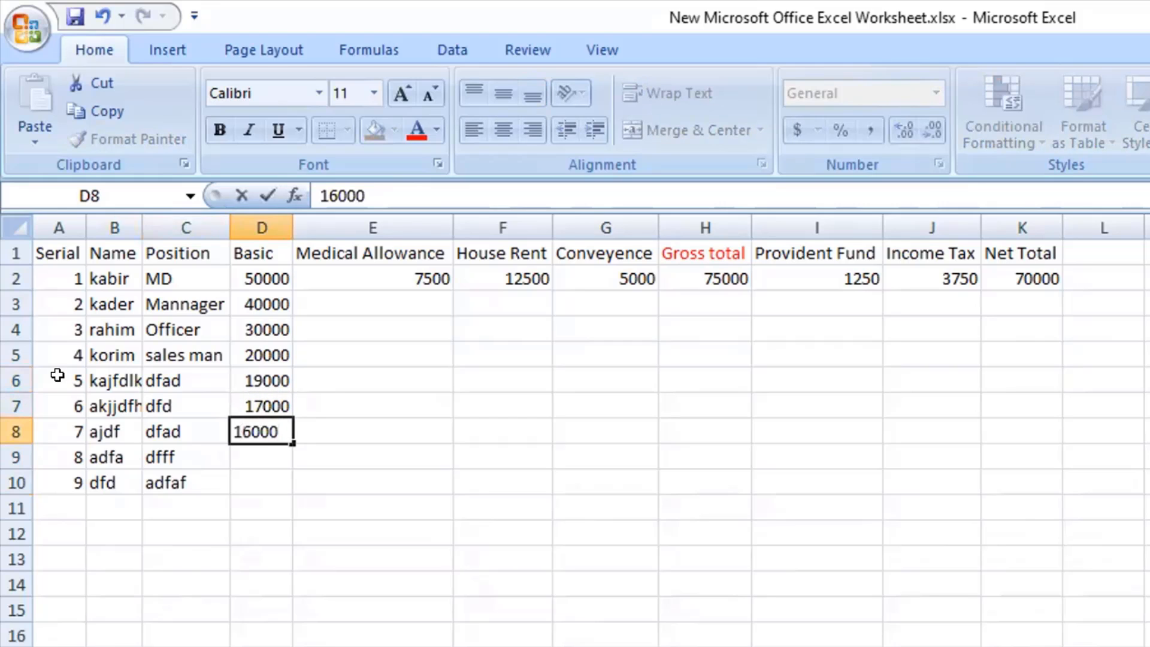
{"action": "key", "text": "Return"}
{"action": "type", "text": "15000"}
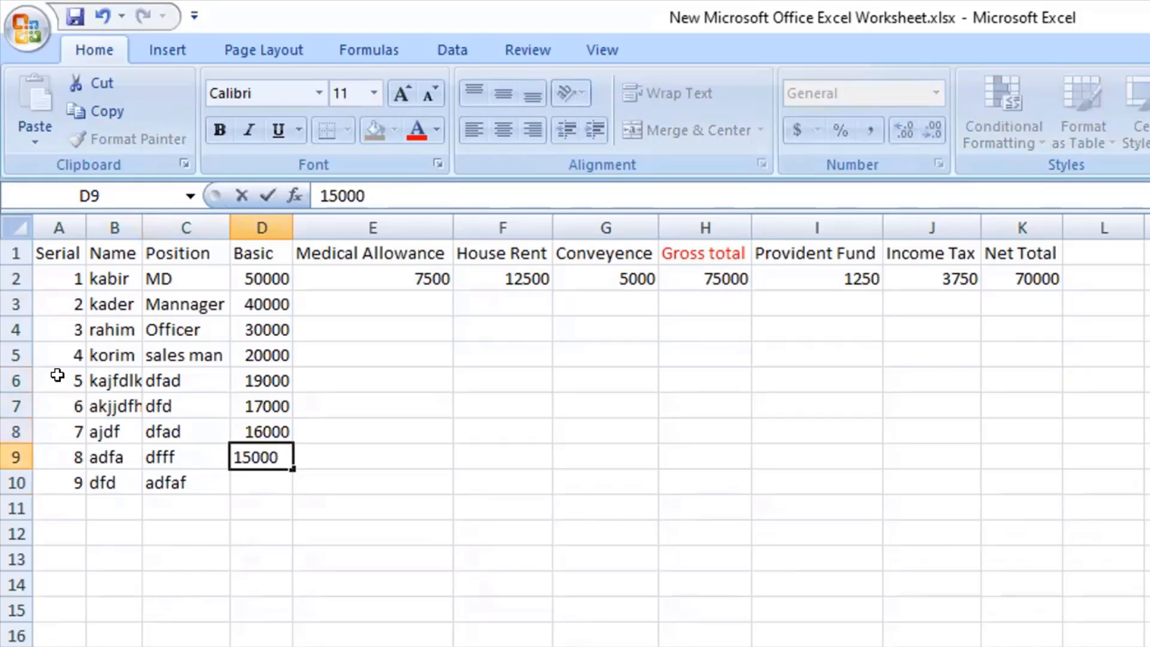
{"action": "key", "text": "Return"}
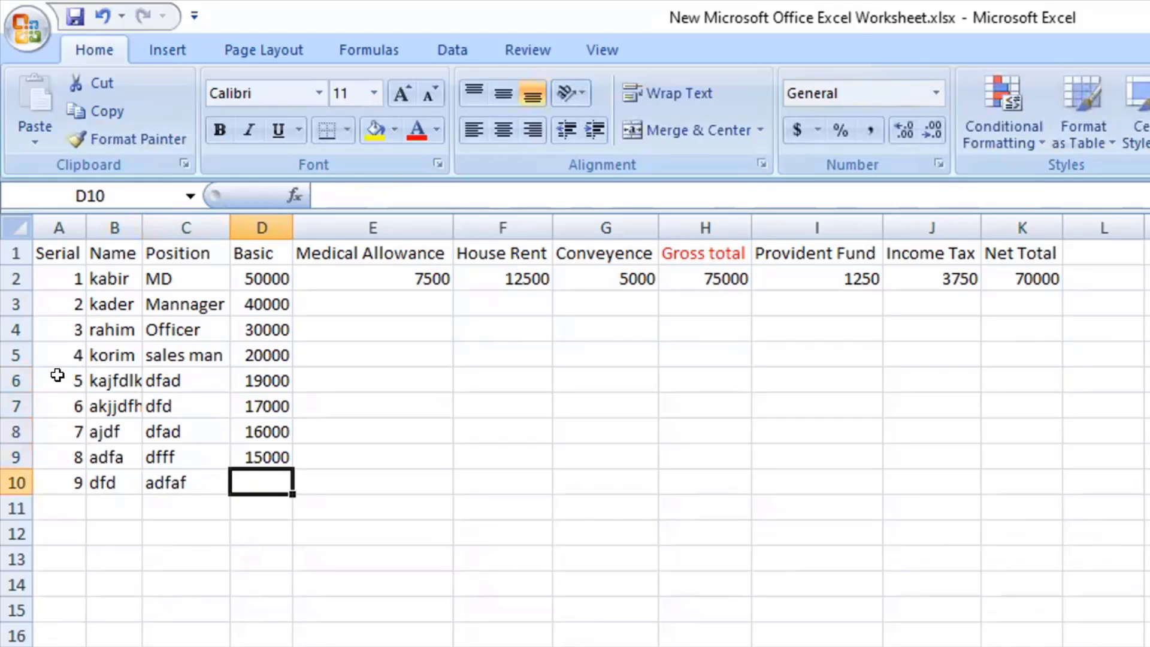
{"action": "type", "text": "10000"}
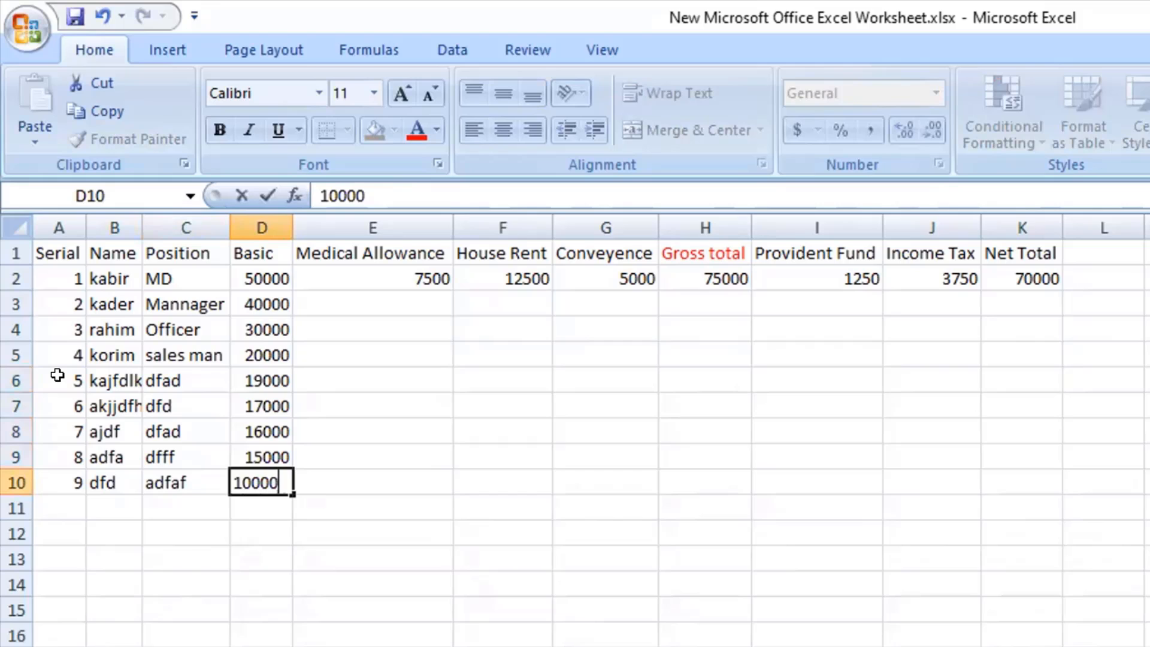
{"action": "key", "text": "Tab"}
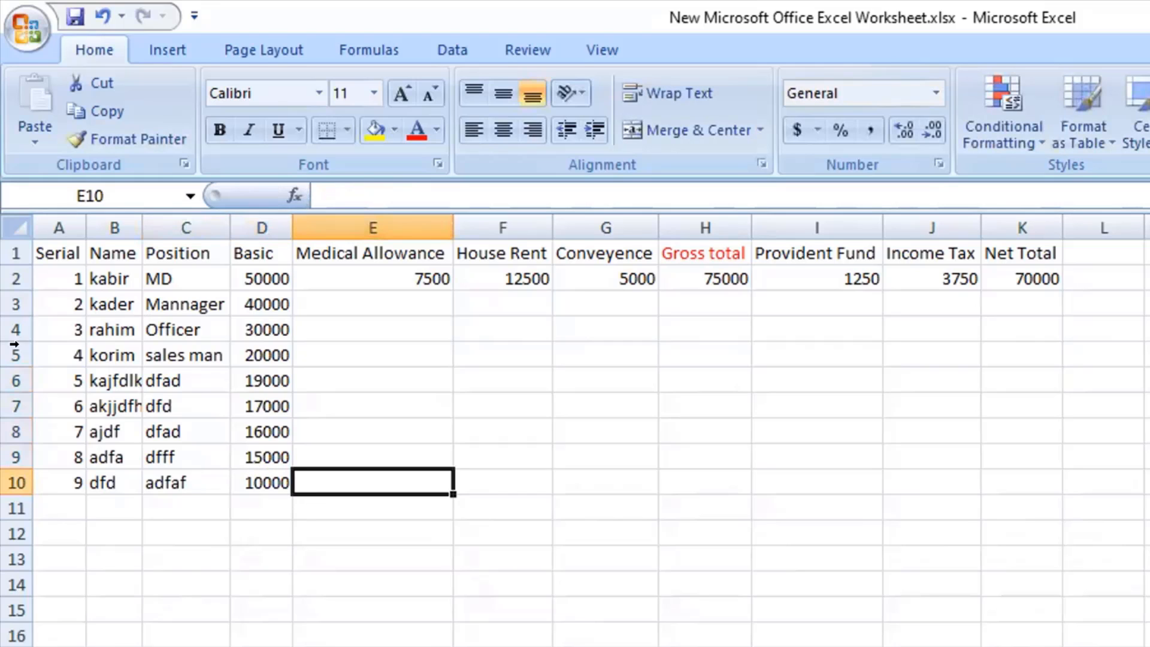
Fill the Medical Allowance formula from E2 down through E10 for all employees.
{"action": "left_click", "coordinate": [415, 277]}
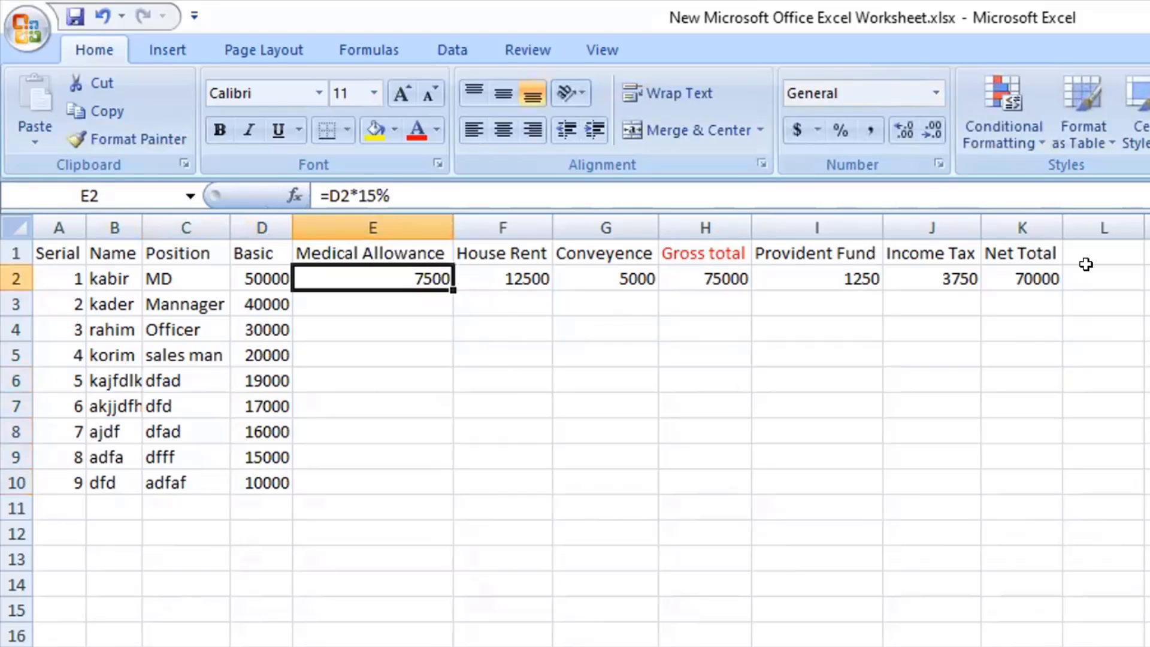
{"action": "left_click_drag", "start_coordinate": [1078, 268], "coordinate": [74, 276]}
{"action": "left_click", "coordinate": [444, 398]}
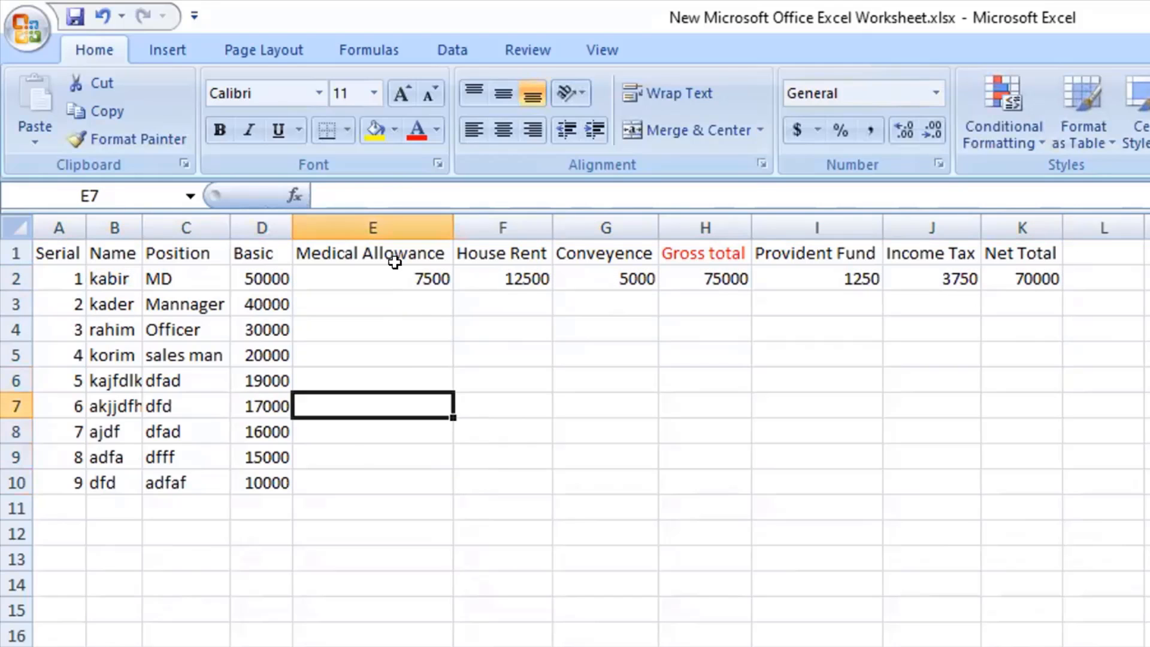
{"action": "left_click", "coordinate": [394, 264]}
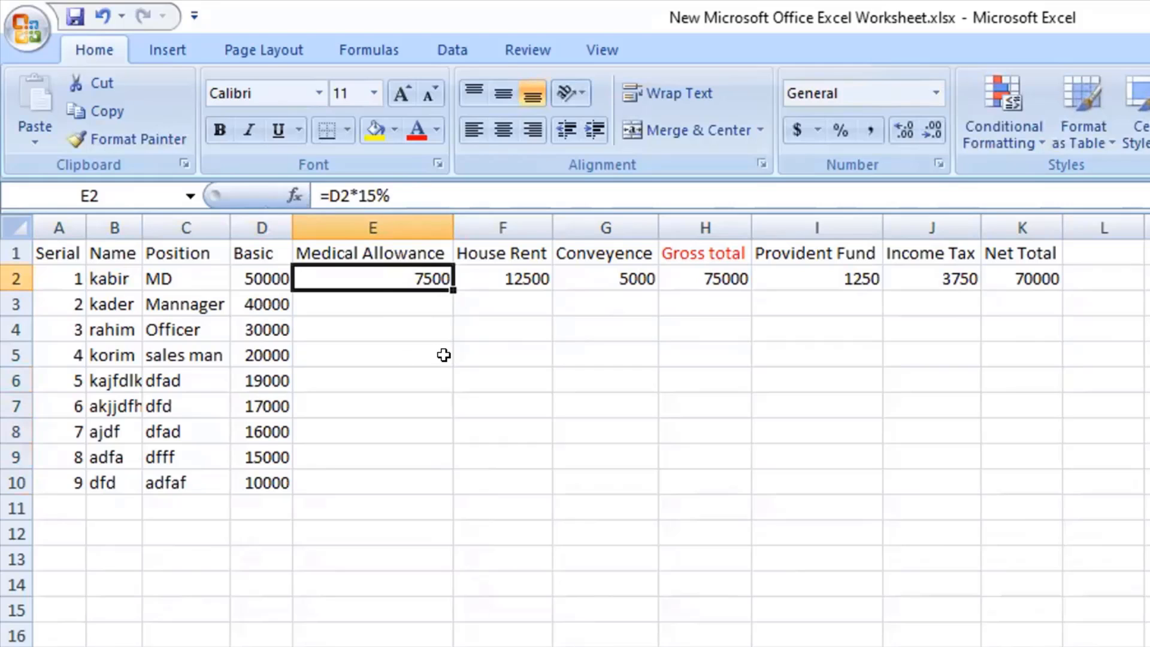
{"action": "double_click", "coordinate": [447, 281]}
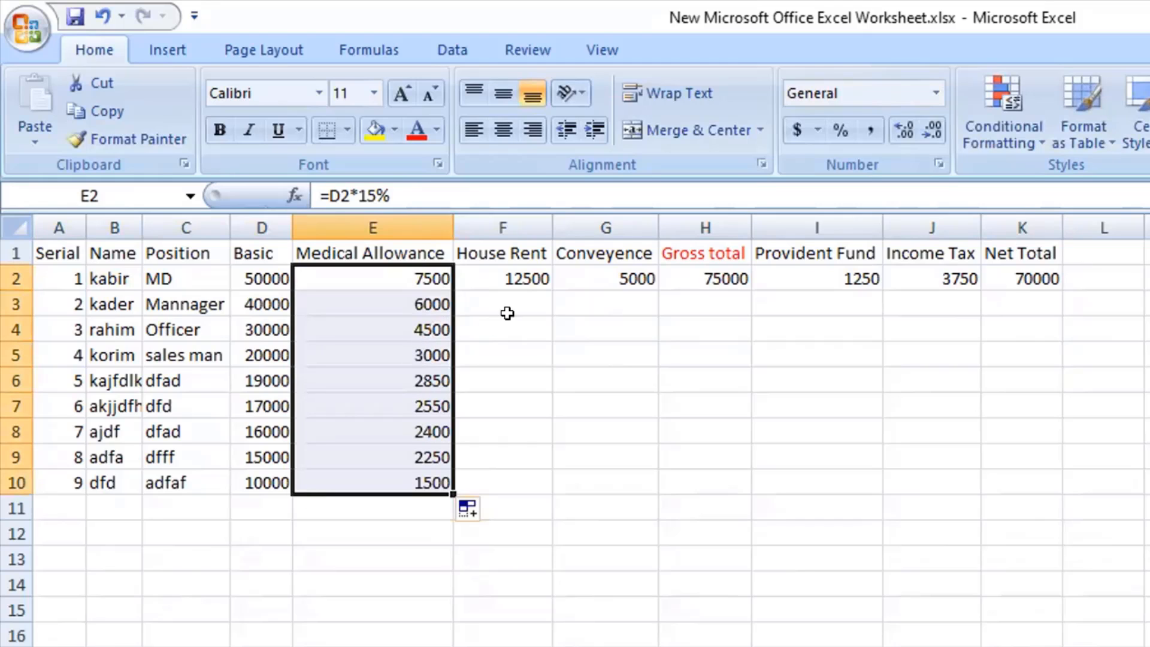
Fill the House Rent formula in F2 and the Conveyence formula in G2 down through row 10.
{"action": "left_click", "coordinate": [517, 276]}
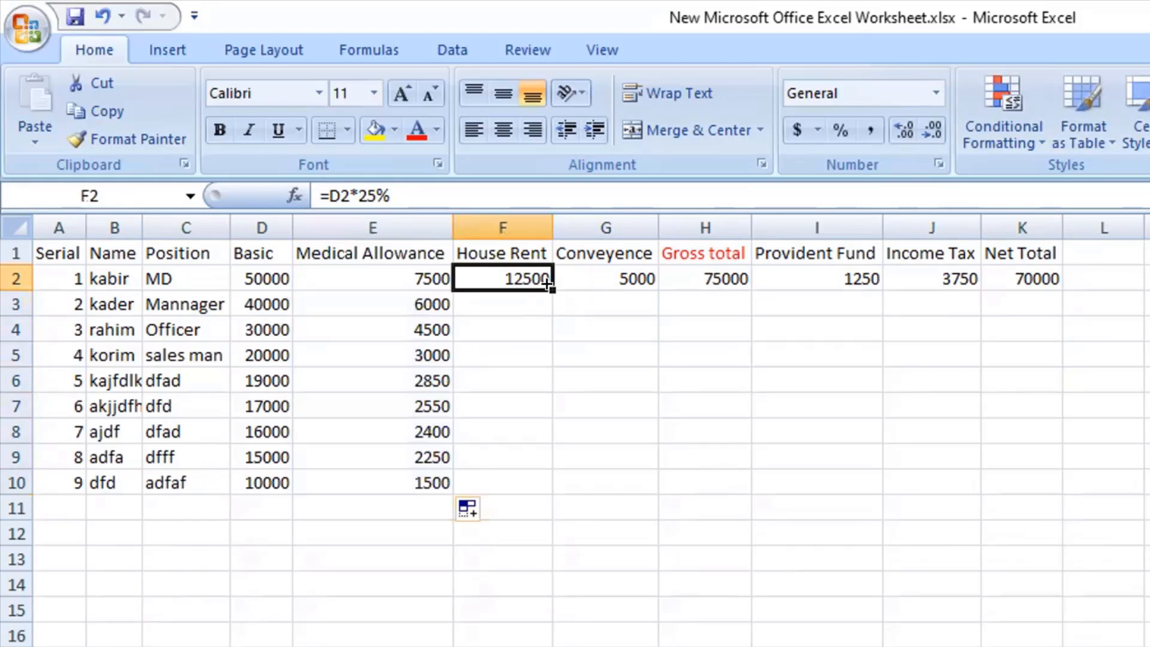
{"action": "double_click", "coordinate": [549, 287]}
{"action": "left_click", "coordinate": [584, 274]}
{"action": "double_click", "coordinate": [655, 288]}
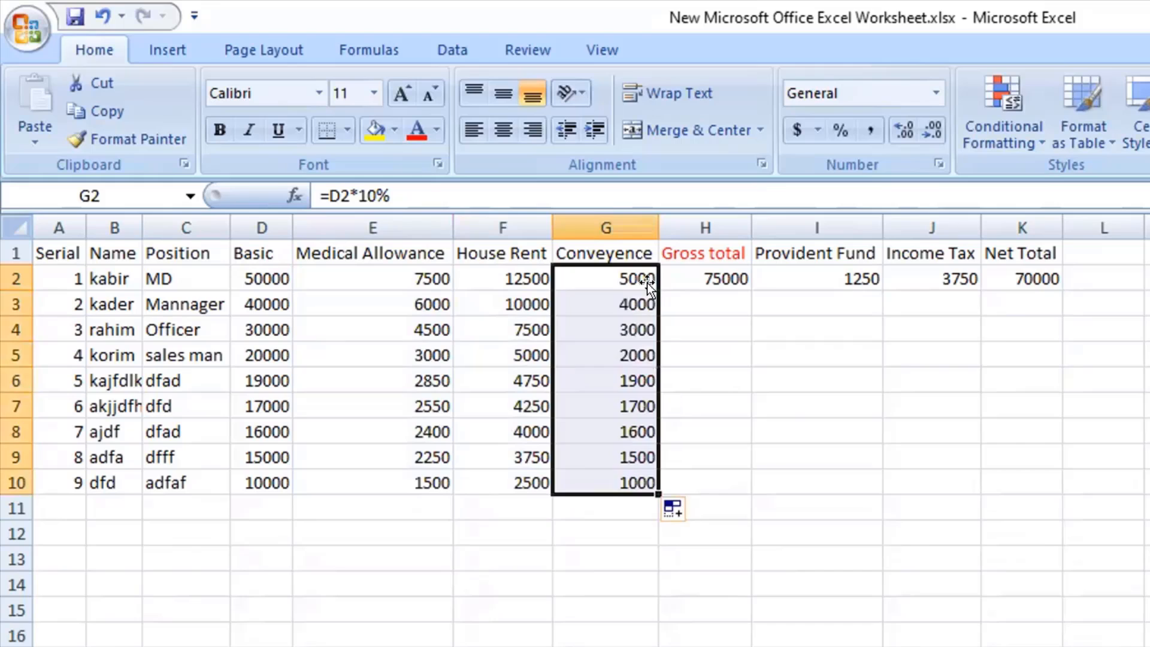
Fill the Gross total formula in H2 and the Provident Fund formula in I2 down through row 10.
{"action": "left_click", "coordinate": [694, 274]}
{"action": "double_click", "coordinate": [747, 288]}
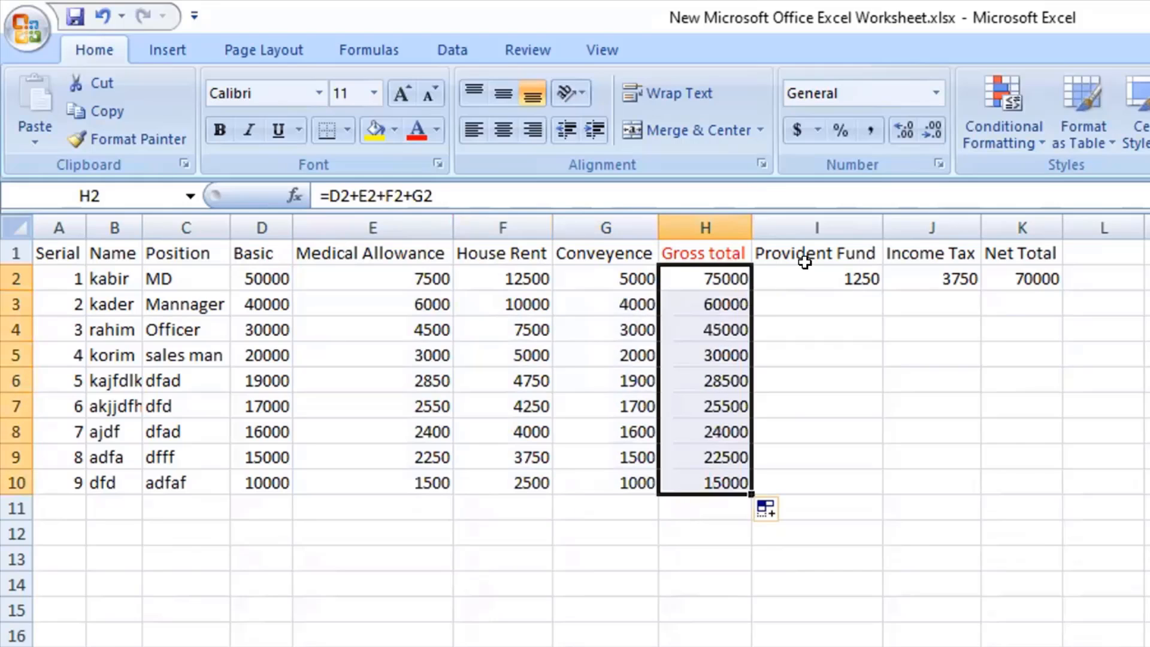
{"action": "left_click", "coordinate": [832, 280]}
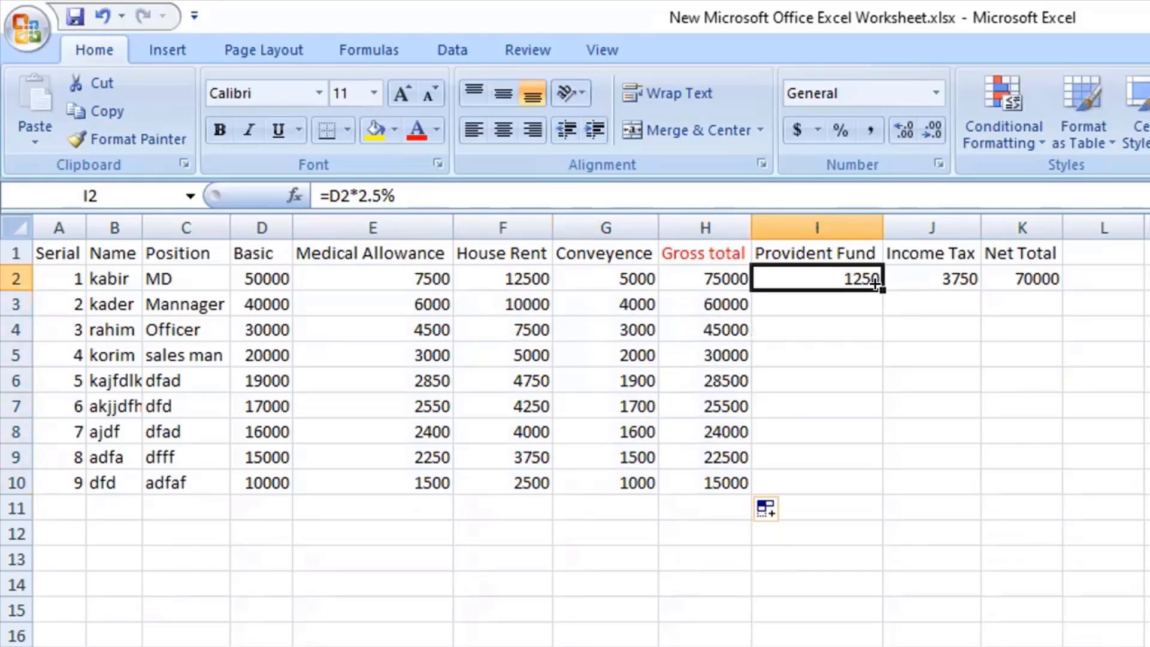
{"action": "double_click", "coordinate": [881, 288]}
Fill the Income Tax formula in J2 and the Net Total formula in K2 down through row 10.
{"action": "left_click", "coordinate": [933, 279]}
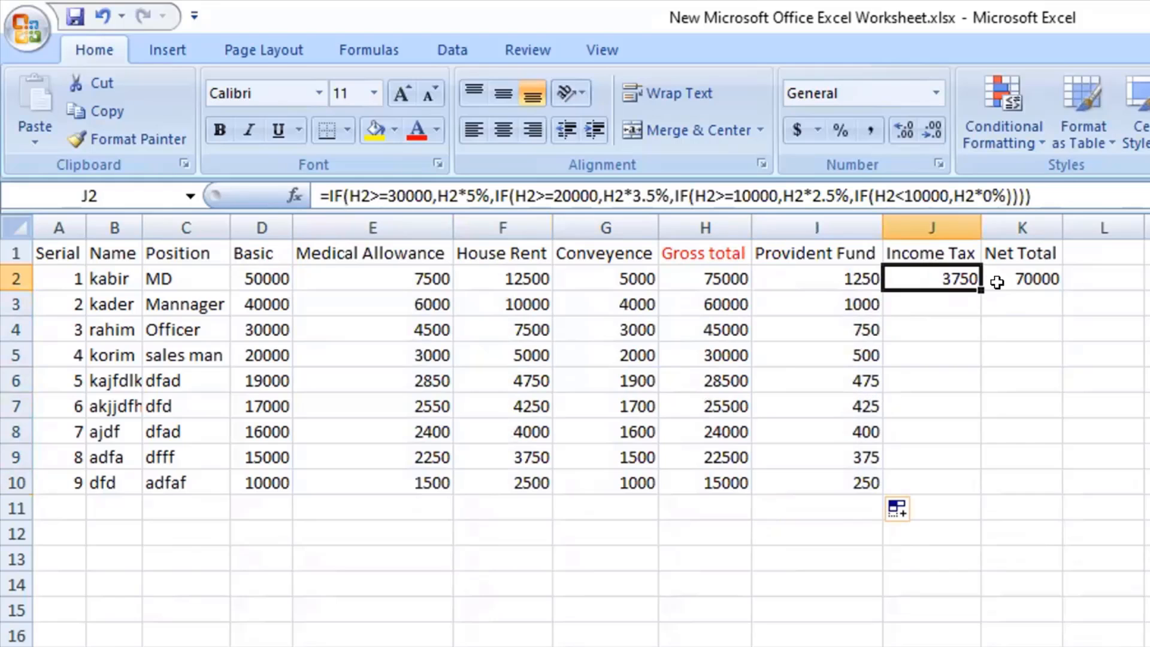
{"action": "double_click", "coordinate": [980, 289]}
{"action": "left_click", "coordinate": [1013, 277]}
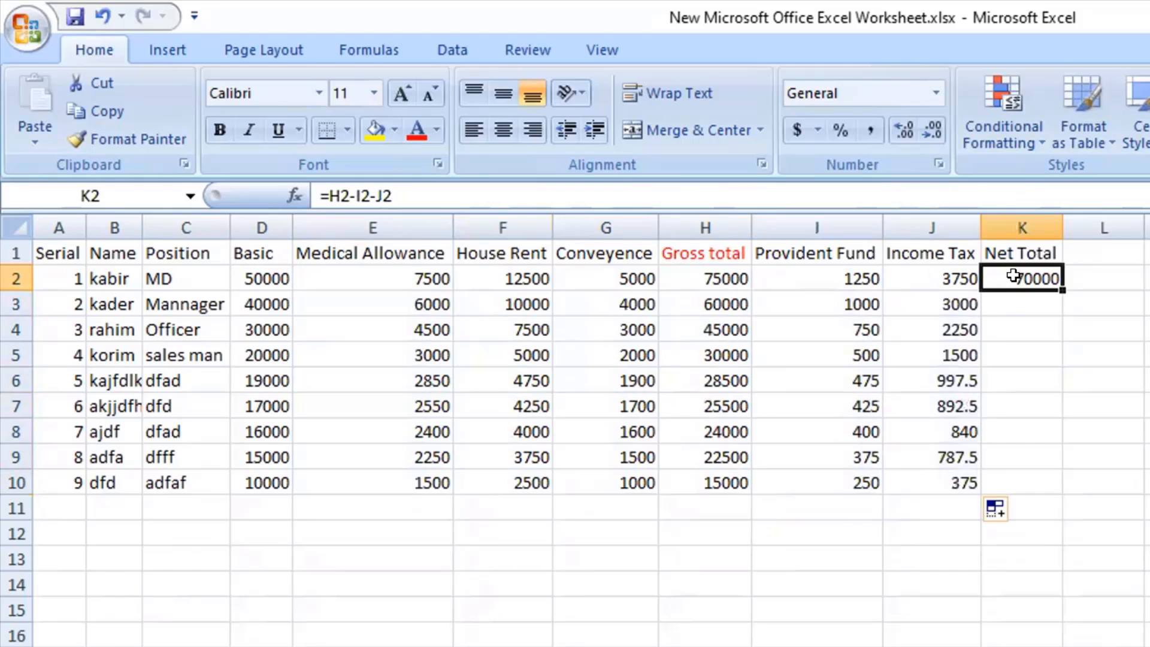
{"action": "double_click", "coordinate": [1056, 285]}
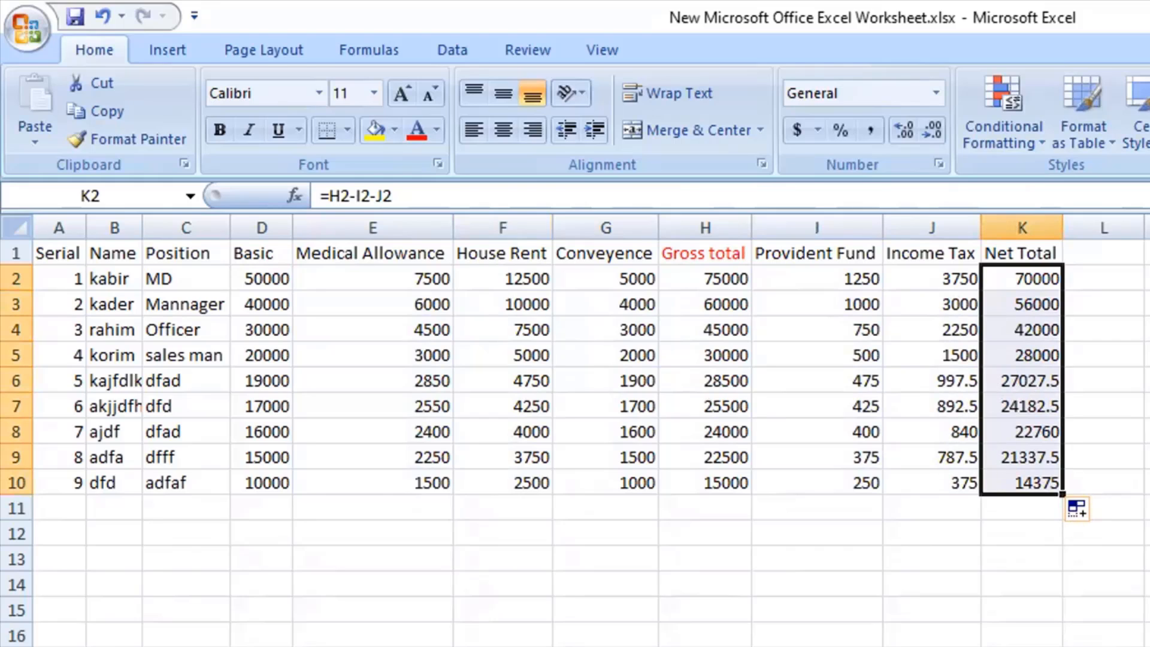
Examine the filled formulas and amounts in rows 9 and 10 and in the Provident Fund column.
{"action": "left_click", "coordinate": [1027, 478]}
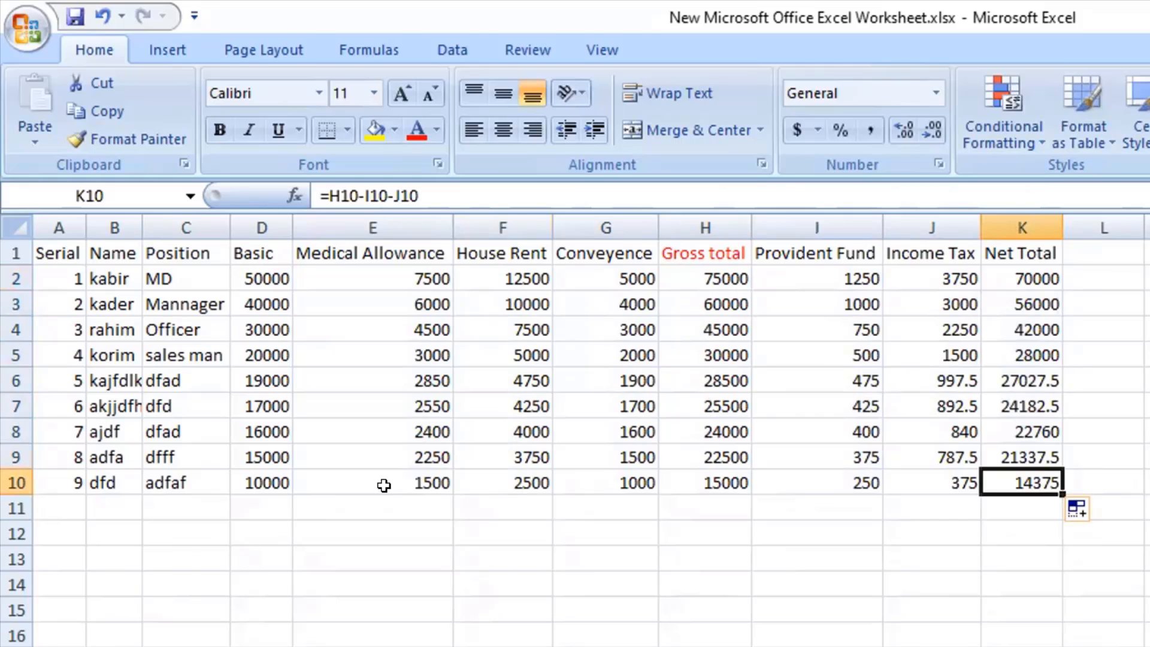
{"action": "left_click_drag", "start_coordinate": [383, 482], "coordinate": [838, 500]}
{"action": "left_click", "coordinate": [1056, 477]}
{"action": "left_click", "coordinate": [1048, 460]}
{"action": "left_click", "coordinate": [915, 457]}
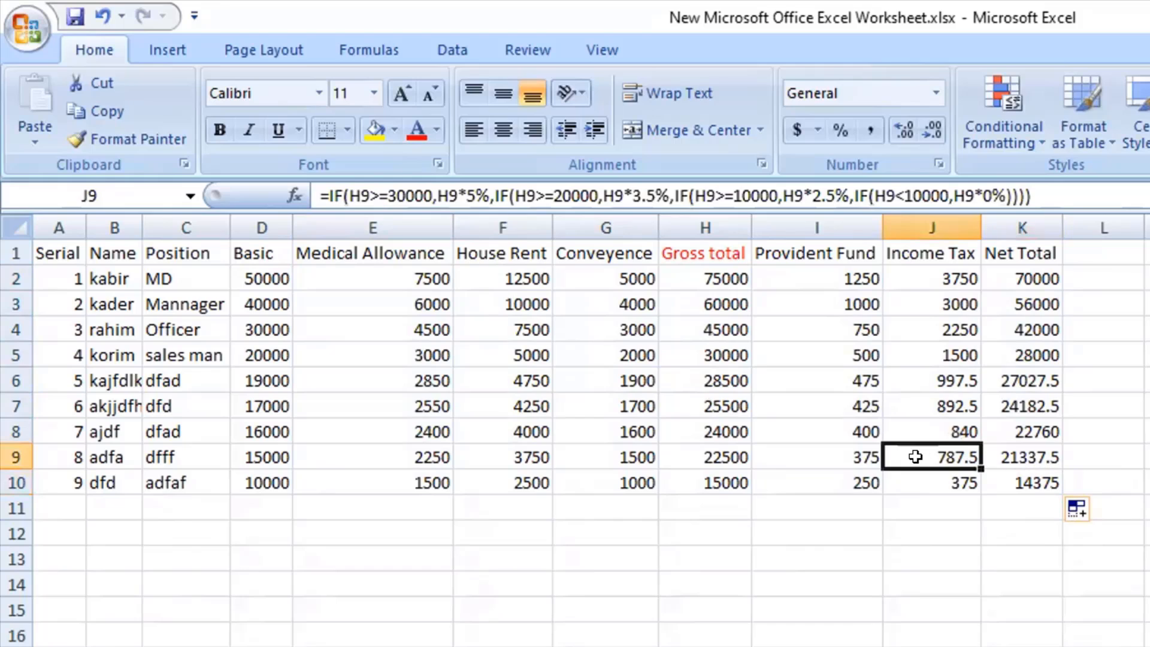
{"action": "left_click", "coordinate": [825, 458]}
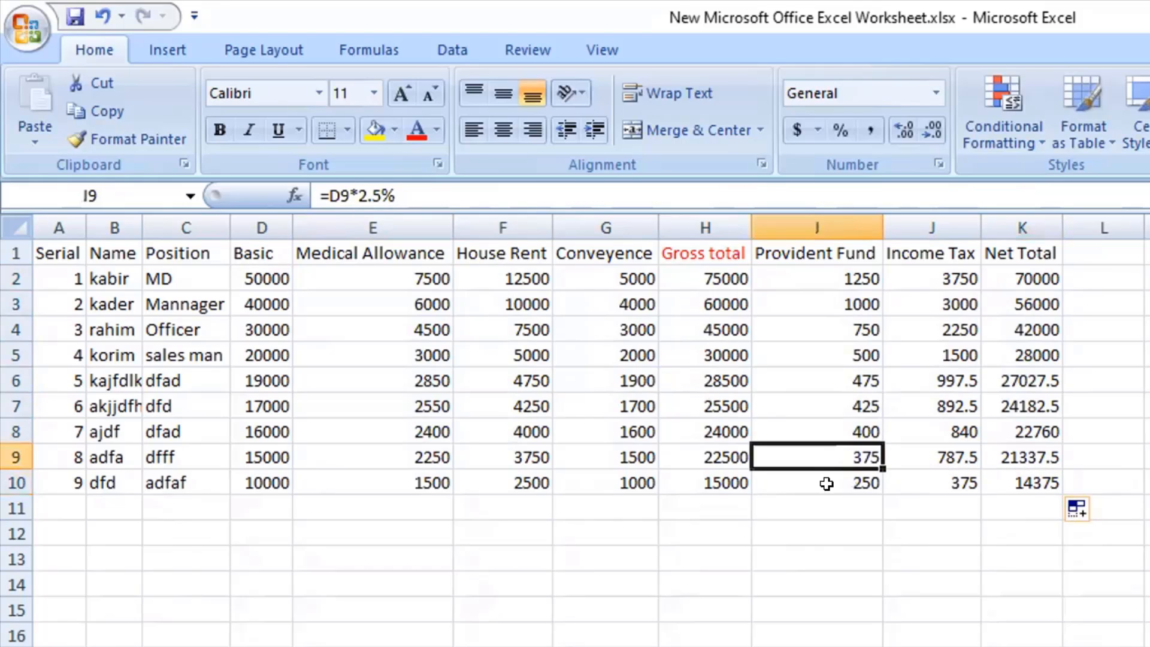
{"action": "left_click_drag", "start_coordinate": [824, 271], "coordinate": [823, 483]}
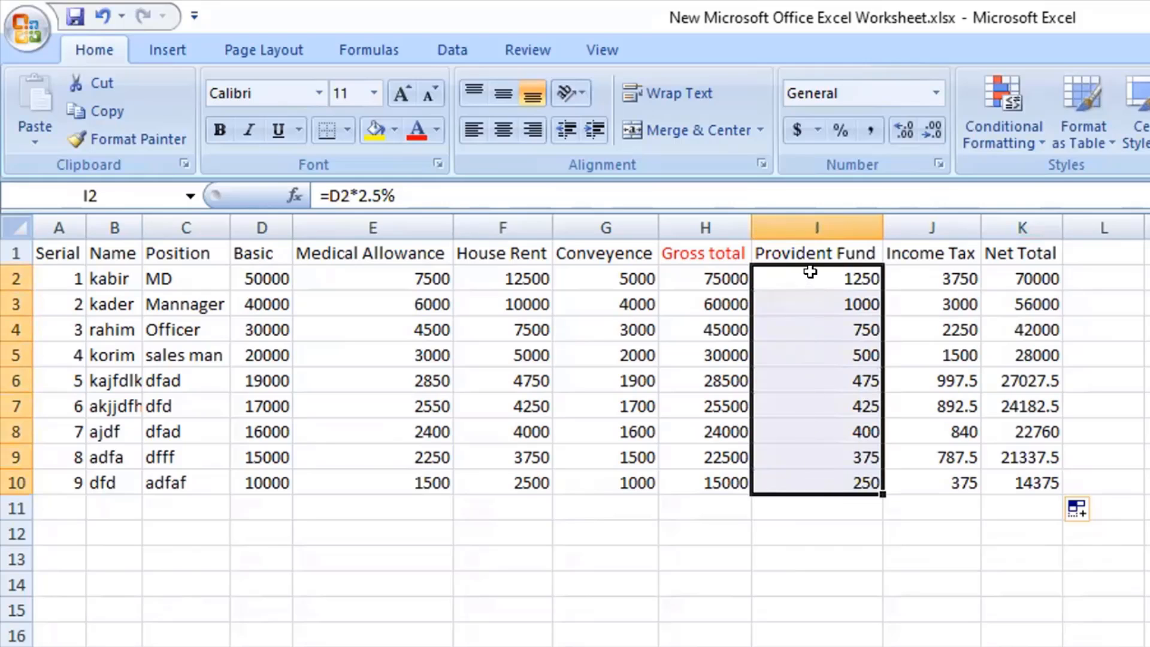
{"action": "left_click_drag", "start_coordinate": [810, 273], "coordinate": [829, 507]}
{"action": "left_click", "coordinate": [1149, 457]}
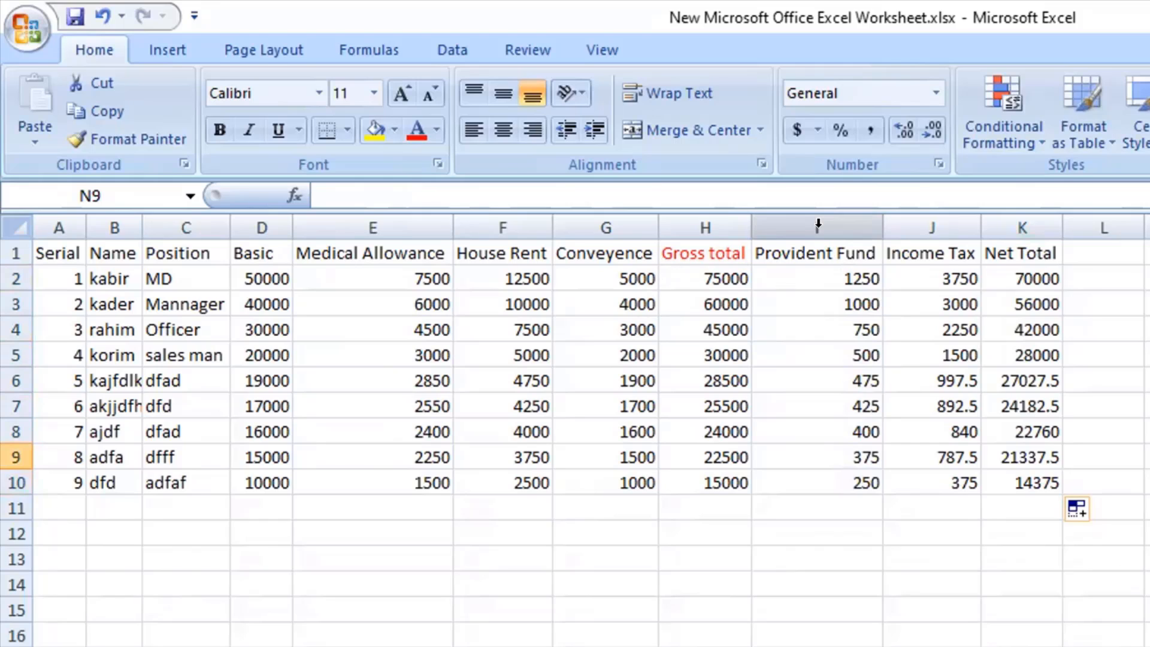
Colour the Net Total heading in K1 red to match the Gross total heading.
{"action": "left_click", "coordinate": [1009, 242]}
{"action": "left_click", "coordinate": [414, 129]}
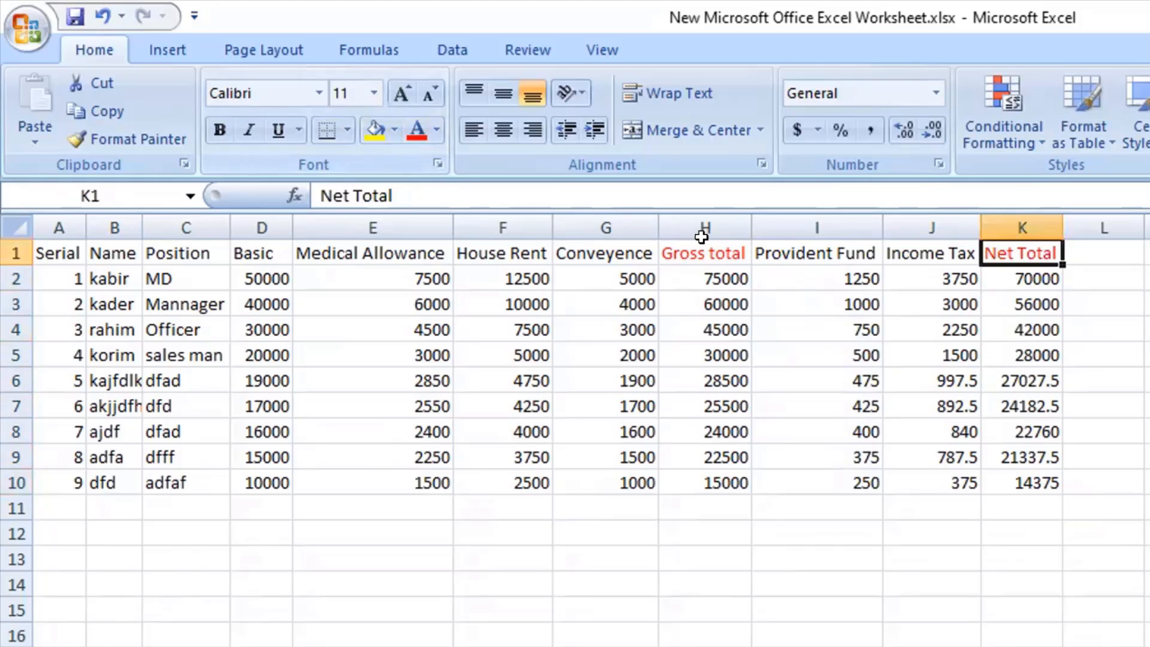
{"action": "left_click", "coordinate": [690, 251]}
{"action": "left_click", "coordinate": [1027, 250]}
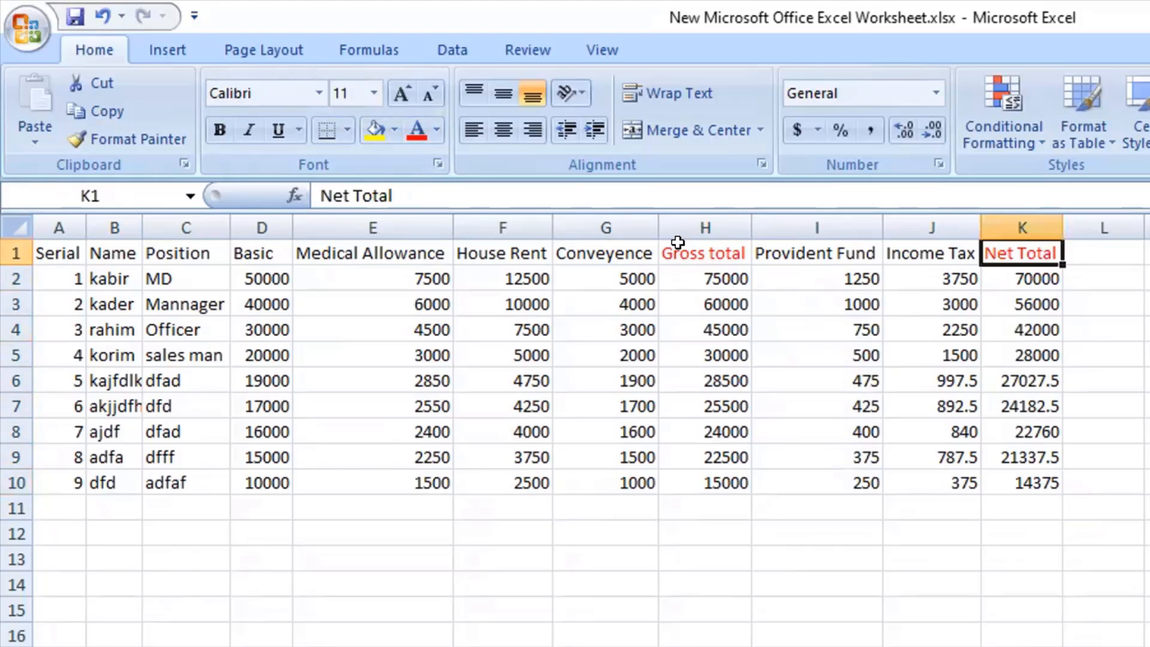
{"action": "left_click_drag", "start_coordinate": [683, 251], "coordinate": [701, 477]}
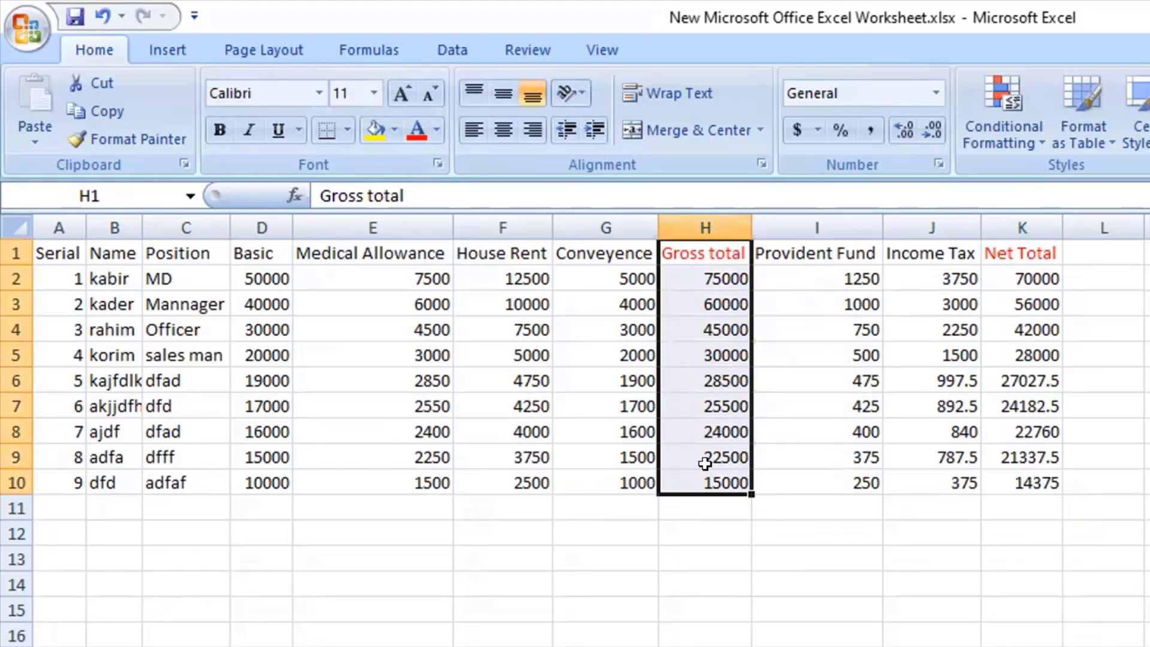
{"action": "left_click_drag", "start_coordinate": [801, 253], "coordinate": [867, 482]}
{"action": "left_click_drag", "start_coordinate": [916, 254], "coordinate": [965, 481]}
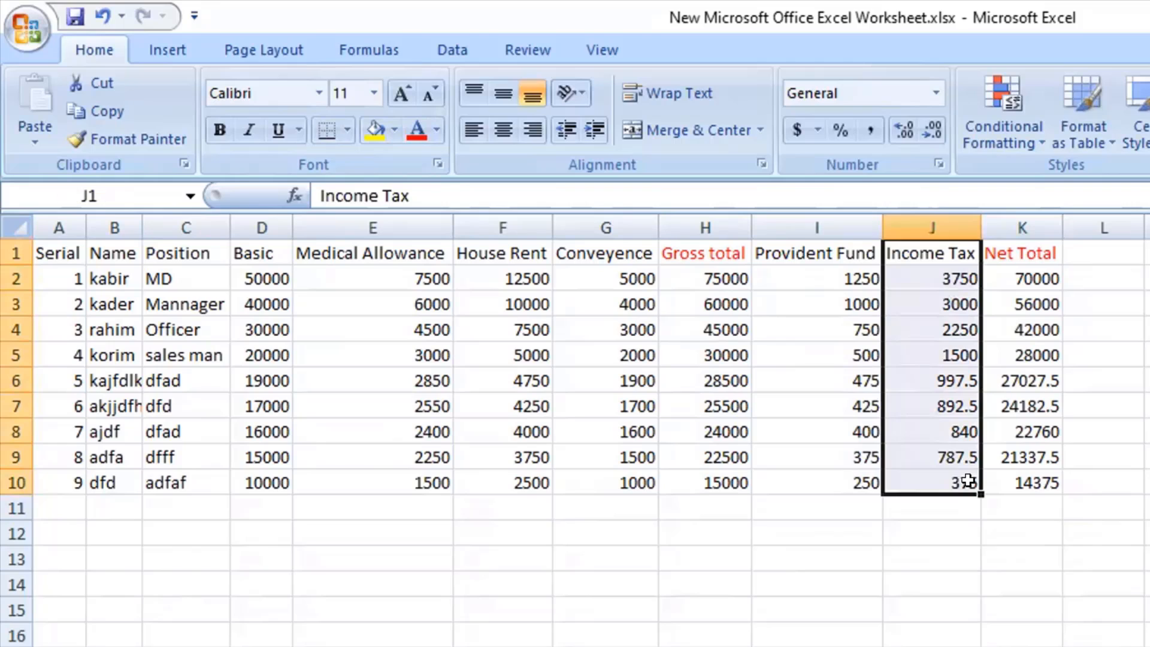
{"action": "left_click_drag", "start_coordinate": [1007, 253], "coordinate": [1028, 484]}
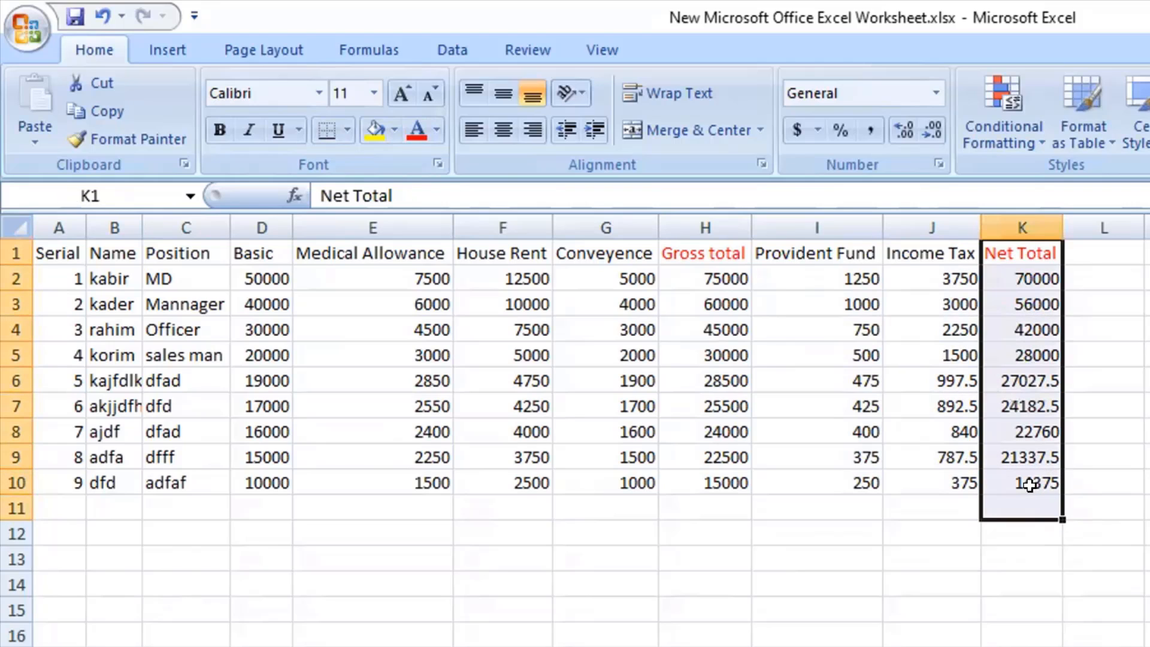